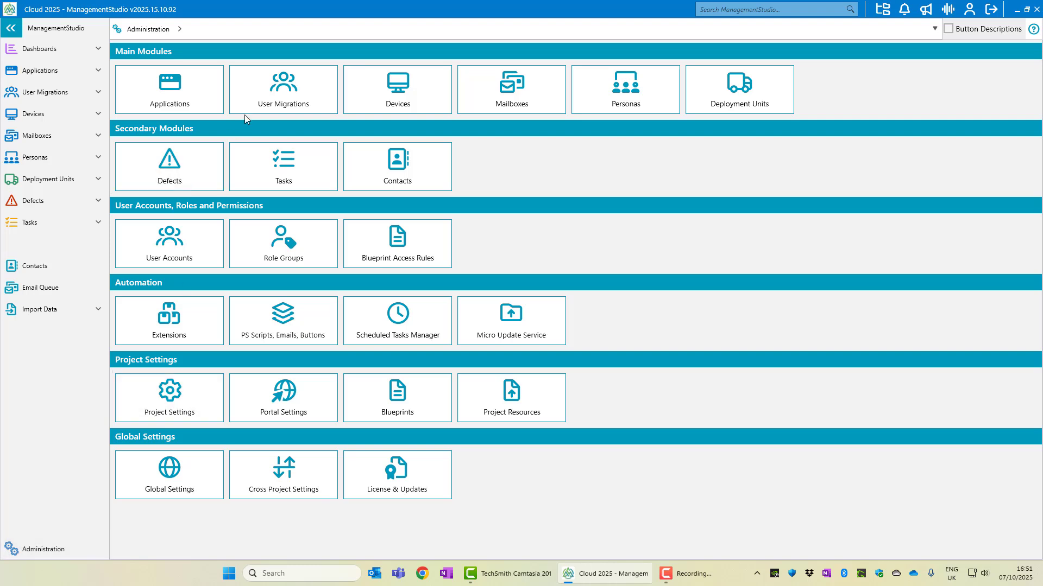
# Browse the User Migrations email templates in administration settings, then return to the Administration overview
pyautogui.click(263, 103)
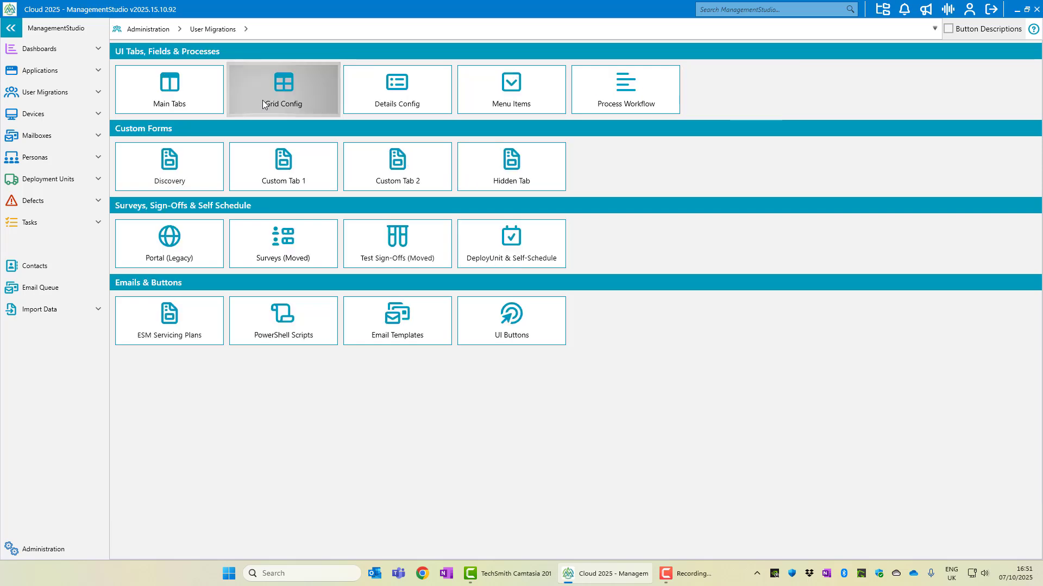
pyautogui.click(427, 335)
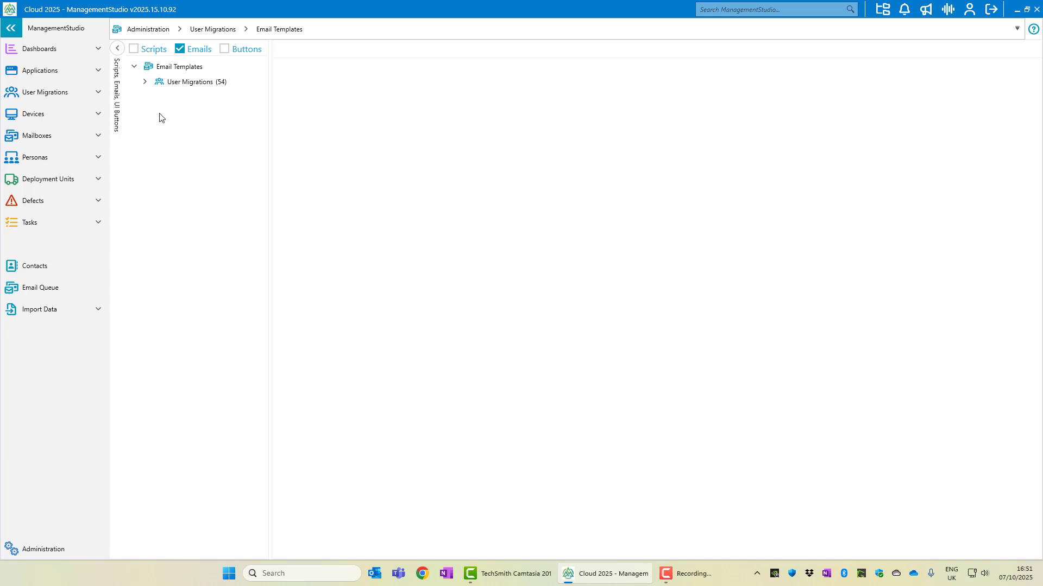
pyautogui.click(145, 83)
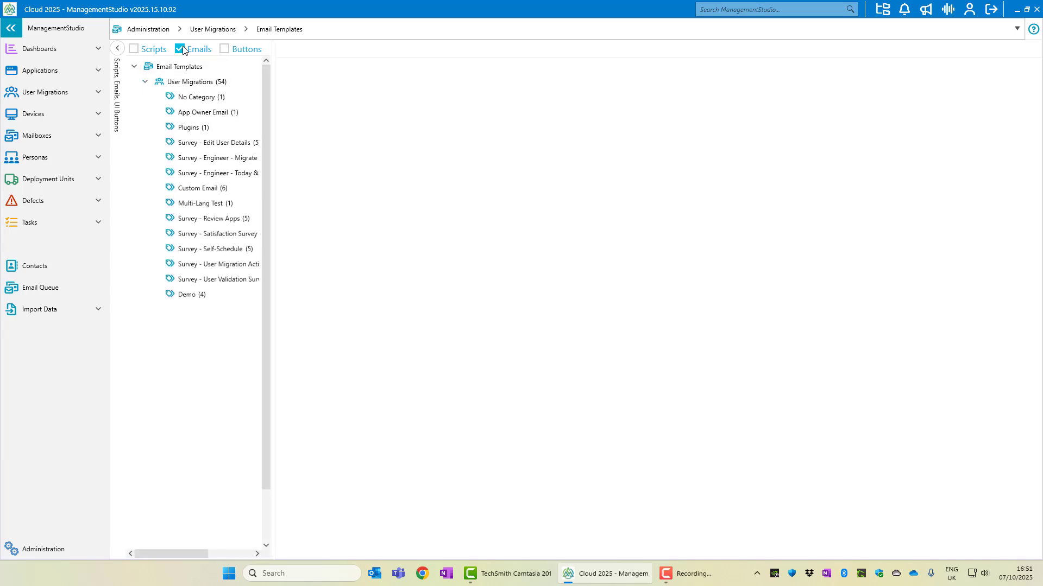
pyautogui.click(146, 32)
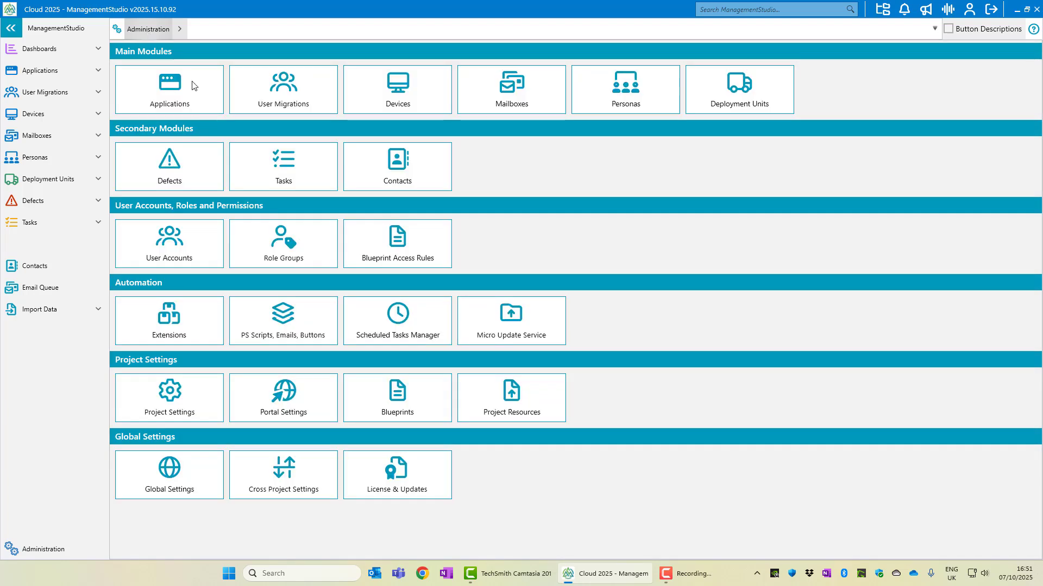
# Show only email templates on the scripts-and-emails page and list the User Migrations Demo category
pyautogui.click(315, 304)
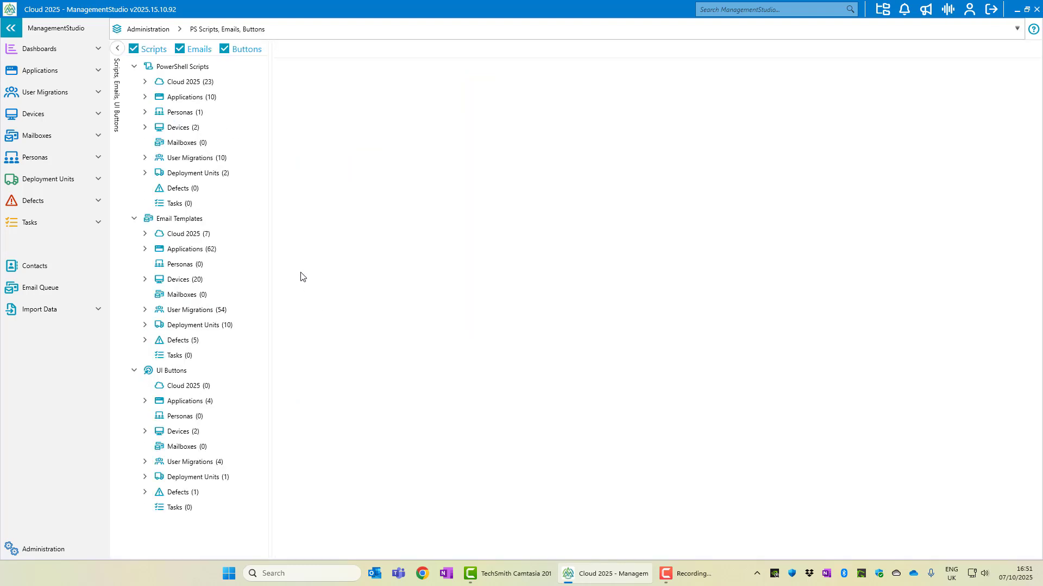
pyautogui.click(134, 49)
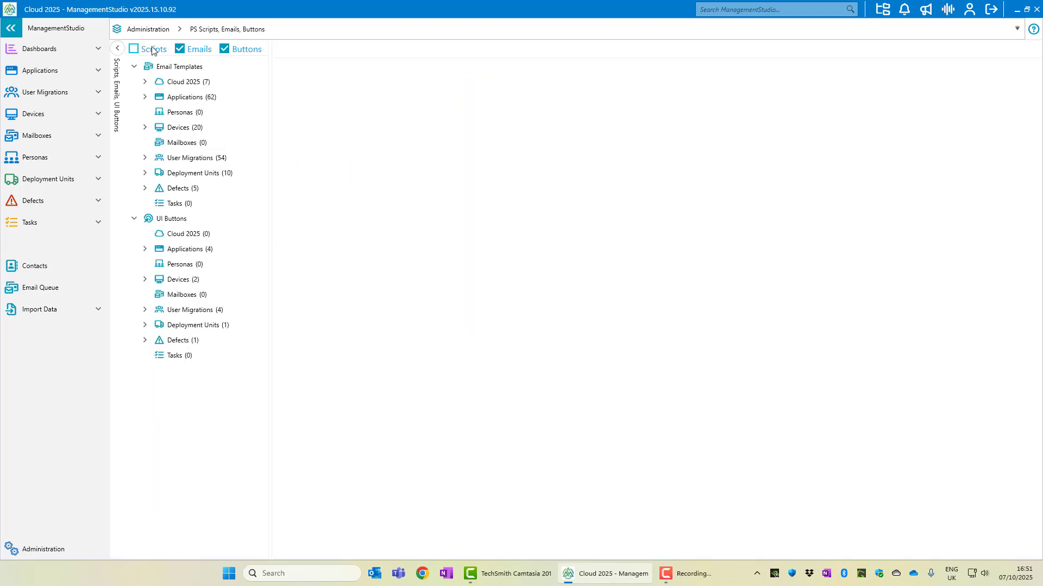
pyautogui.click(223, 49)
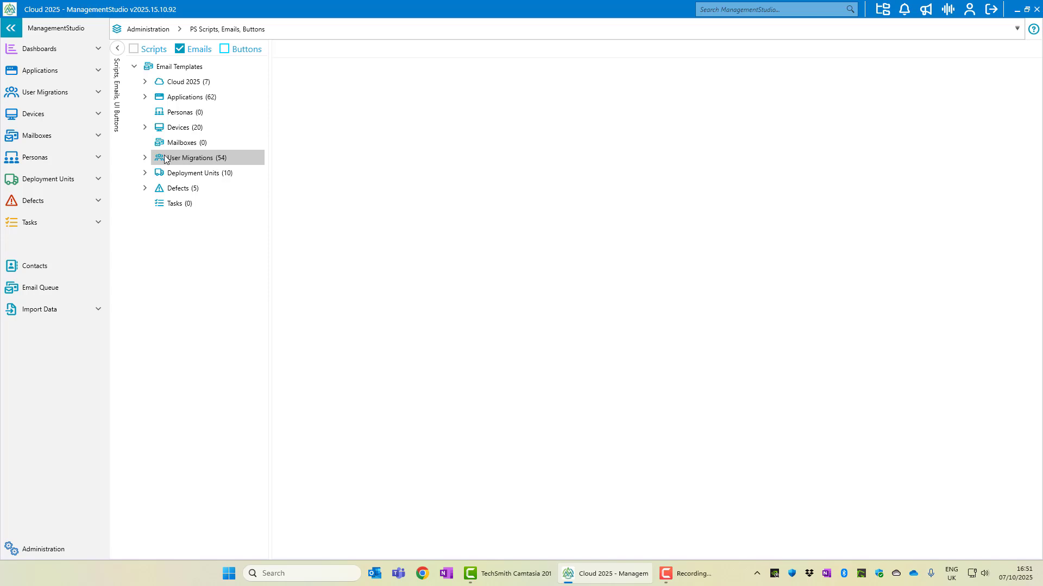
pyautogui.click(145, 159)
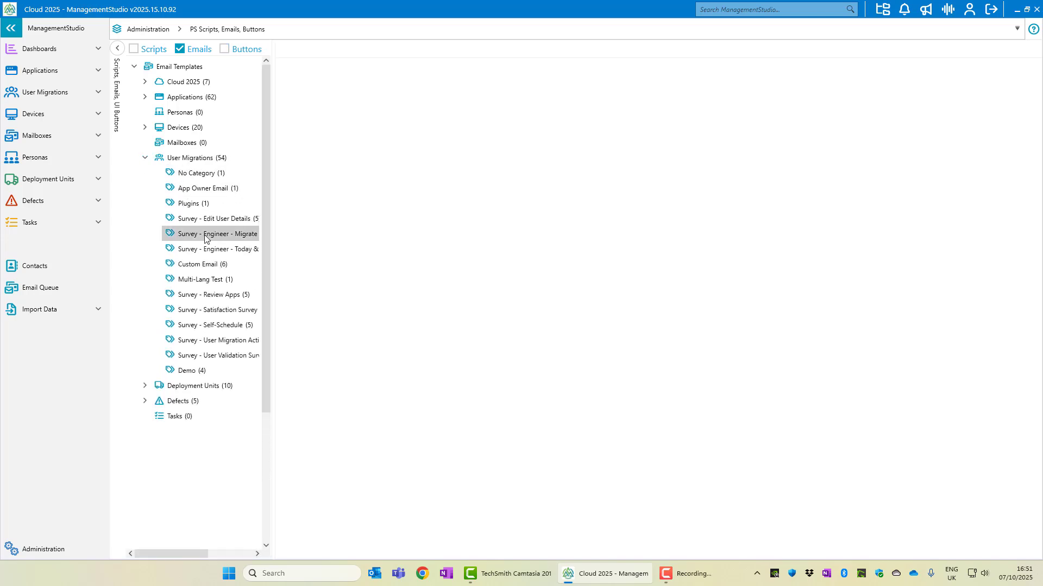
pyautogui.click(199, 370)
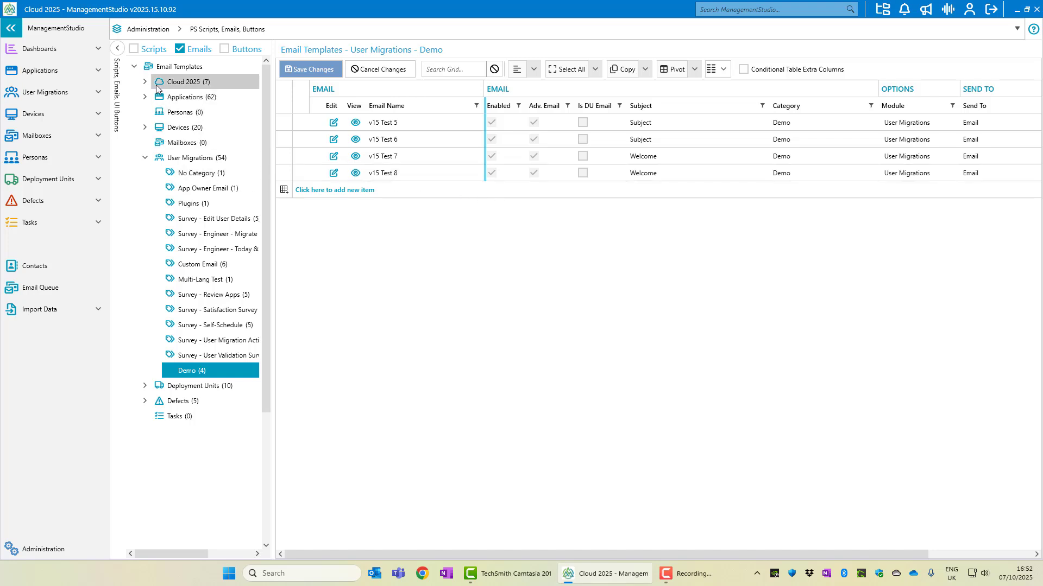
pyautogui.click(146, 83)
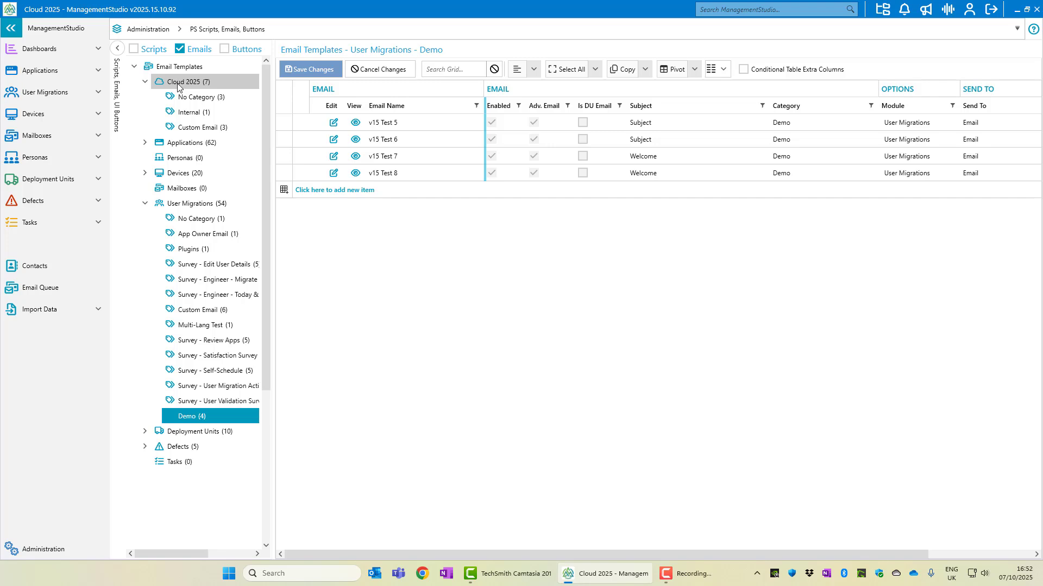
pyautogui.click(188, 112)
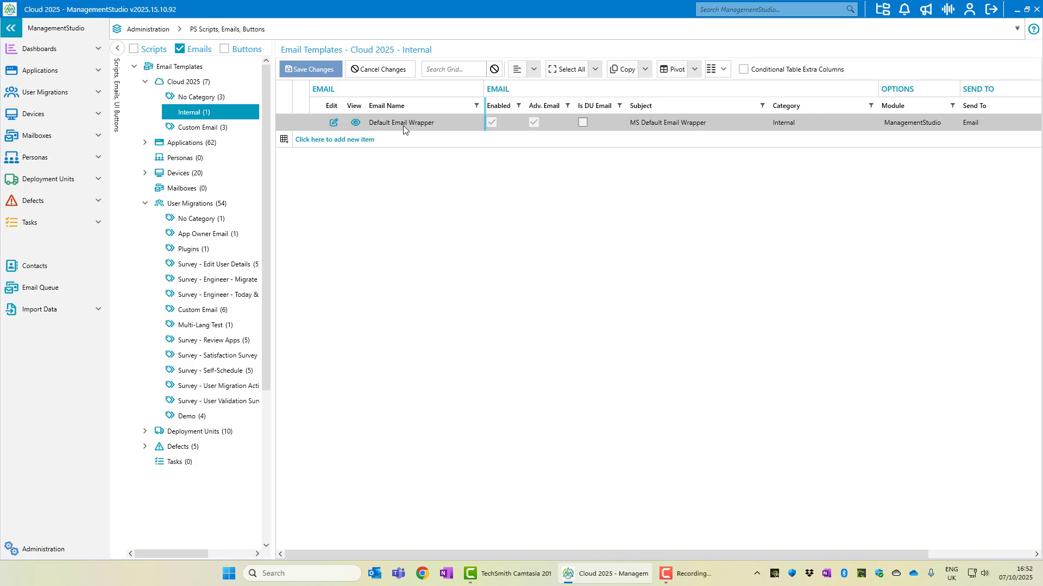
pyautogui.click(145, 82)
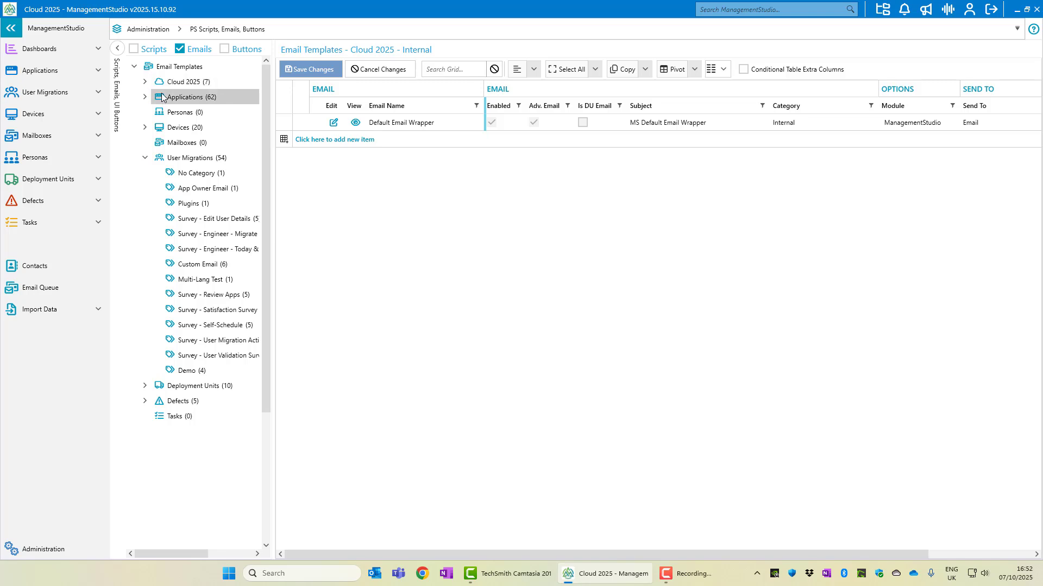
pyautogui.click(193, 371)
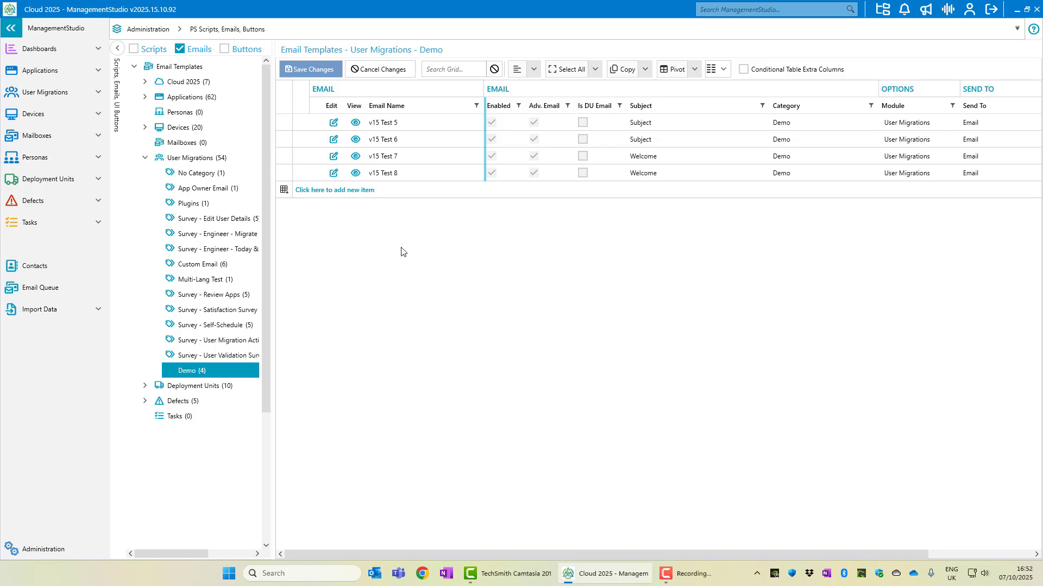
# Add a new email template named 'Training' with subject 'Project Update'
pyautogui.click(354, 191)
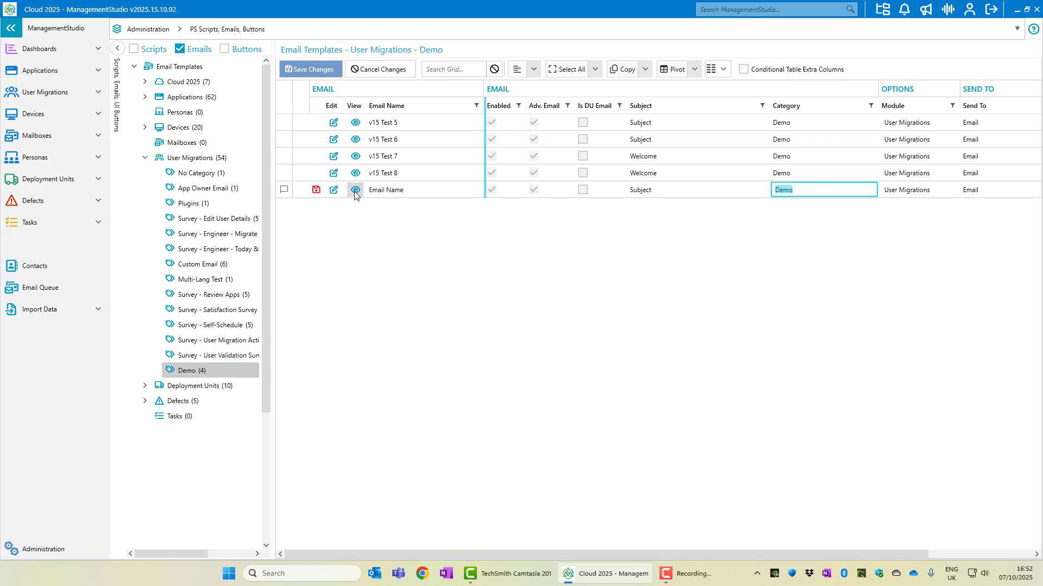
pyautogui.click(408, 190)
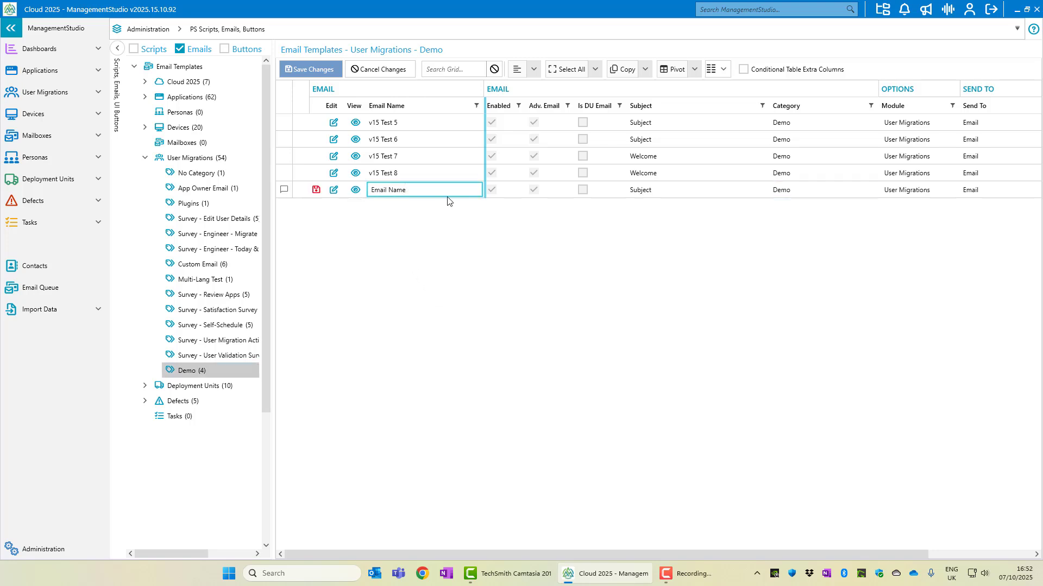
pyautogui.hotkey('ctrl', 'a')
pyautogui.write('Training')
pyautogui.press('Return')
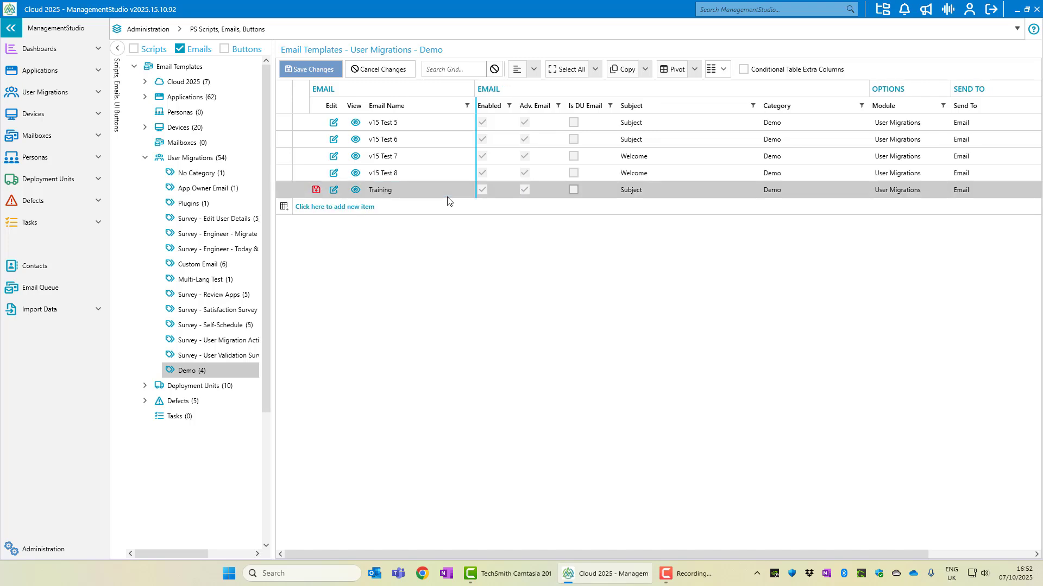
pyautogui.click(654, 189)
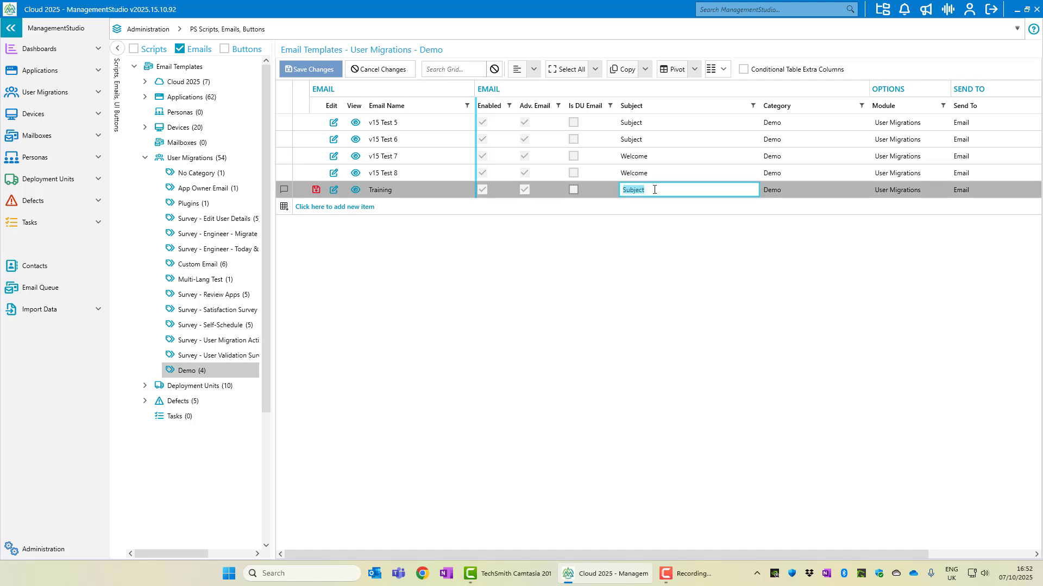
pyautogui.write('Project Update')
pyautogui.press('Return')
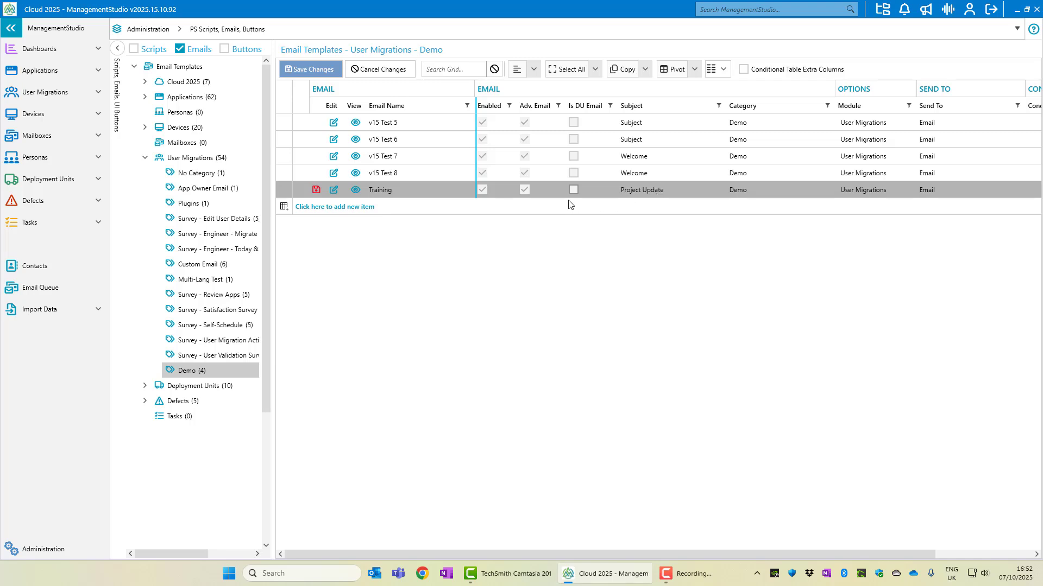
# Enable Adv. Email for the Training template and save the changes
pyautogui.click(523, 191)
pyautogui.click(320, 70)
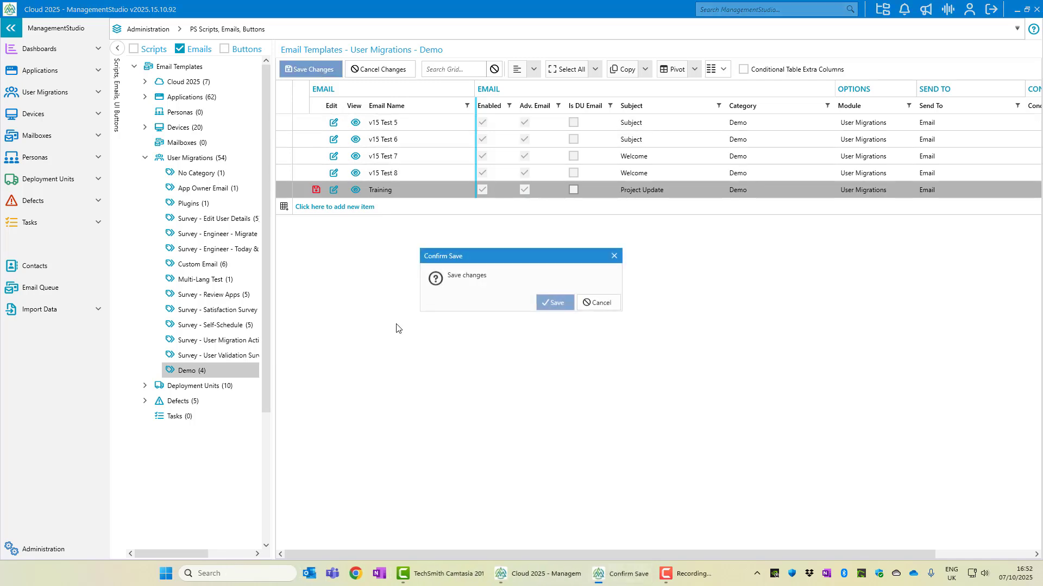
pyautogui.click(550, 304)
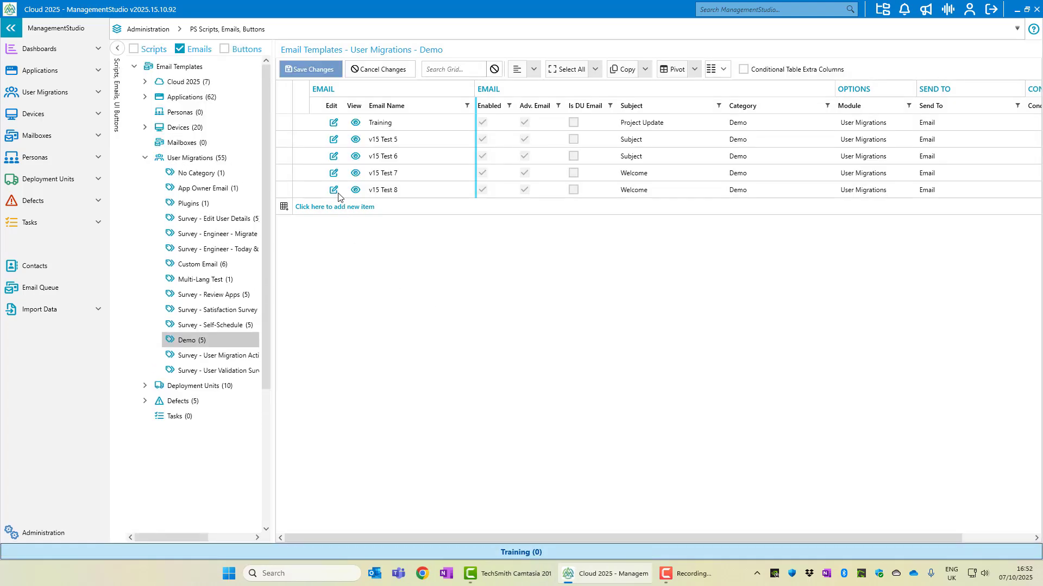
# Open Training in the Email Builder, close it without saving, then list the User Validation Survey templates
pyautogui.click(333, 127)
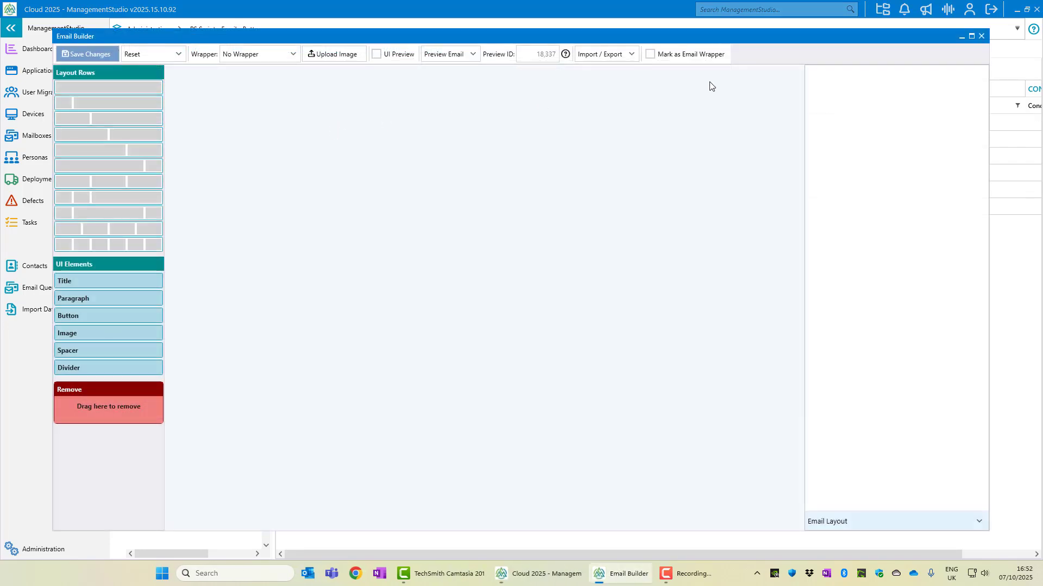
pyautogui.click(979, 41)
pyautogui.click(531, 305)
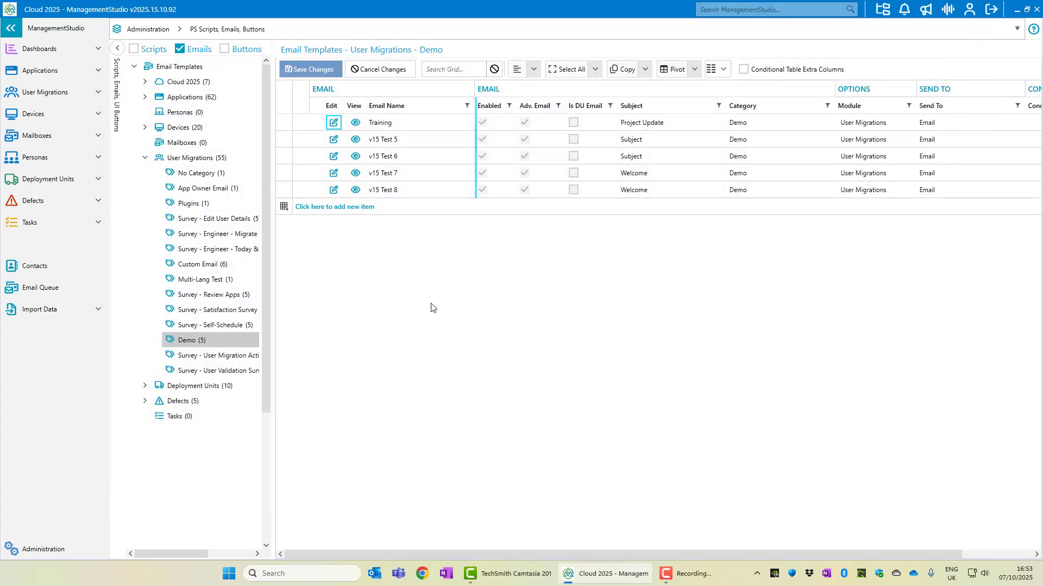
pyautogui.click(236, 372)
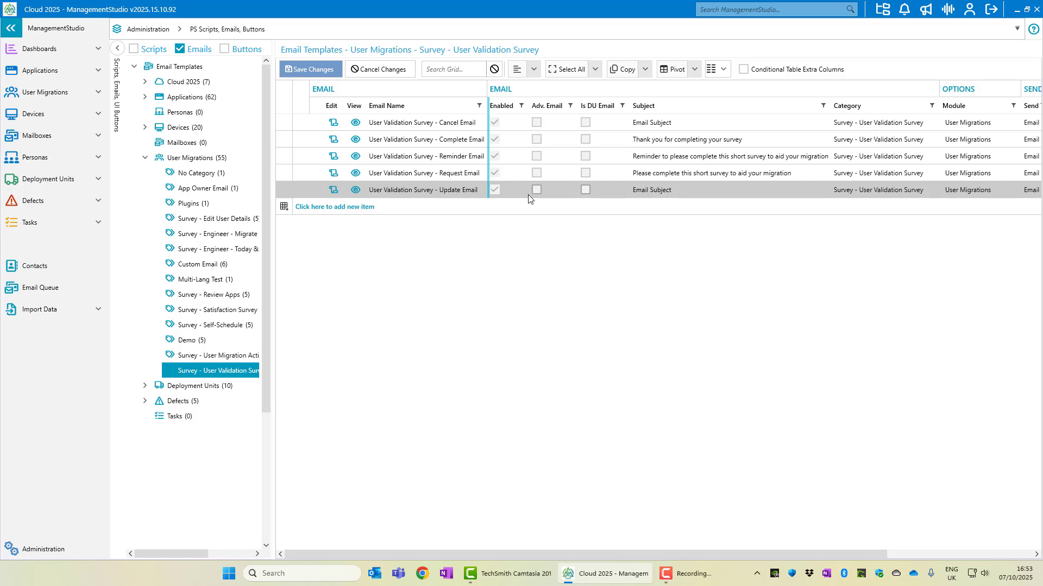
# View the Request Email's markdown, close the Email Editor, and return to the Demo templates
pyautogui.click(333, 173)
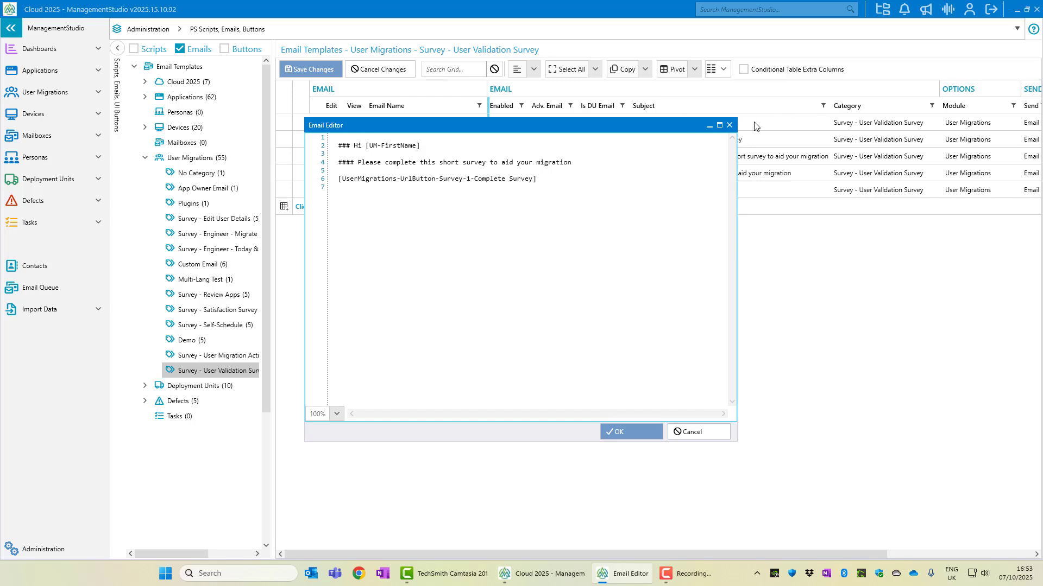
pyautogui.click(729, 125)
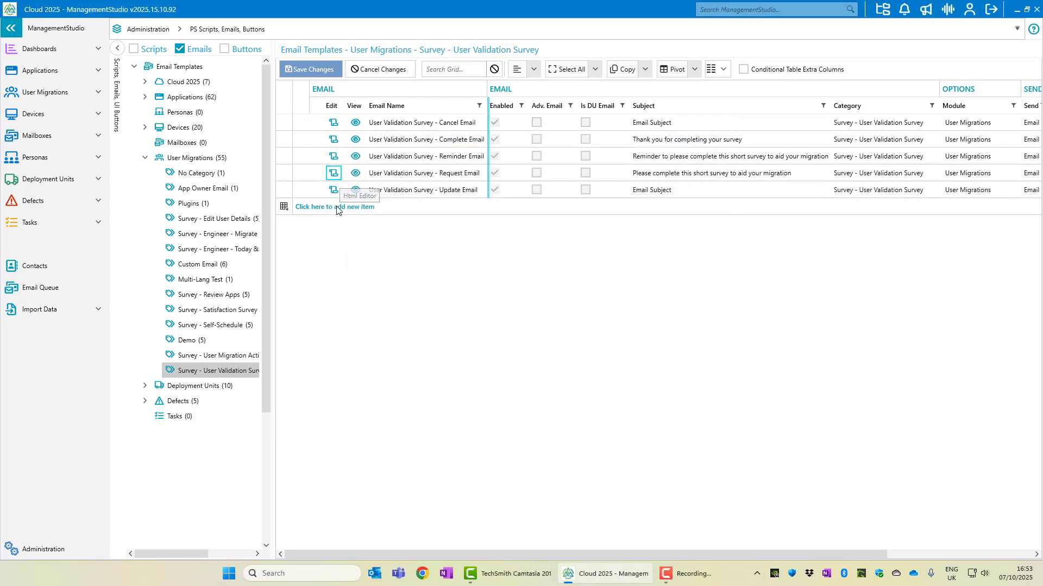
pyautogui.click(194, 346)
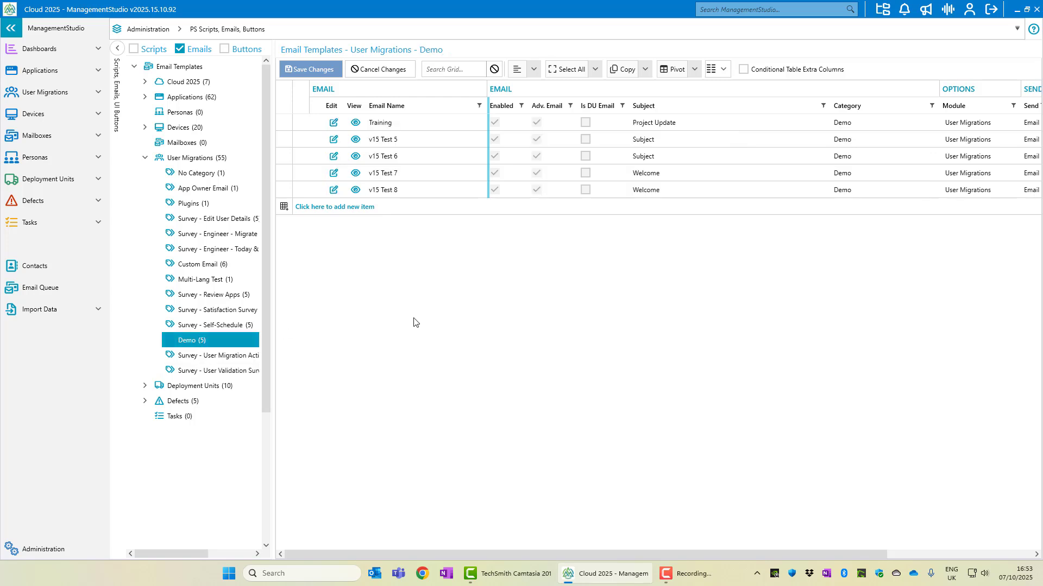
# Open Training in the Email Builder, load the example layout, then reset to a blank email
pyautogui.click(335, 123)
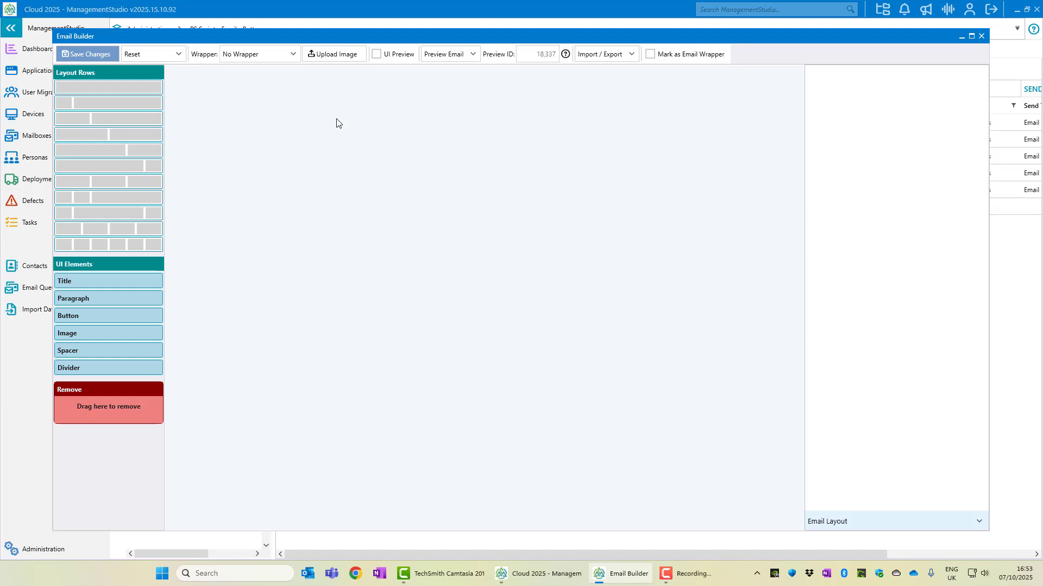
pyautogui.click(182, 54)
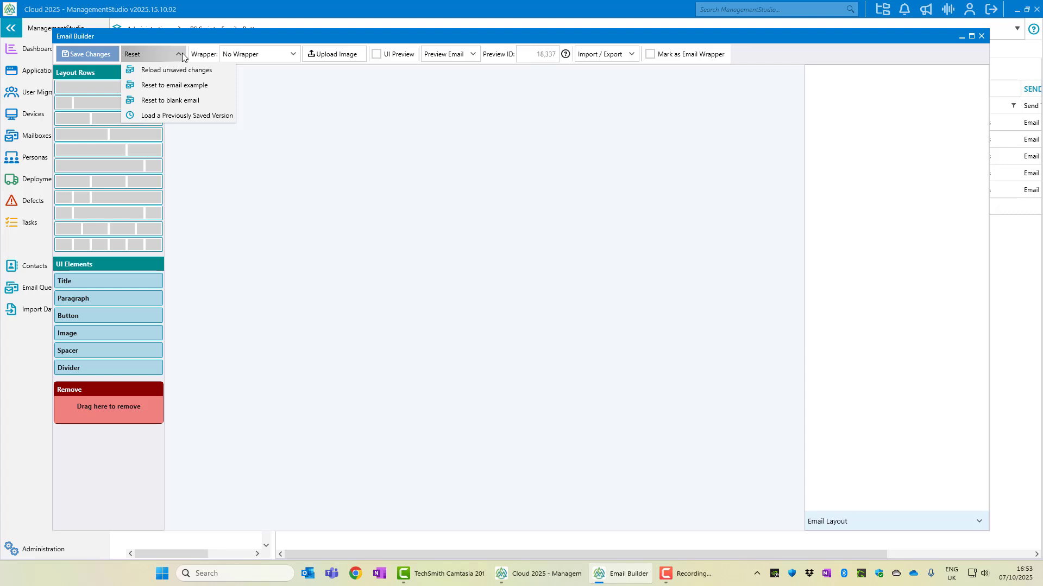
pyautogui.click(182, 85)
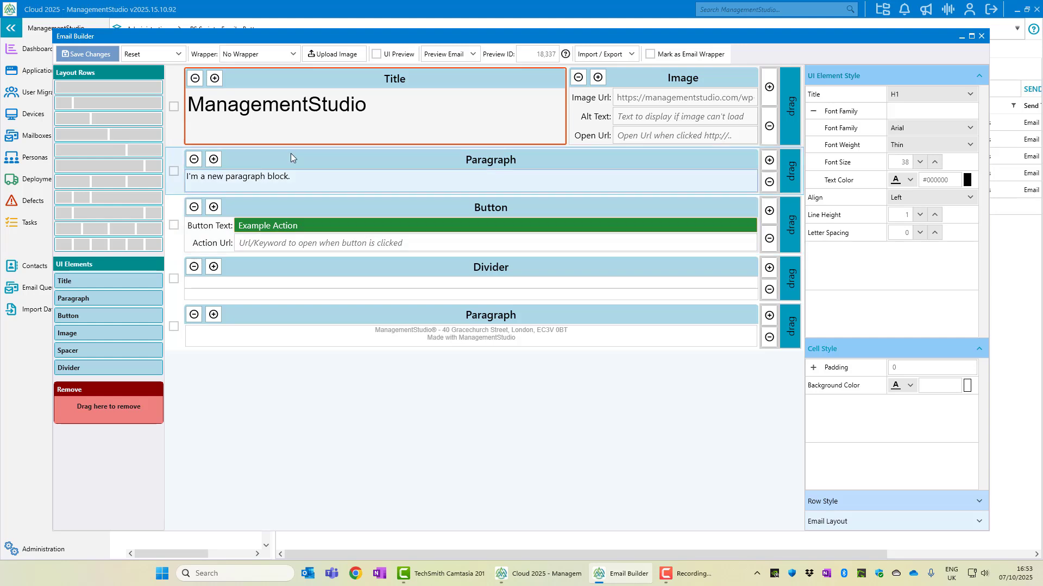
pyautogui.click(181, 54)
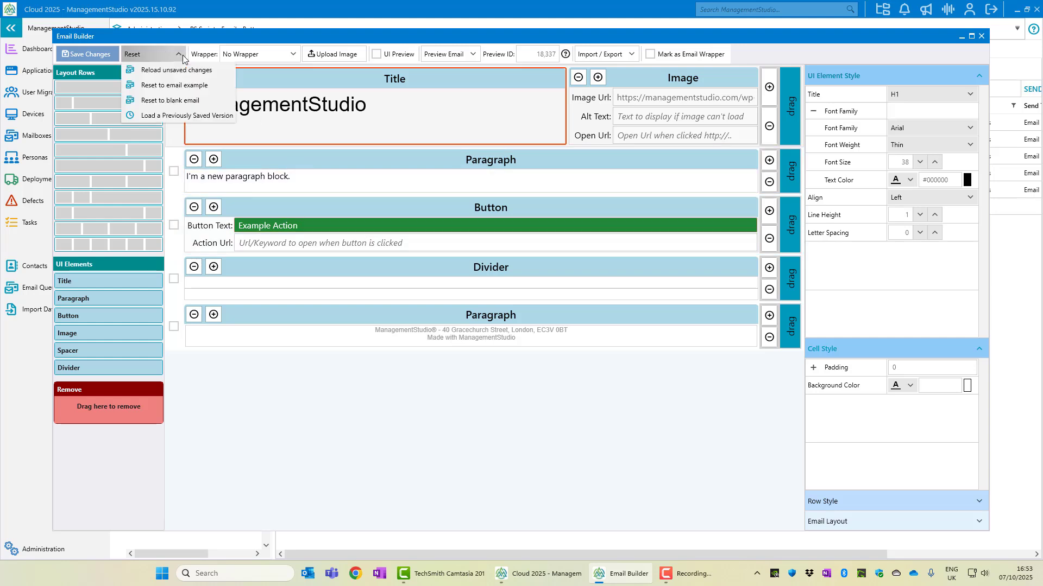
pyautogui.click(187, 100)
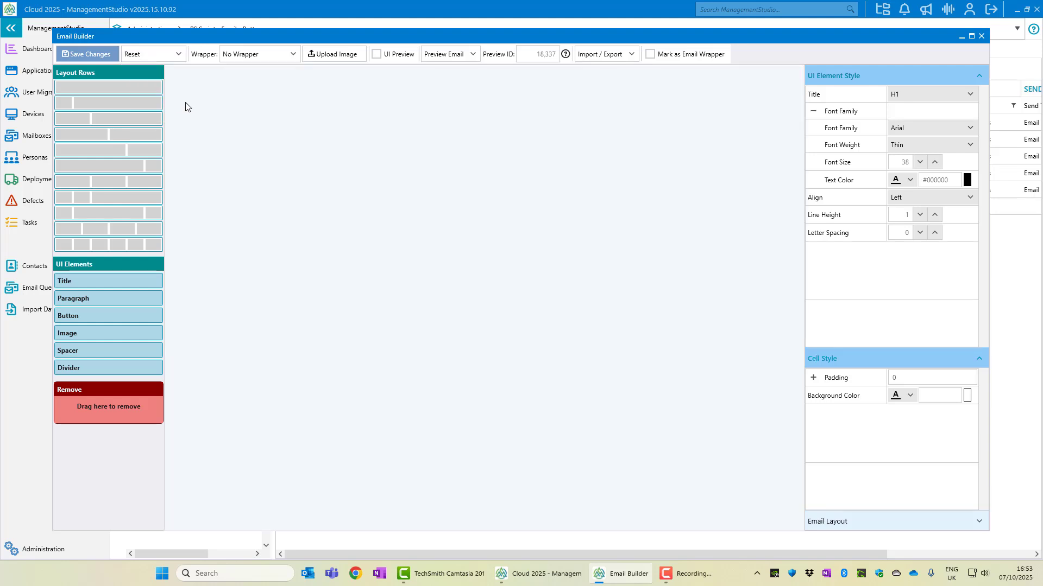
# Try the Default Email Wrapper, then set the wrapper back to No Wrapper
pyautogui.click(292, 55)
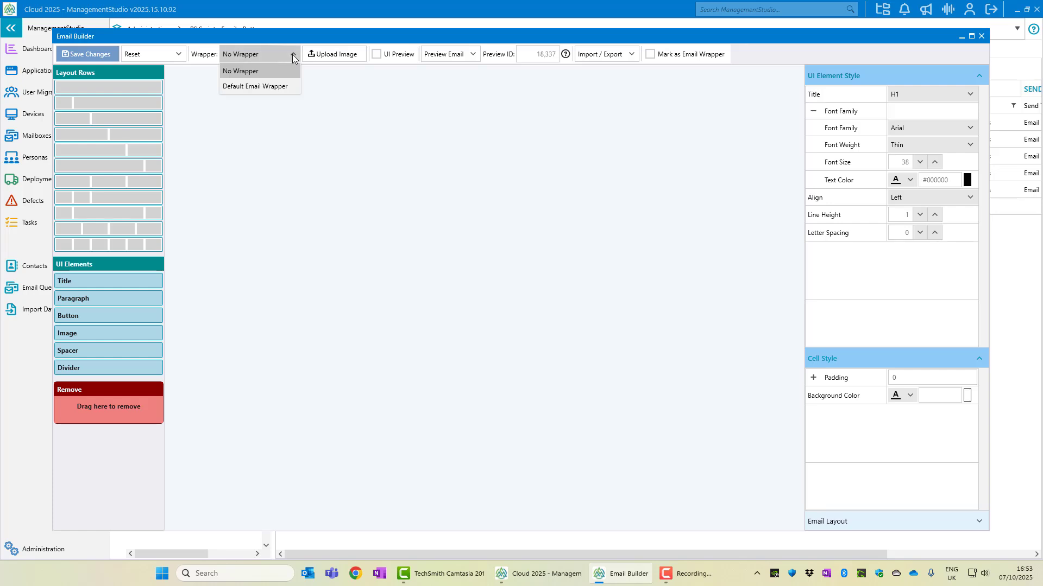
pyautogui.click(285, 87)
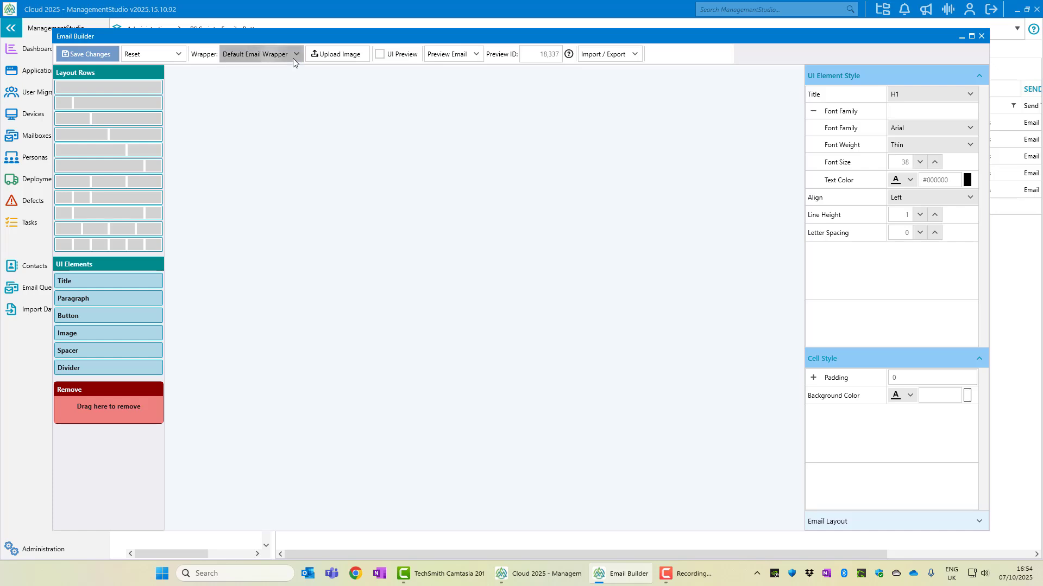
pyautogui.click(292, 58)
pyautogui.click(289, 72)
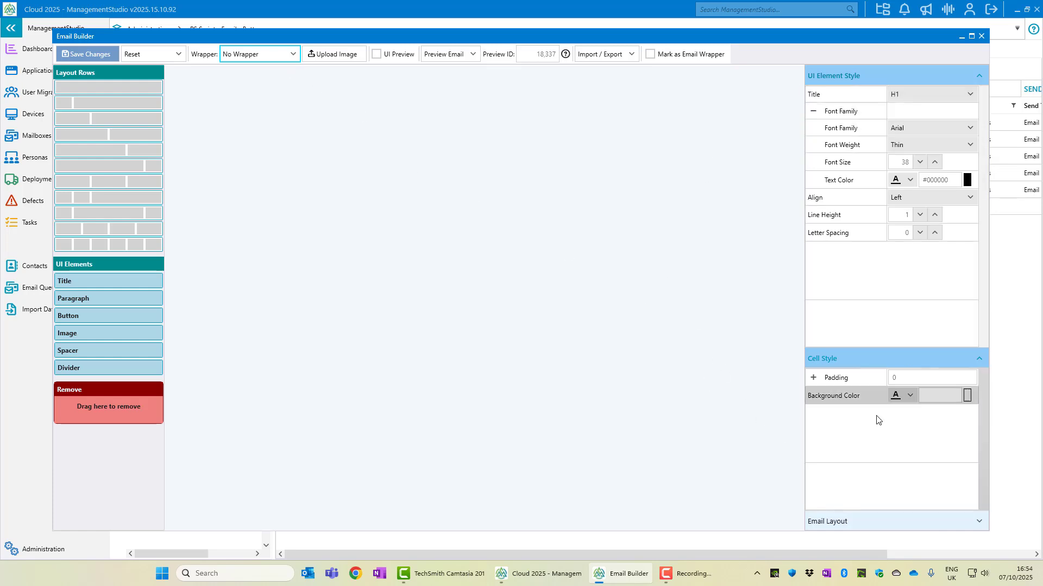
# Show the Email Layout settings: 700 px table width, centred, solid border style
pyautogui.click(945, 522)
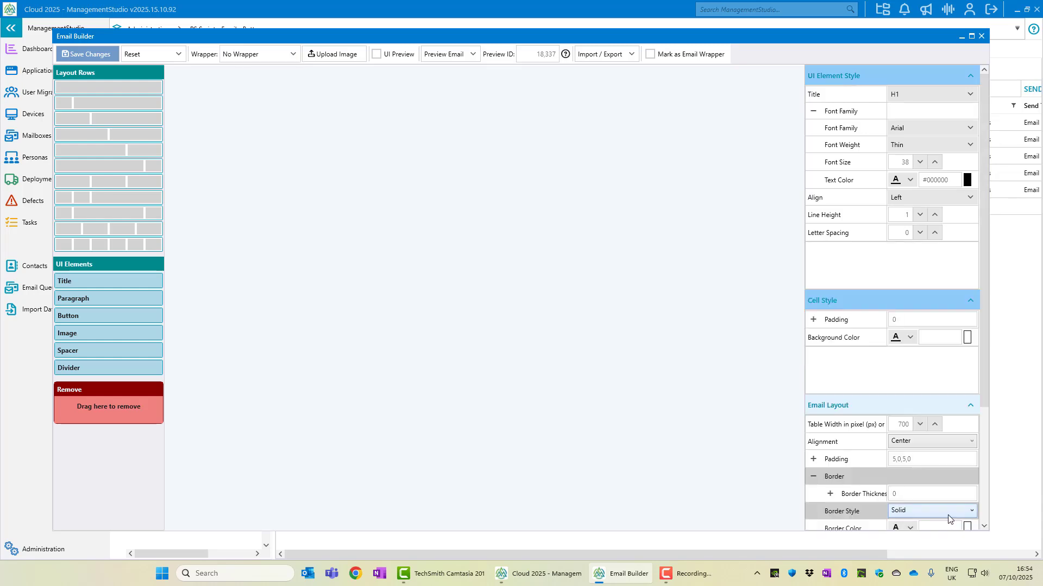
pyautogui.click(903, 425)
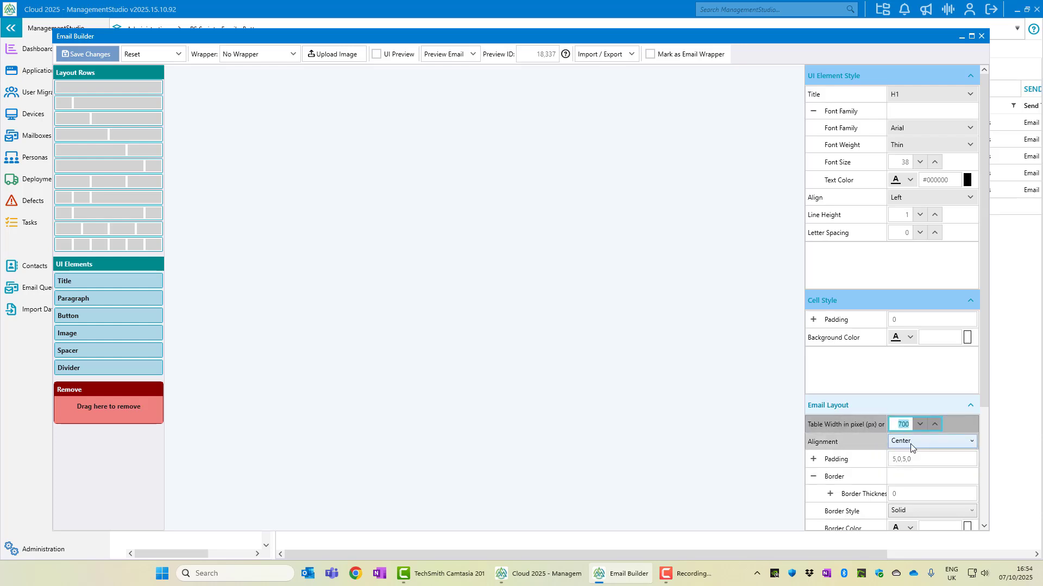
pyautogui.moveTo(986, 384); pyautogui.dragTo(987, 334)
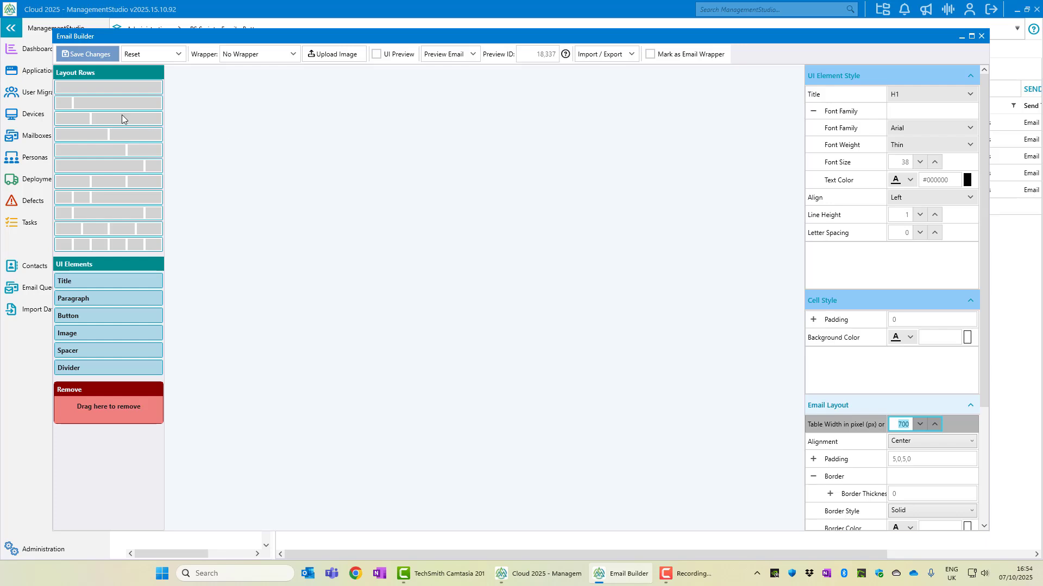
# Add a two-column row to the blank email canvas
pyautogui.moveTo(113, 130); pyautogui.dragTo(285, 108)
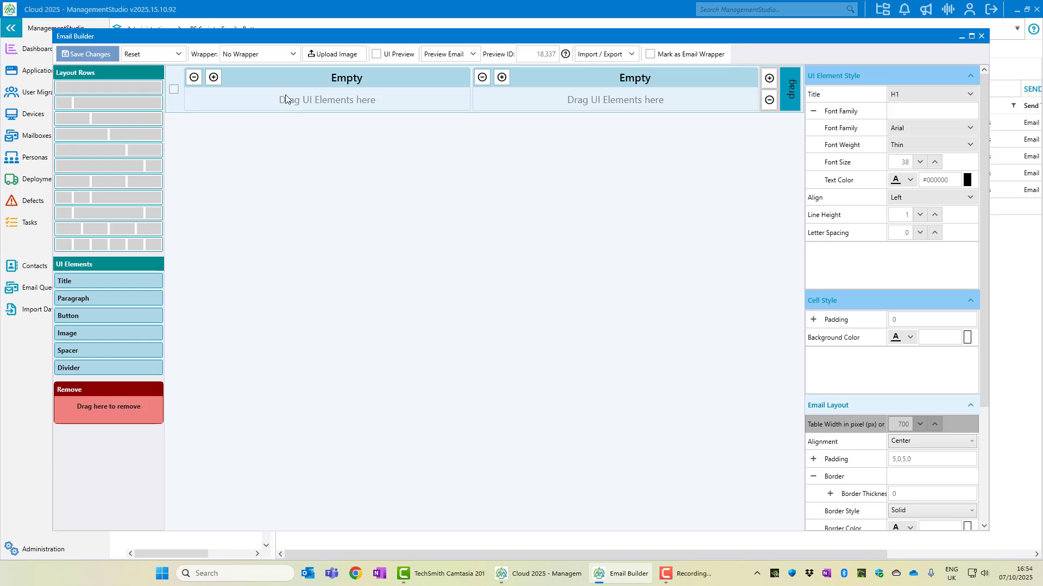
pyautogui.click(286, 83)
pyautogui.click(522, 74)
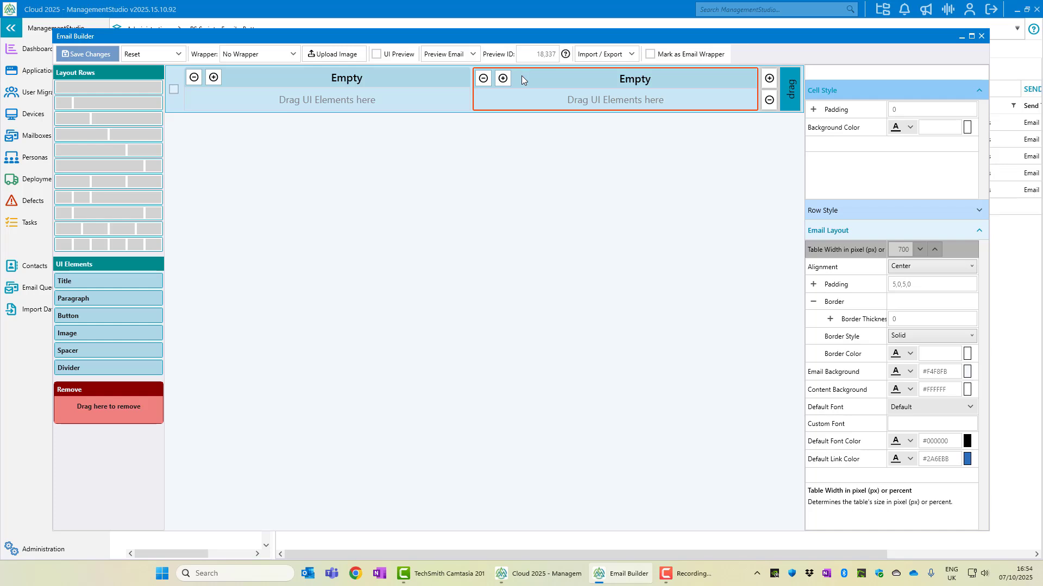
# Resize the first cell, finishing with it back at half the row's width
pyautogui.click(214, 79)
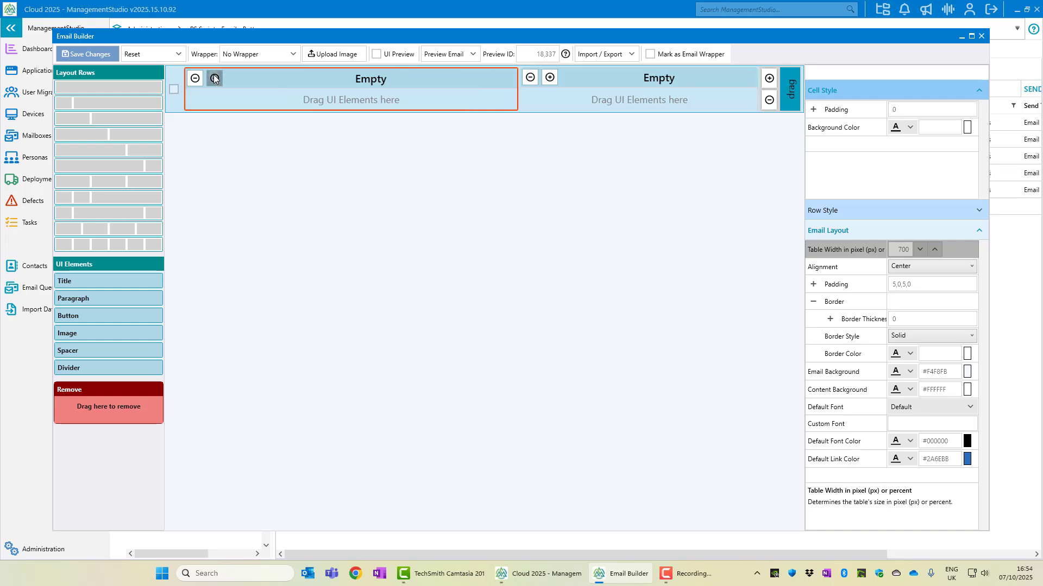
pyautogui.click(214, 78)
pyautogui.click(214, 79)
pyautogui.click(195, 79)
pyautogui.click(195, 79)
pyautogui.click(195, 79)
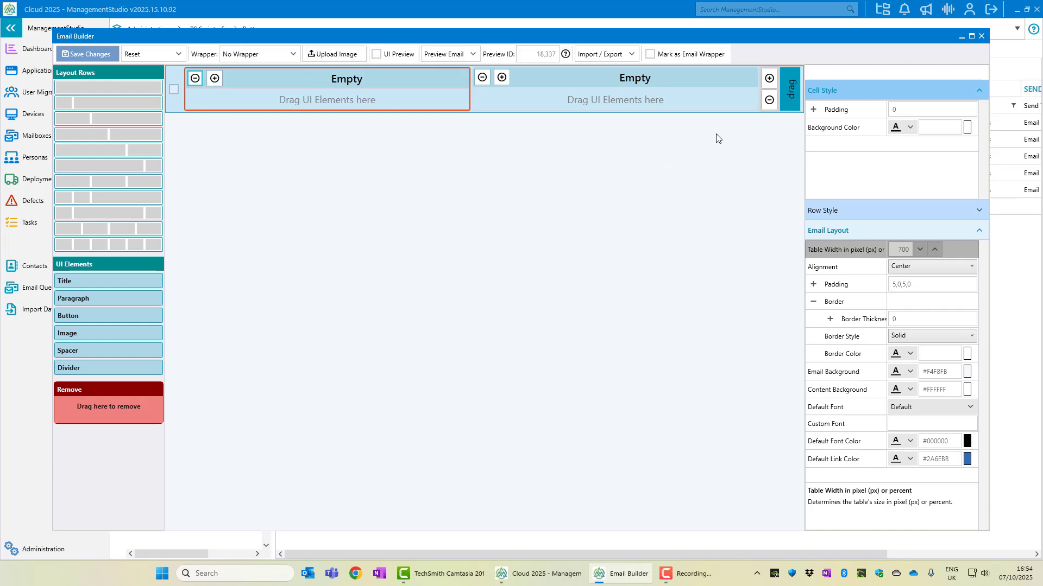
pyautogui.click(198, 79)
pyautogui.click(198, 79)
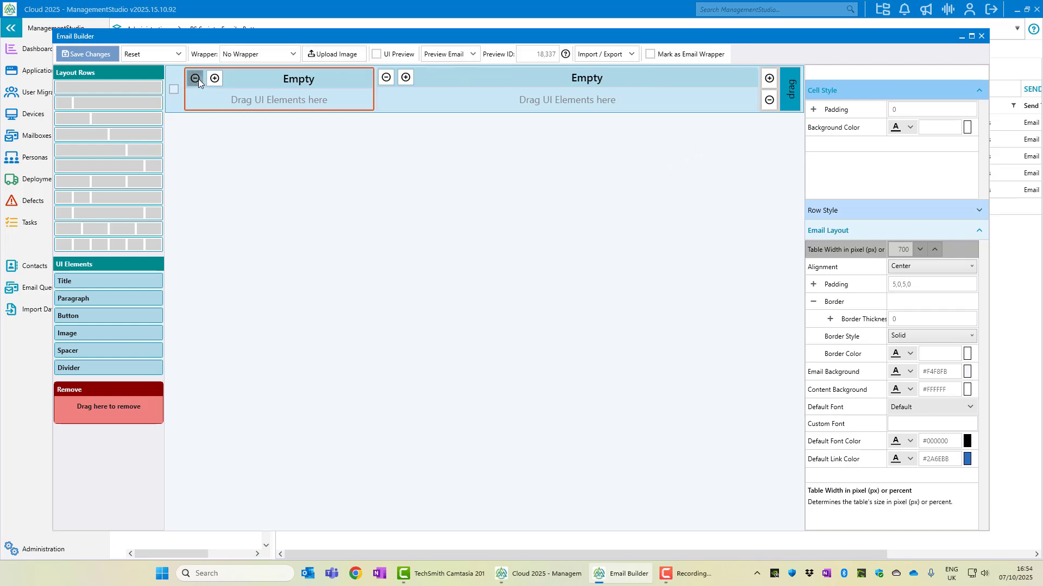
pyautogui.click(197, 80)
pyautogui.click(198, 80)
pyautogui.click(198, 79)
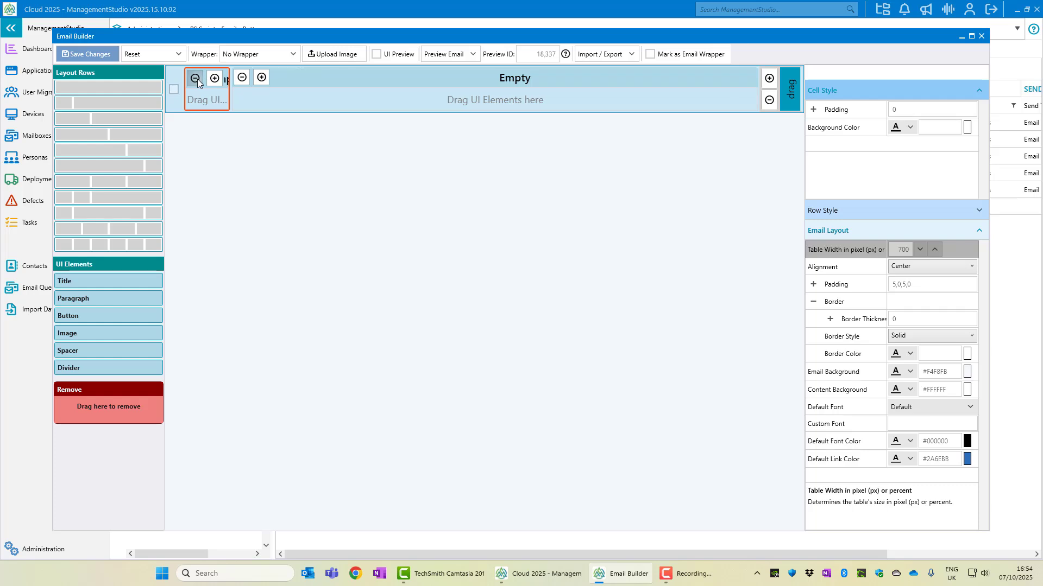
pyautogui.click(347, 87)
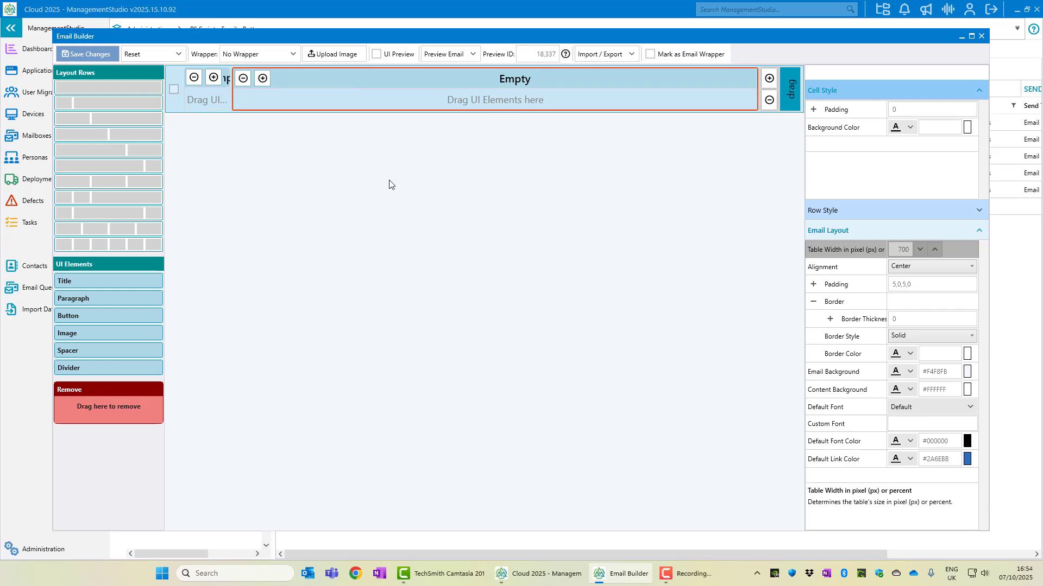
pyautogui.click(207, 79)
pyautogui.click(208, 79)
pyautogui.click(208, 80)
pyautogui.click(208, 79)
pyautogui.click(208, 80)
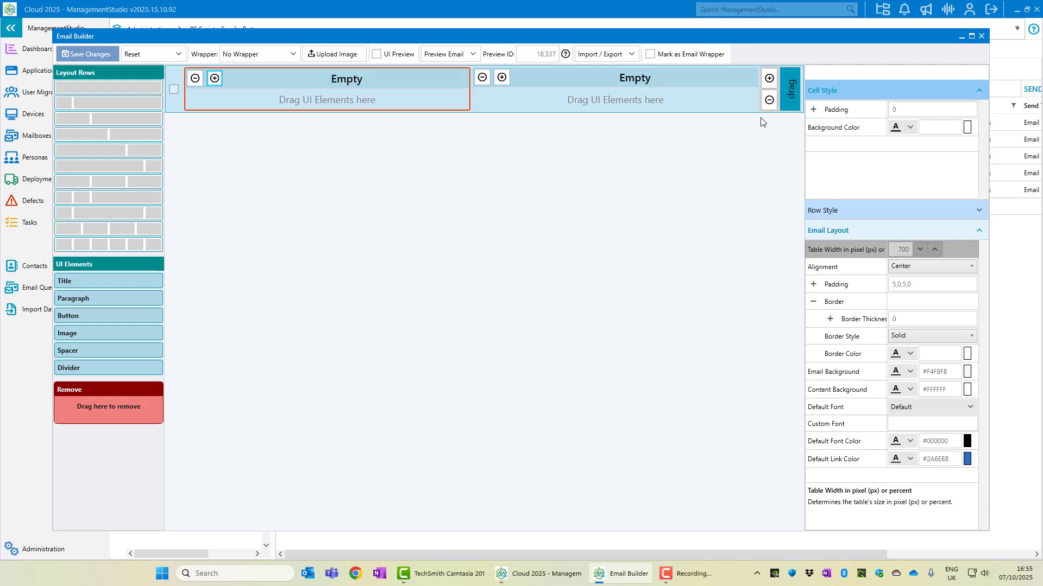
# Add a third and fourth cell to the row and widen the fourth
pyautogui.click(771, 86)
pyautogui.click(771, 86)
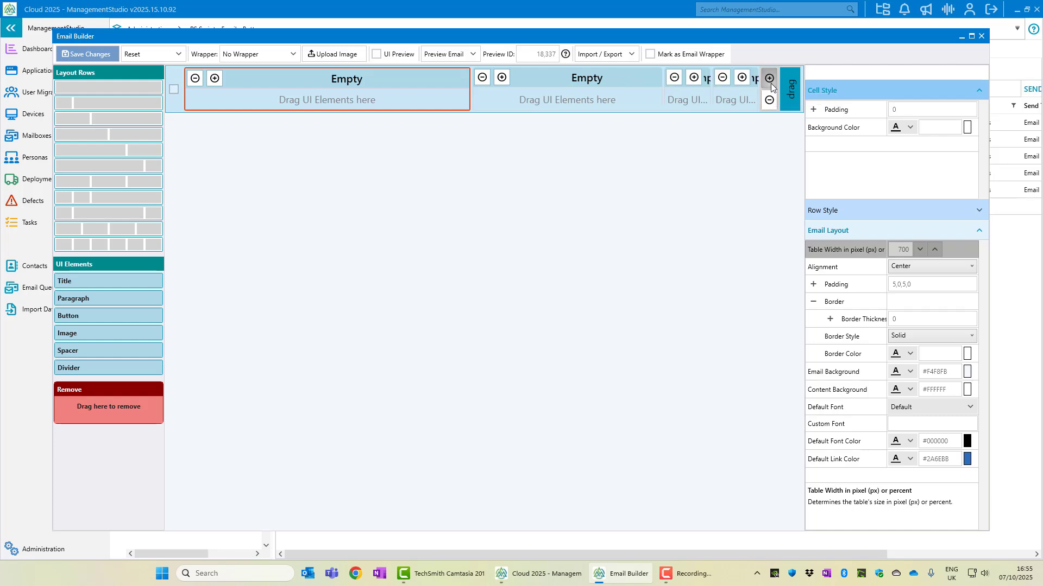
pyautogui.click(695, 82)
pyautogui.click(742, 78)
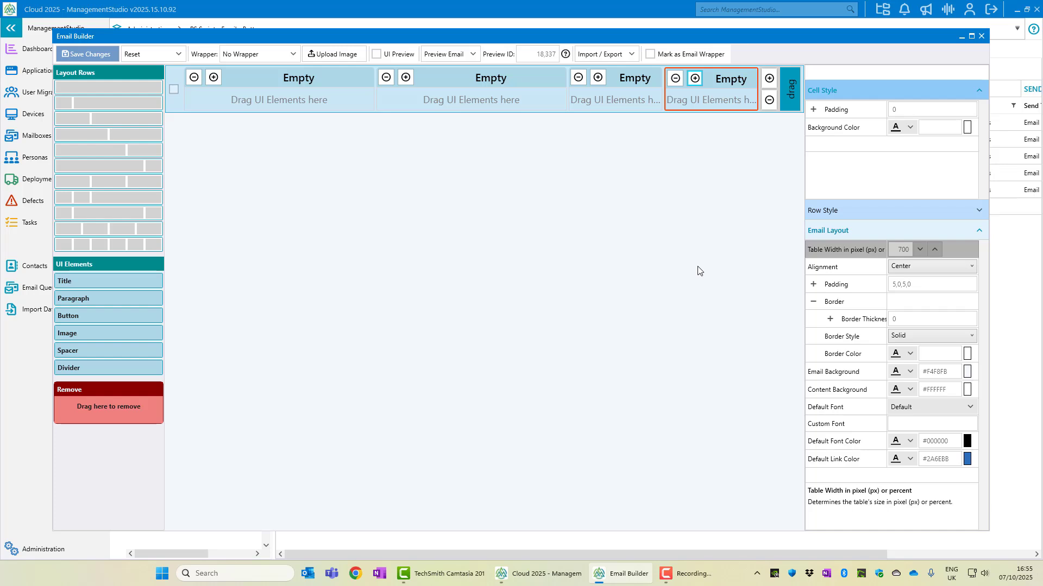
# Place Title, Paragraph, Button and Image elements into the four cells, in that order
pyautogui.moveTo(141, 279); pyautogui.dragTo(237, 98)
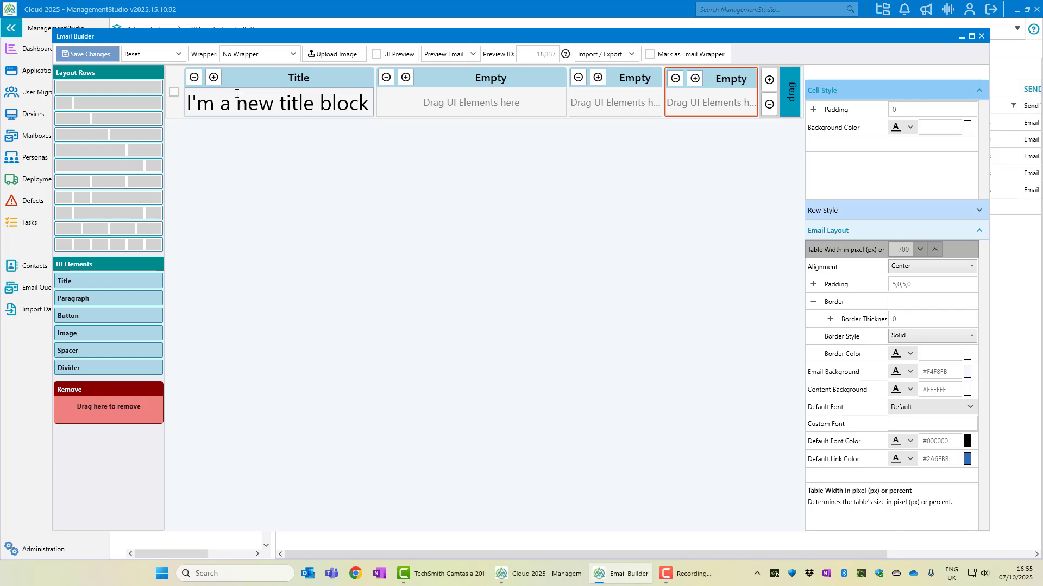
pyautogui.moveTo(123, 298); pyautogui.dragTo(422, 99)
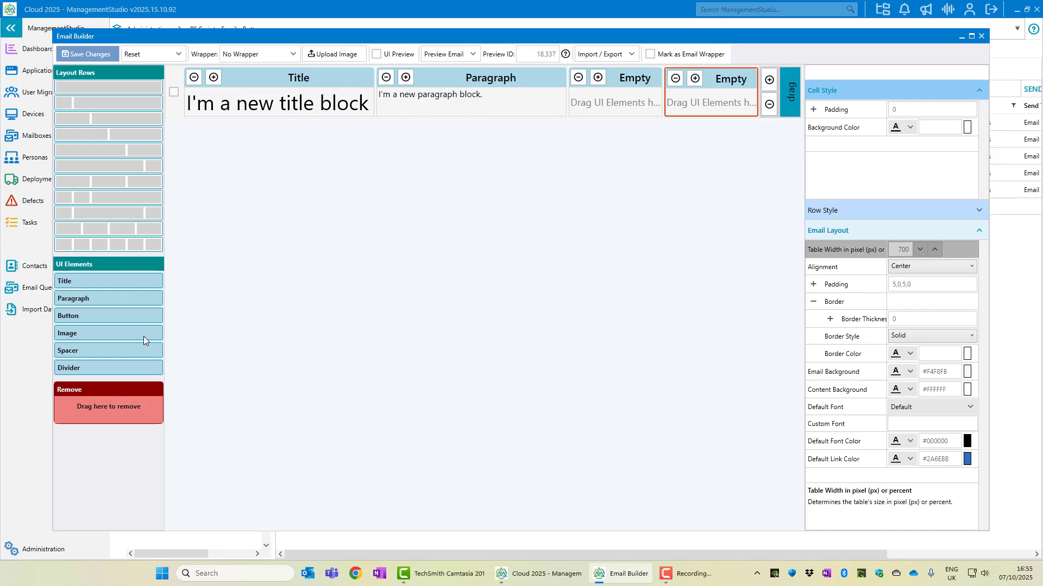
pyautogui.moveTo(132, 318); pyautogui.dragTo(595, 99)
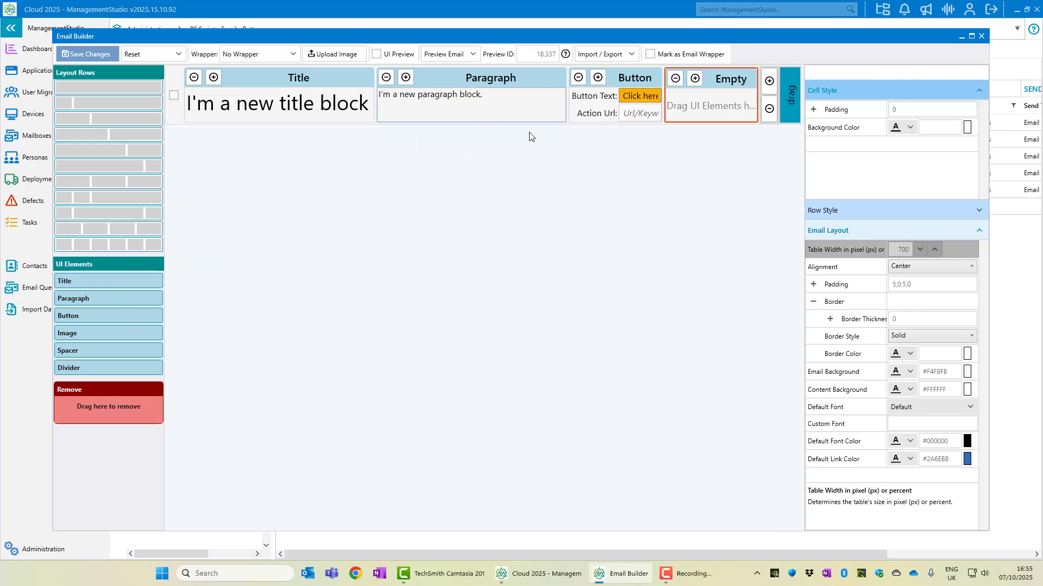
pyautogui.moveTo(93, 331); pyautogui.dragTo(689, 91)
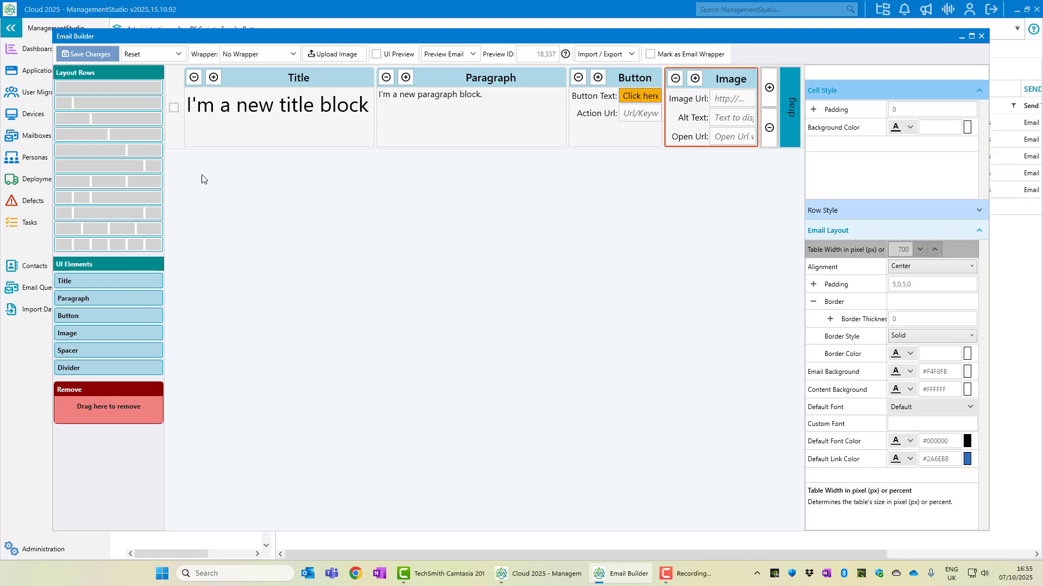
# Add two full-width empty rows and move the content row beneath them
pyautogui.moveTo(179, 118); pyautogui.dragTo(291, 205)
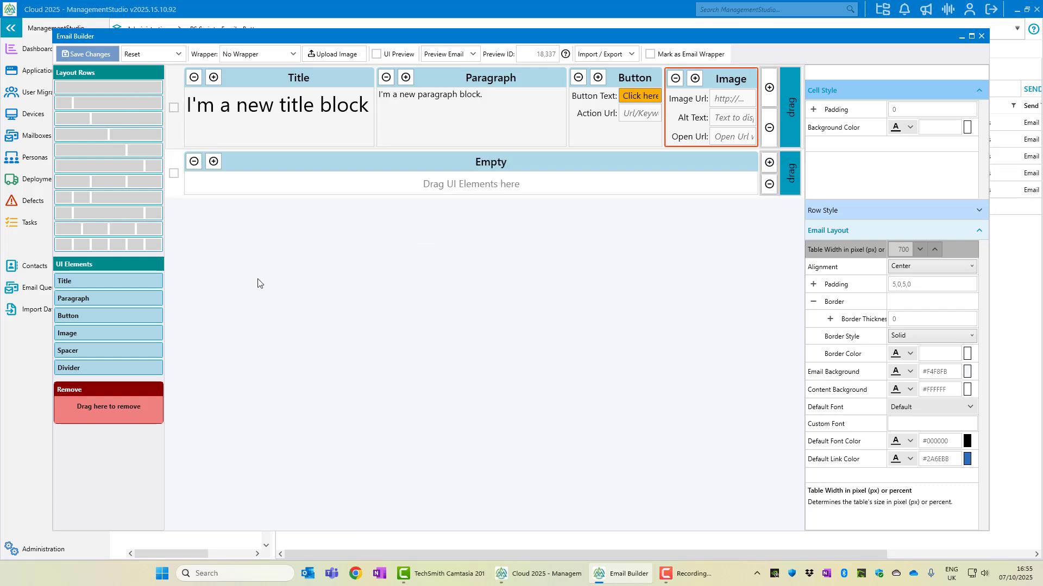
pyautogui.moveTo(134, 90); pyautogui.dragTo(359, 274)
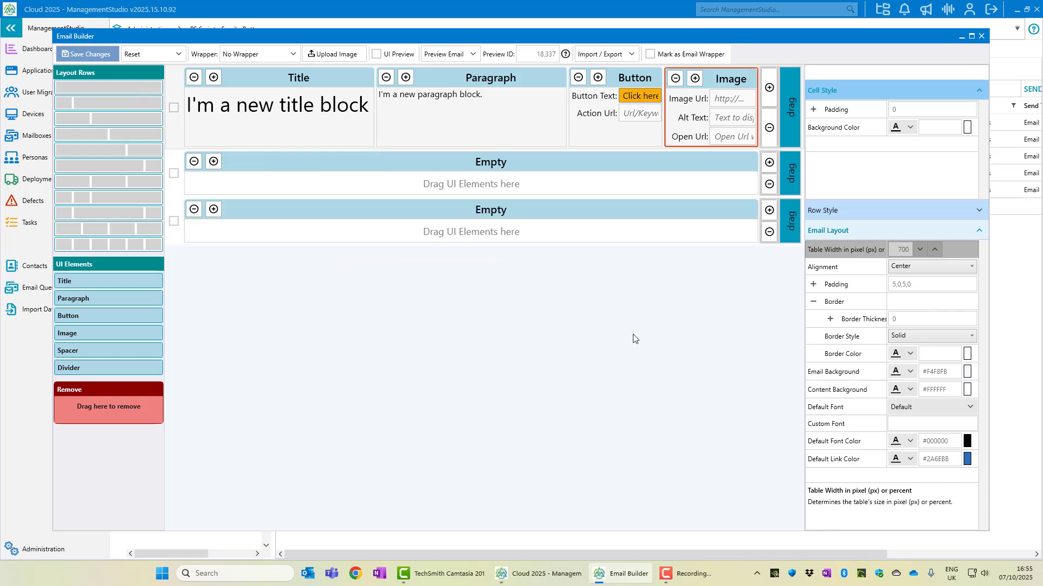
pyautogui.moveTo(791, 142); pyautogui.dragTo(693, 414)
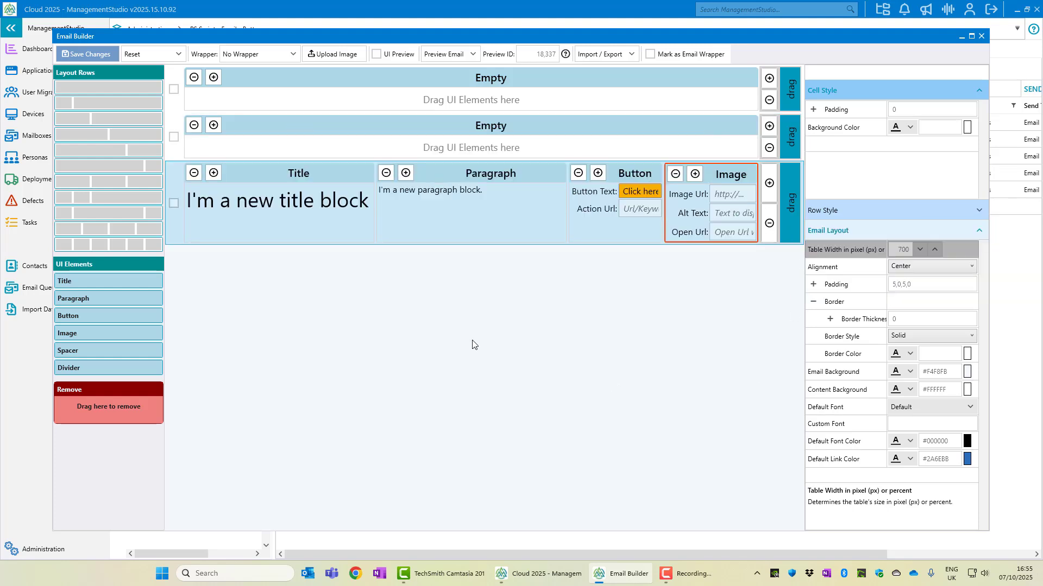
# Remove the title, paragraph and button, then delete the image row and second empty row
pyautogui.moveTo(324, 175); pyautogui.dragTo(132, 403)
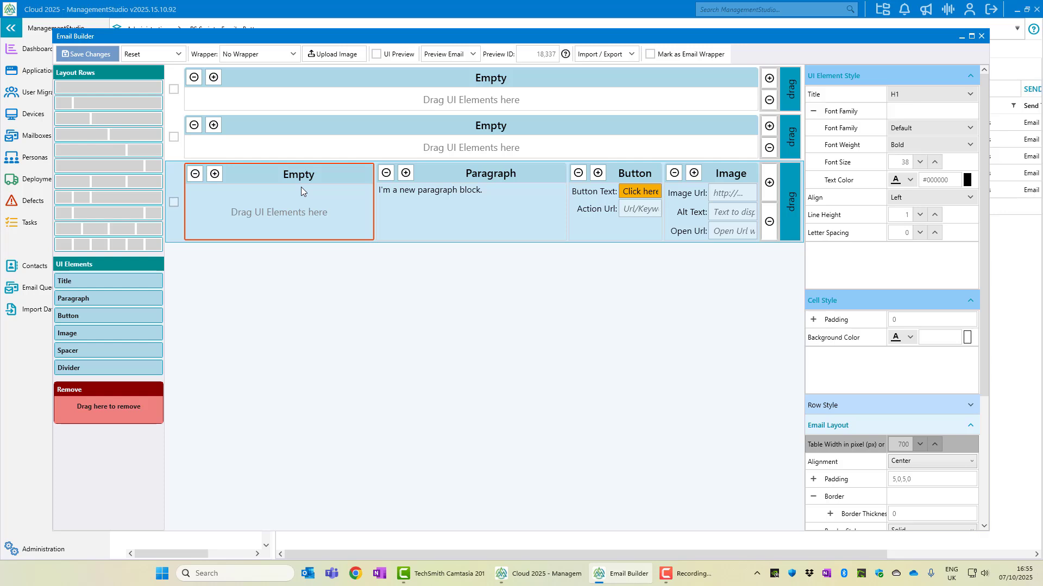
pyautogui.moveTo(484, 178); pyautogui.dragTo(132, 403)
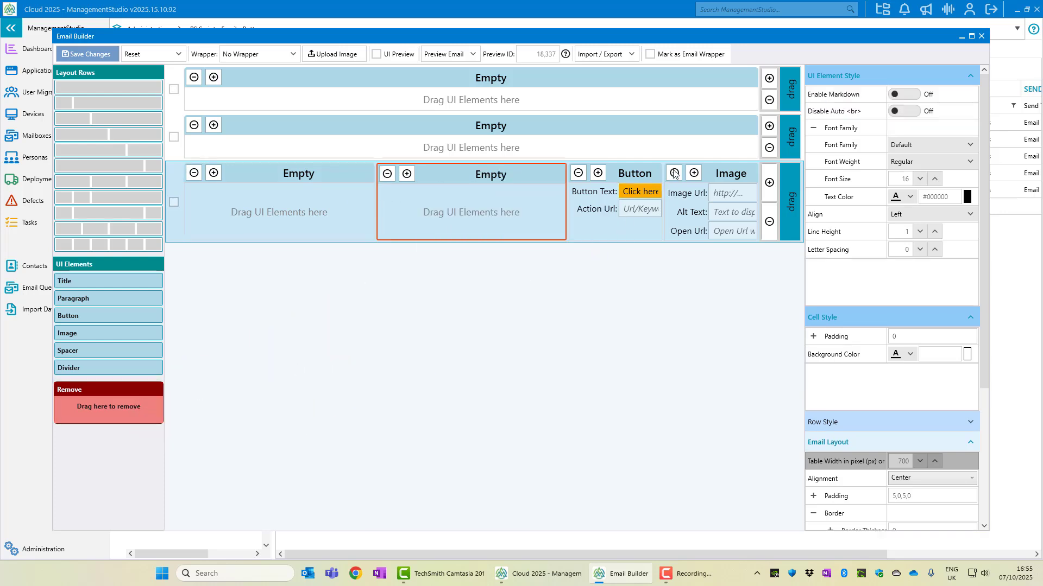
pyautogui.moveTo(635, 174); pyautogui.dragTo(128, 399)
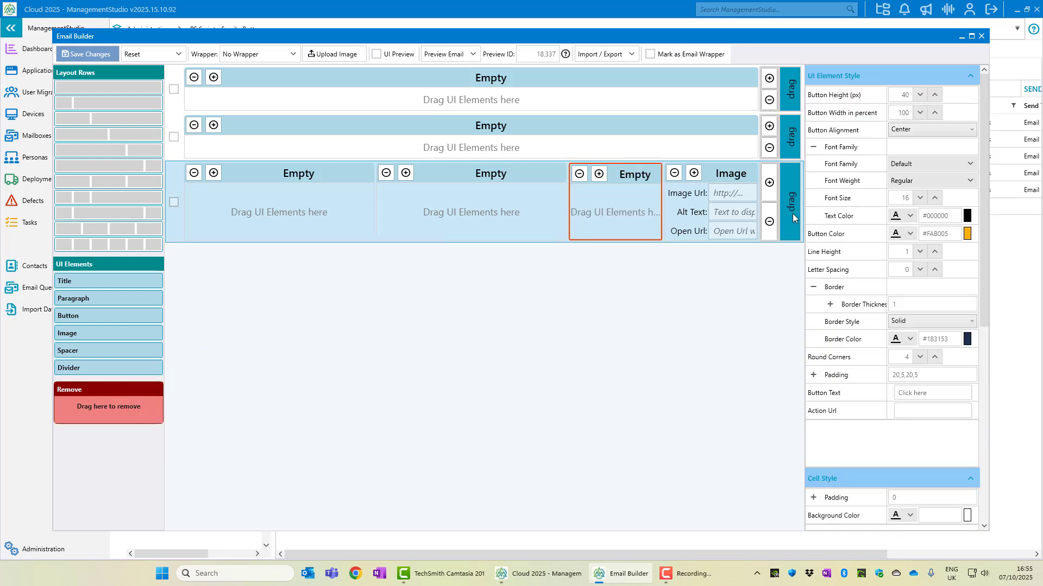
pyautogui.moveTo(790, 203); pyautogui.dragTo(136, 400)
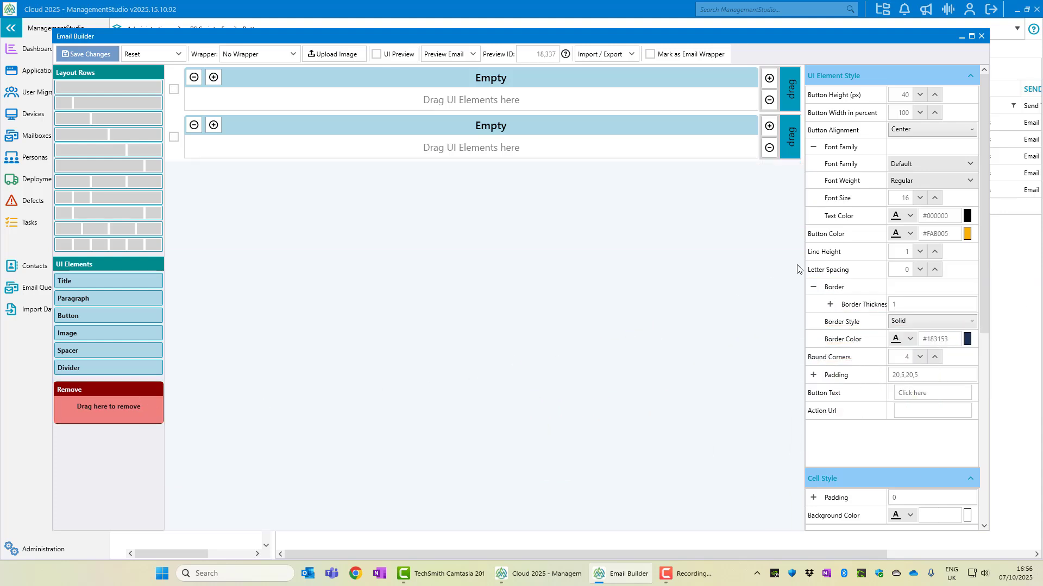
pyautogui.moveTo(794, 150); pyautogui.dragTo(132, 398)
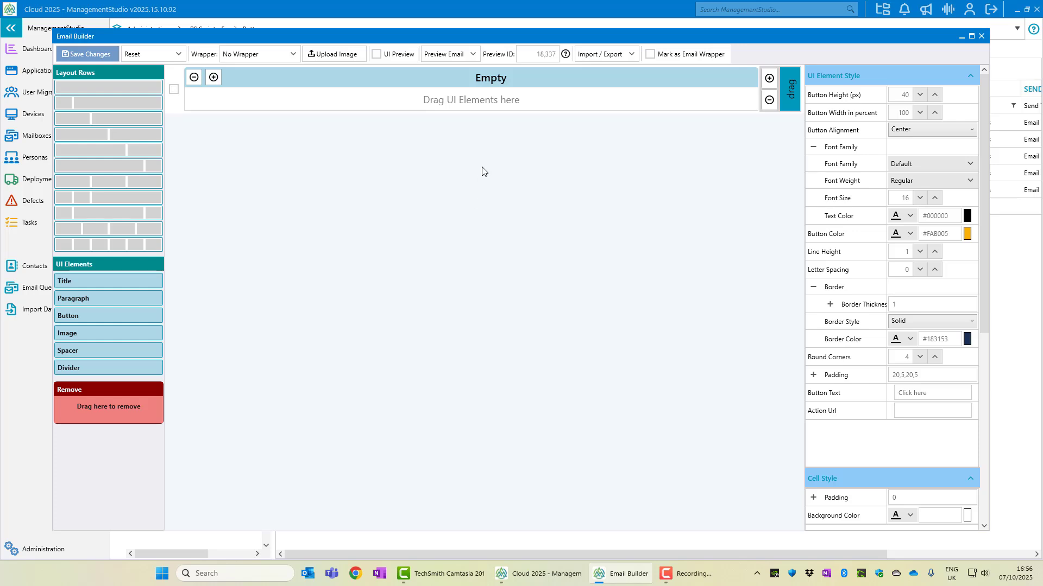
# Drop an Image element into the empty full-width row of the template
pyautogui.click(496, 80)
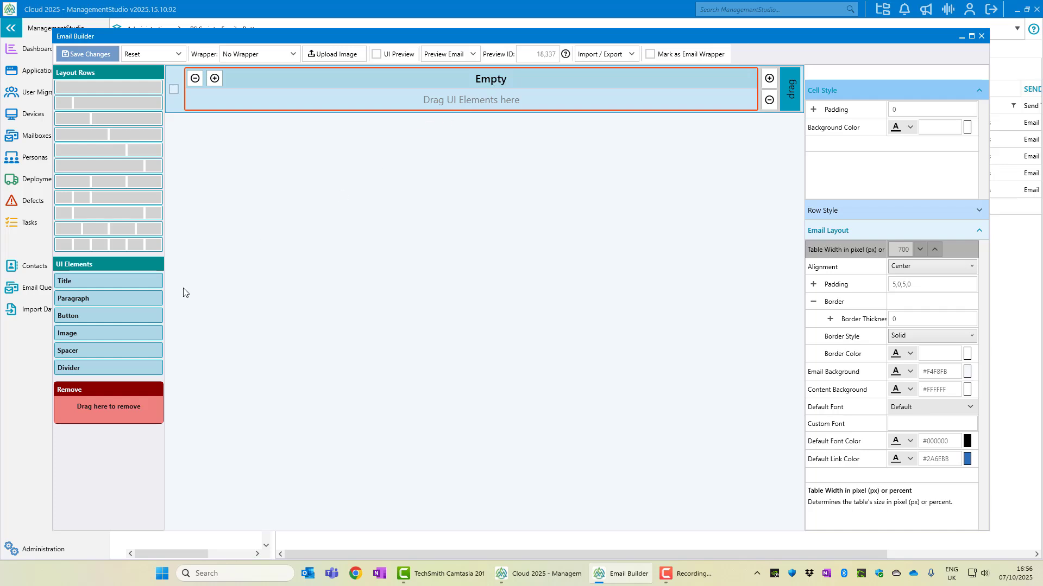
pyautogui.moveTo(144, 332); pyautogui.dragTo(422, 82)
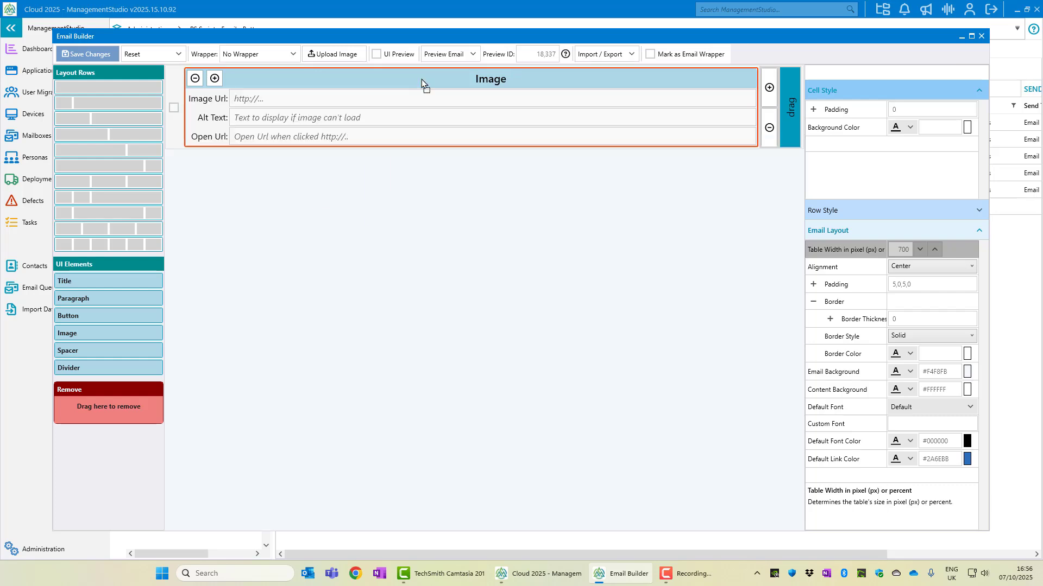
pyautogui.click(260, 98)
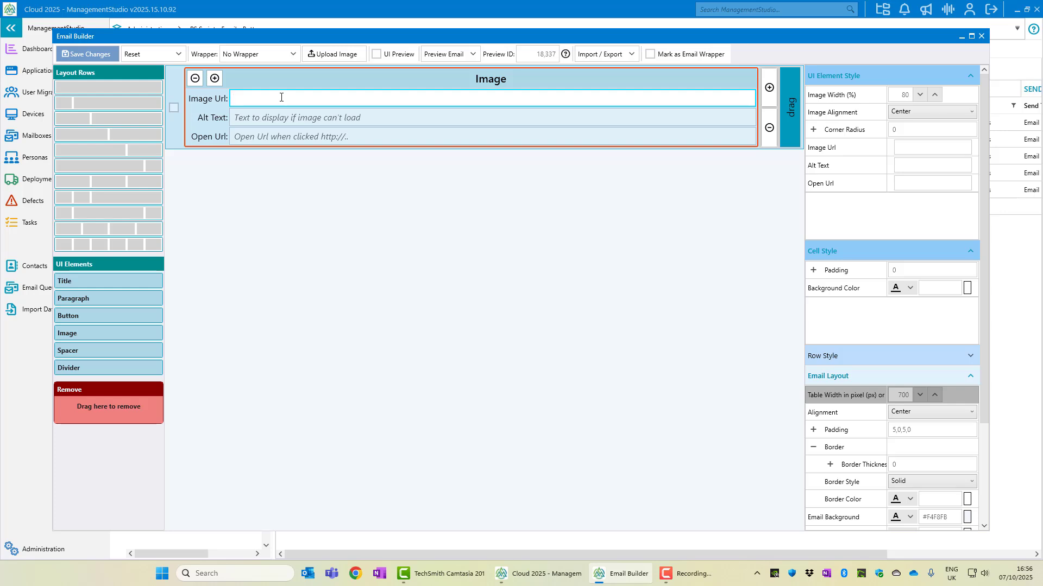
# Upload ModernWorkplace700px.png from the Downloads folder
pyautogui.click(335, 52)
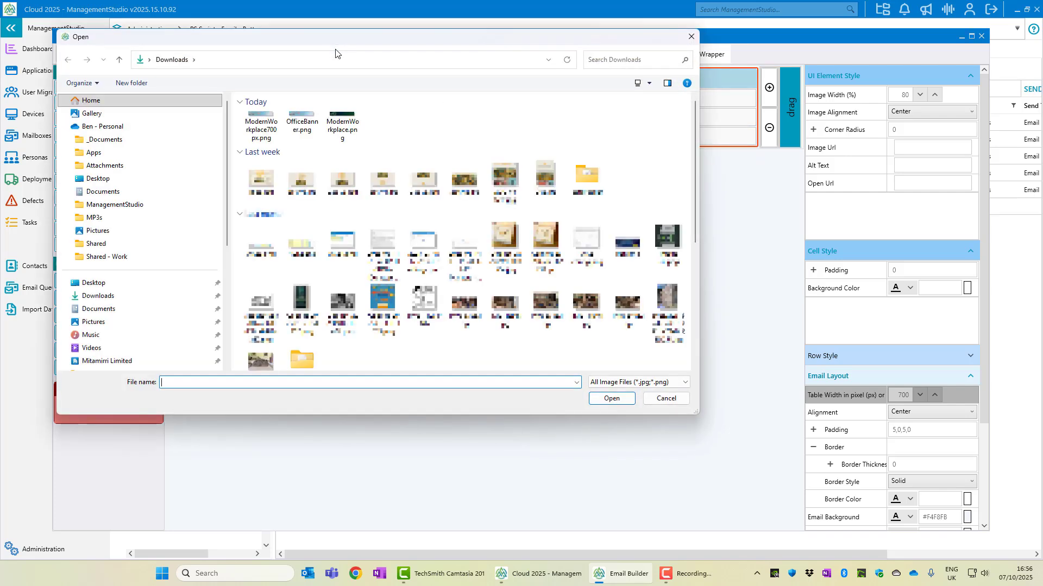
pyautogui.click(261, 126)
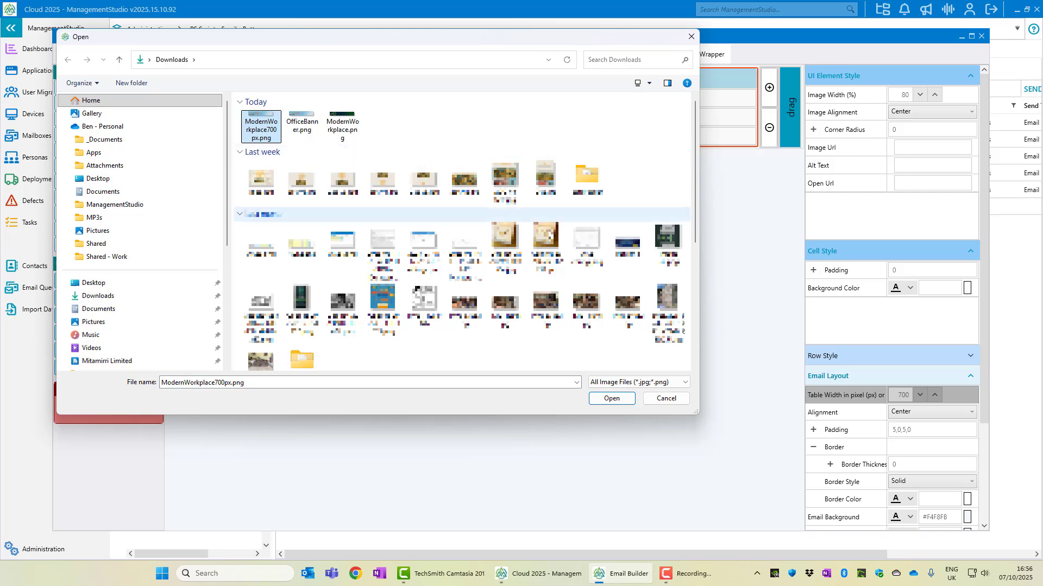
pyautogui.click(609, 400)
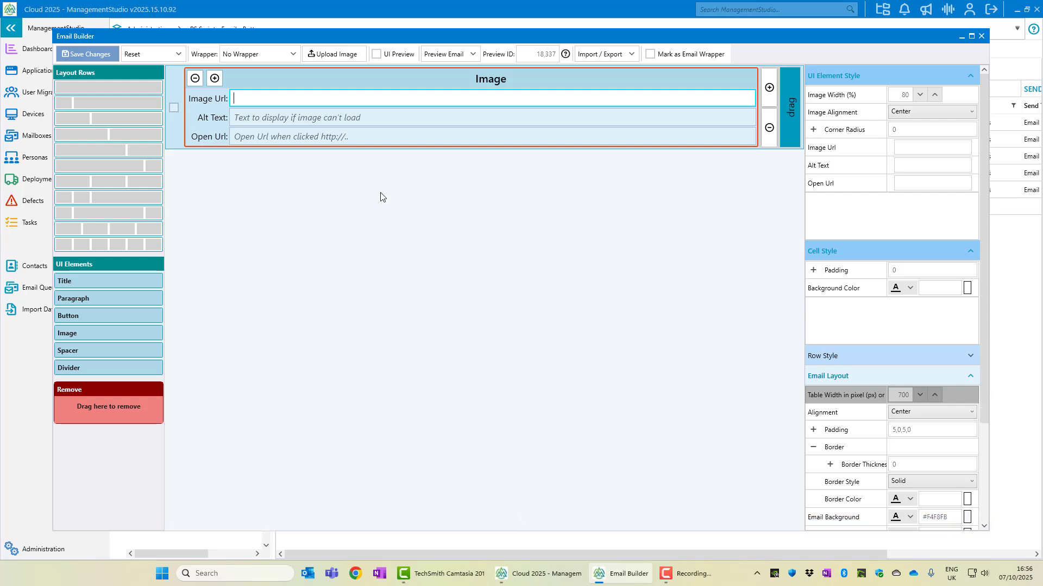
# Set the Image Url to the ModernWorkplace700px.png keyword [Img-1962] and save the template
pyautogui.rightClick(373, 103)
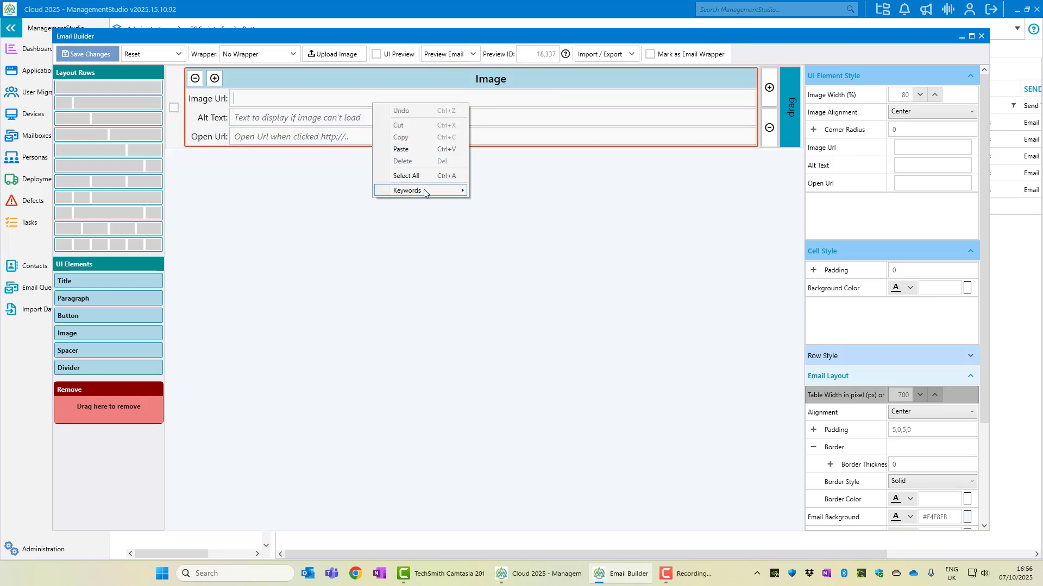
pyautogui.moveTo(424, 193)
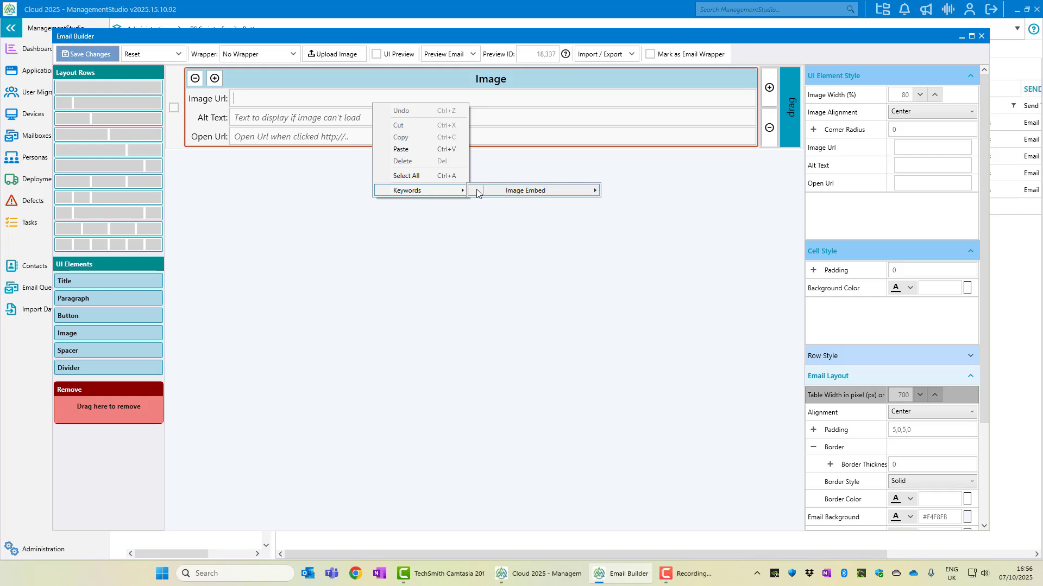
pyautogui.moveTo(521, 191)
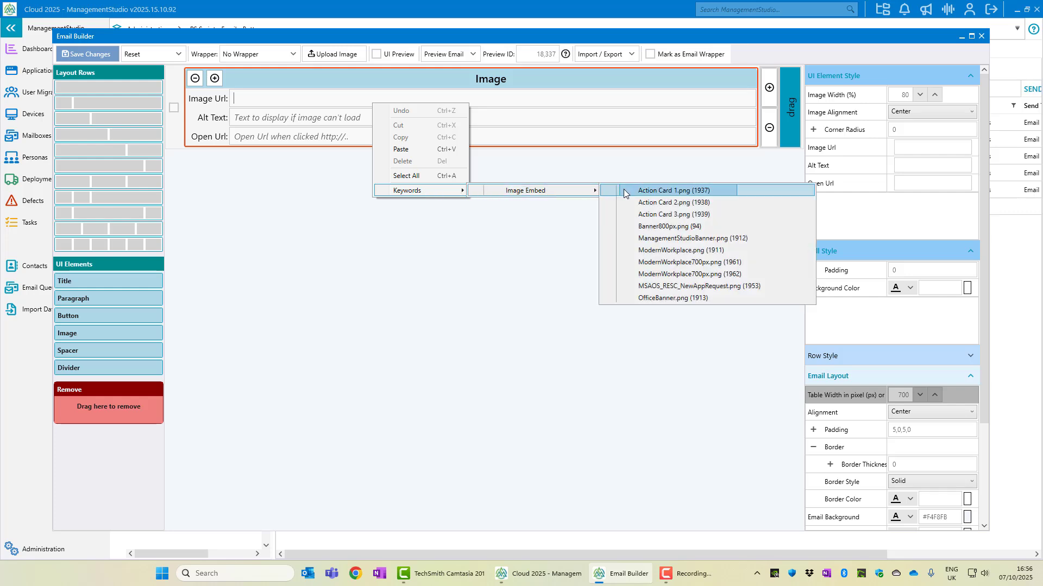
pyautogui.click(665, 274)
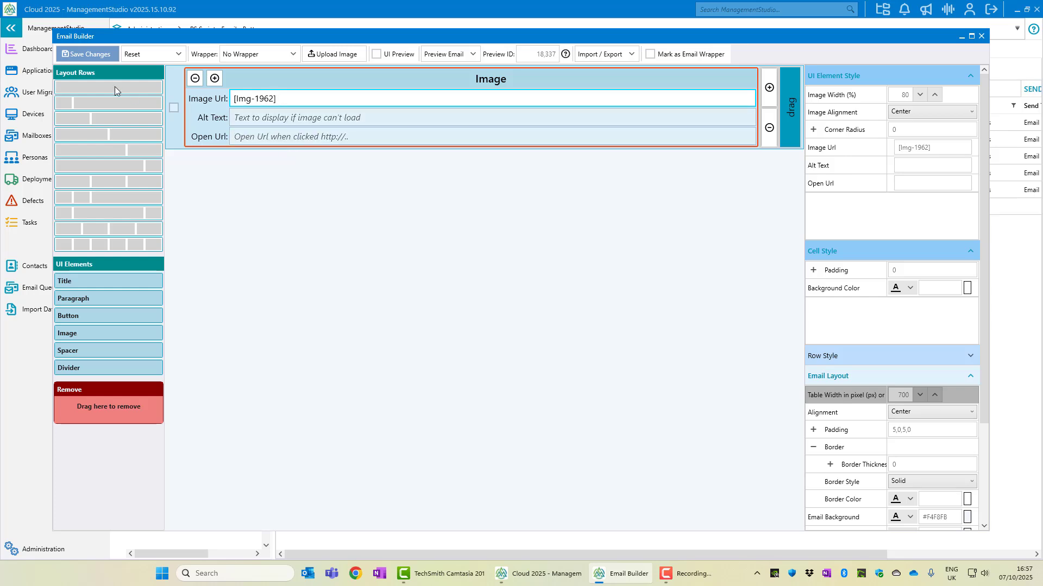
pyautogui.click(94, 55)
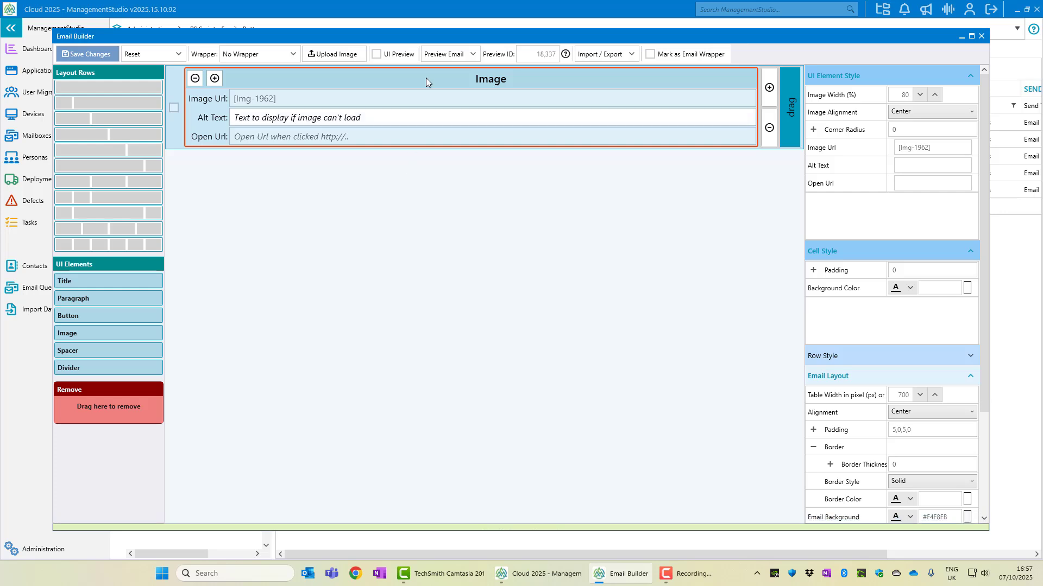
# Preview the email in Chrome, close both Welcome tabs, and minimise the browser
pyautogui.click(434, 57)
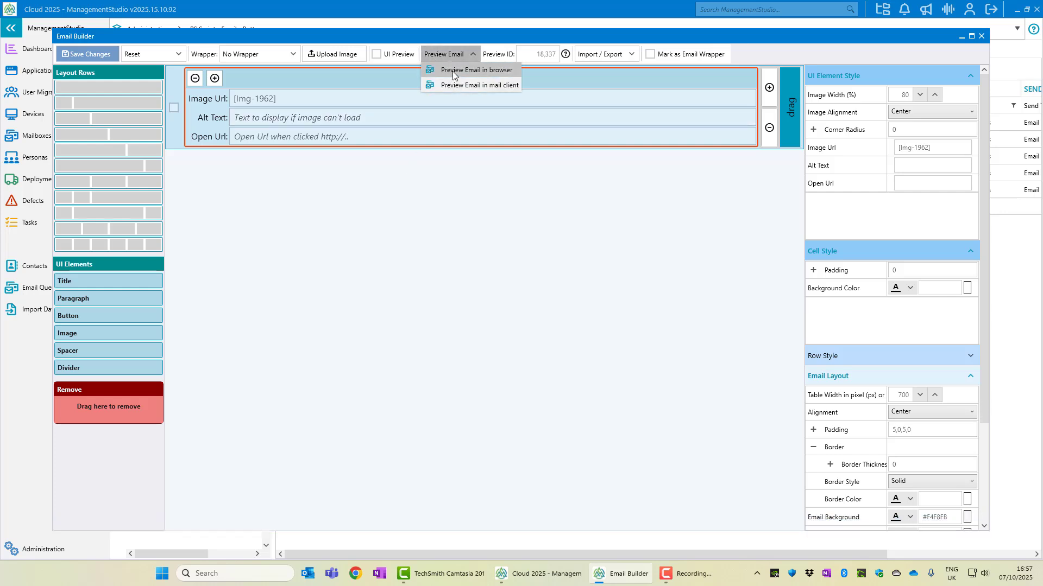
pyautogui.click(453, 71)
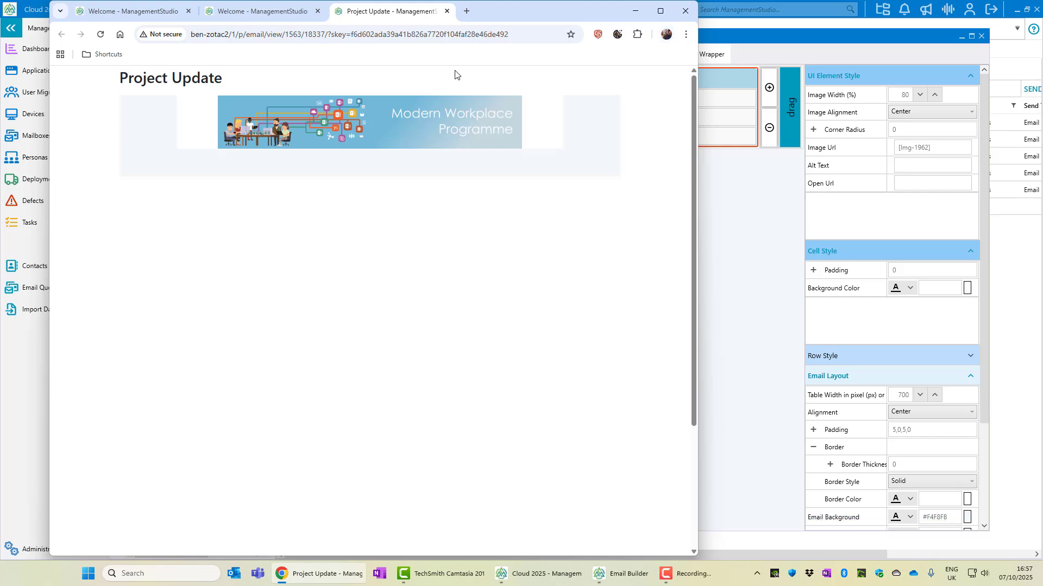
pyautogui.click(318, 11)
pyautogui.click(189, 11)
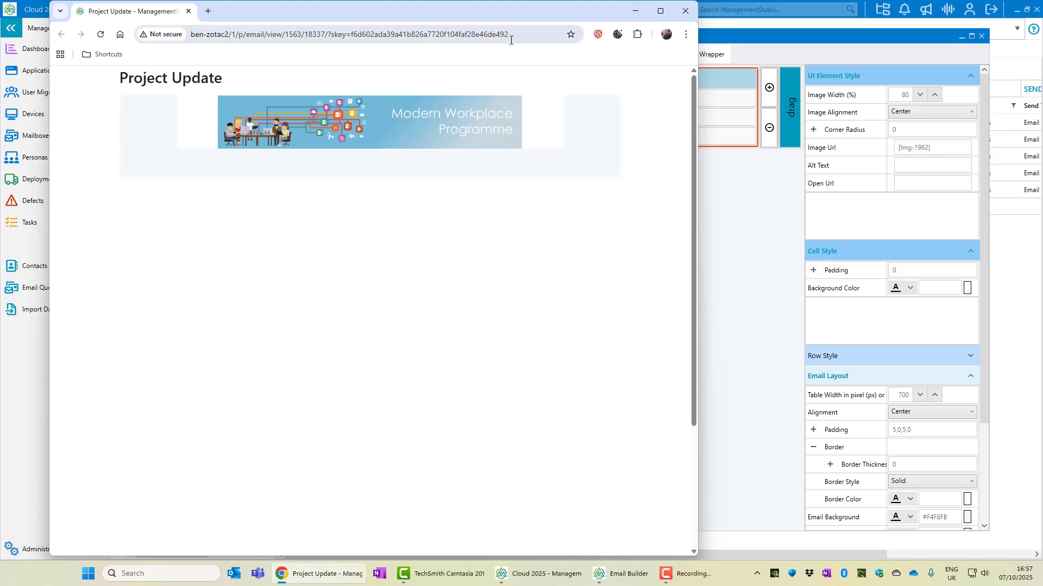
pyautogui.click(637, 11)
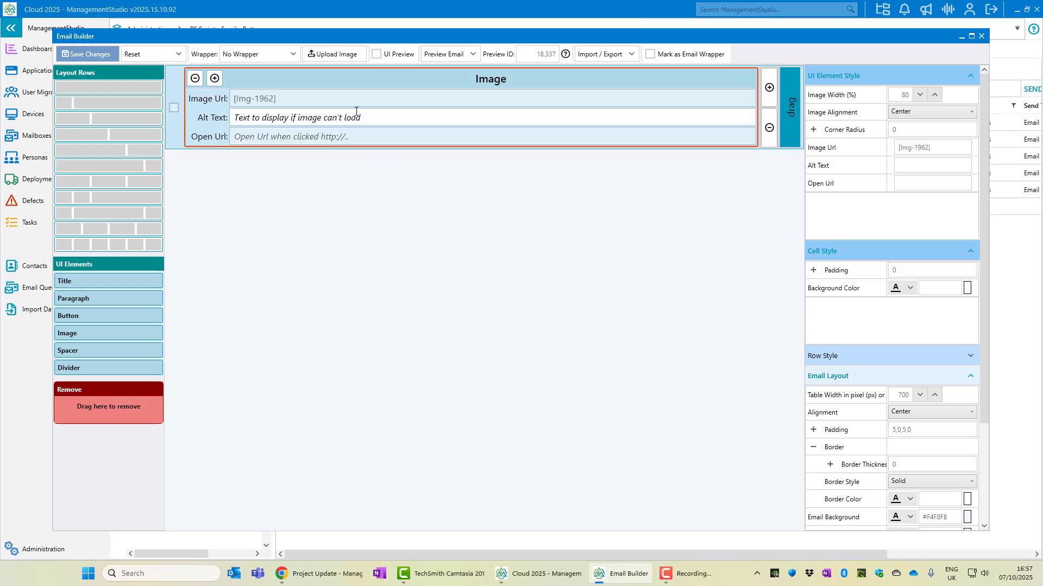
# Set the banner image width to 100%, save, and reload the Chrome preview
pyautogui.click(354, 571)
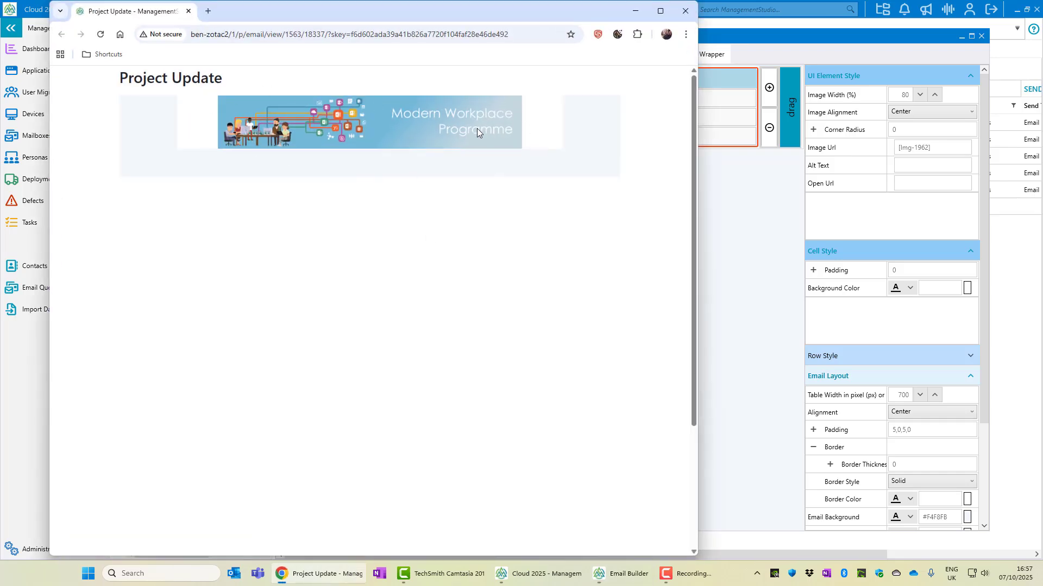
pyautogui.click(628, 14)
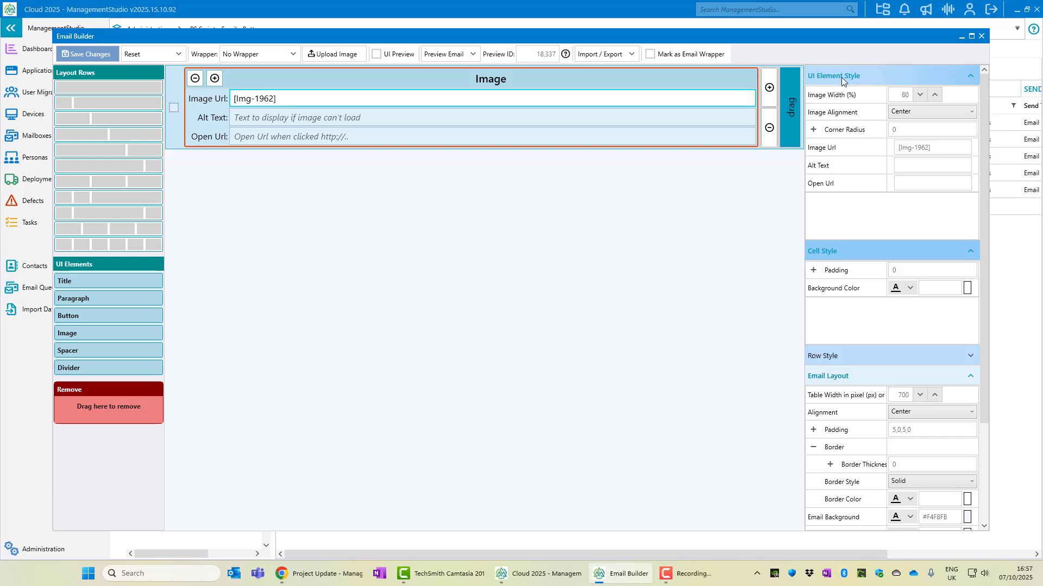
pyautogui.click(905, 93)
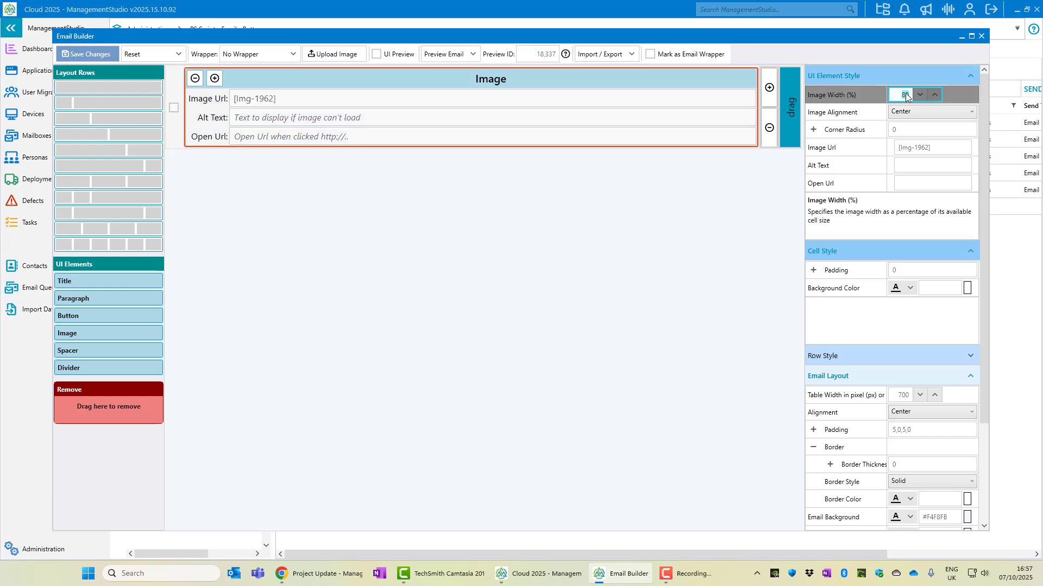
pyautogui.write('100')
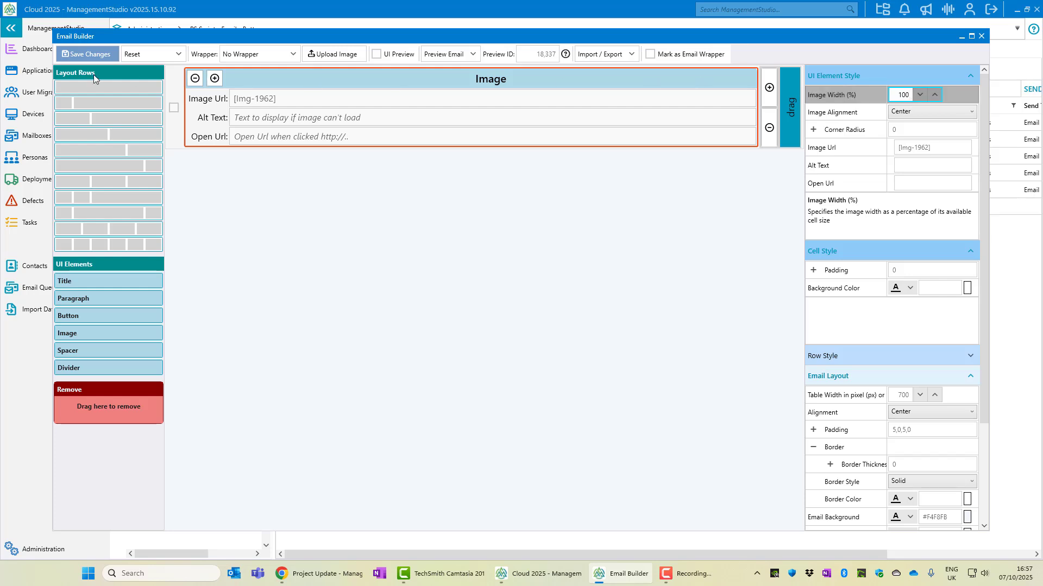
pyautogui.click(79, 56)
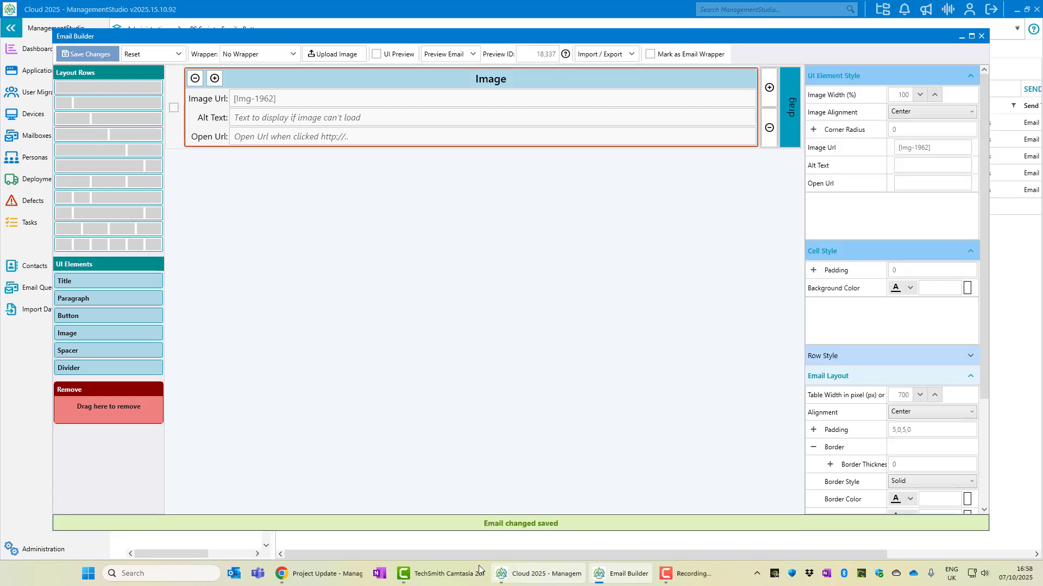
pyautogui.click(319, 574)
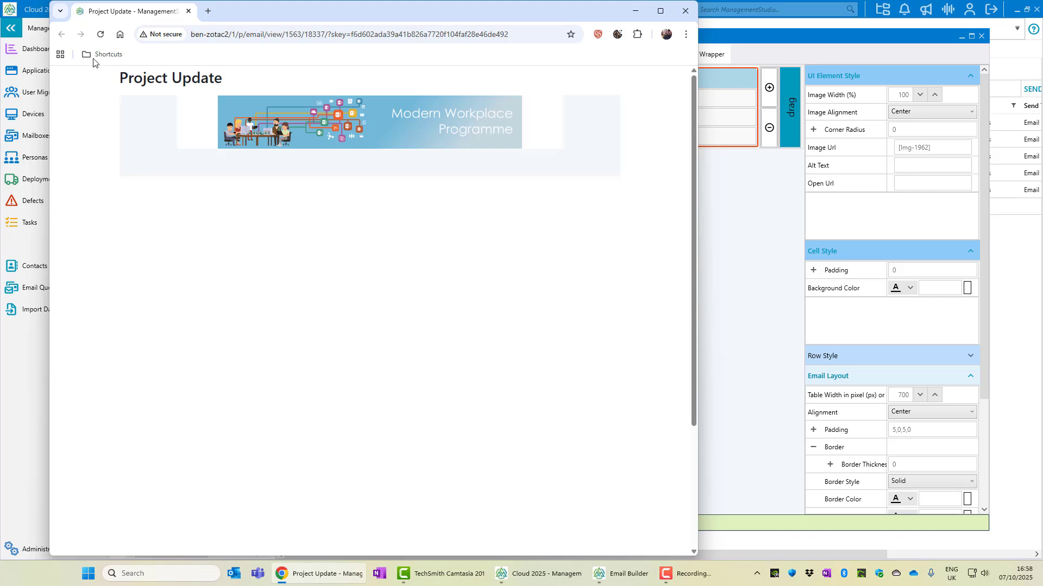
pyautogui.click(100, 34)
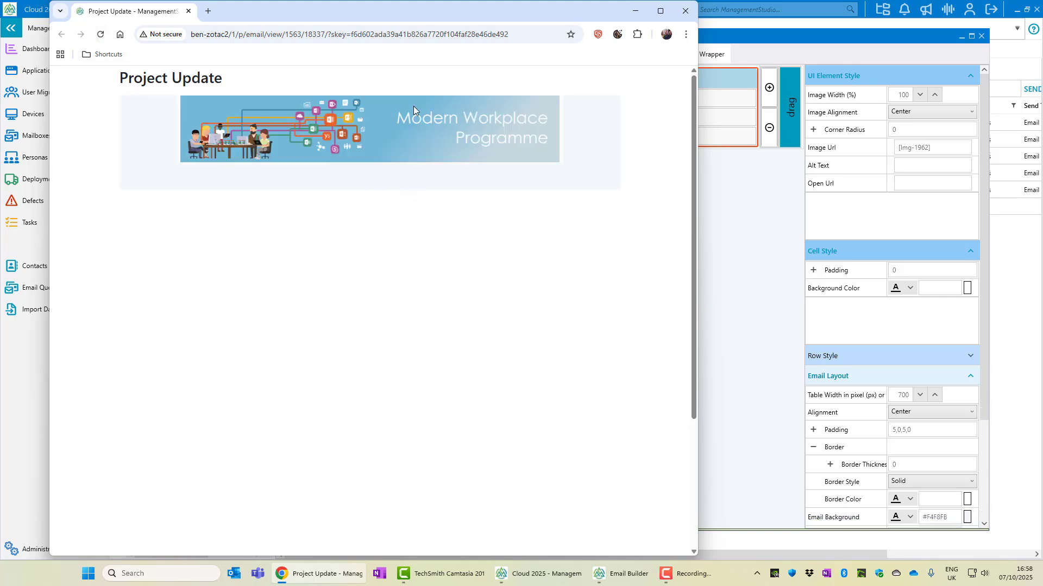
# Give the banner a corner radius of 15, save, and reload the preview to check it
pyautogui.click(928, 130)
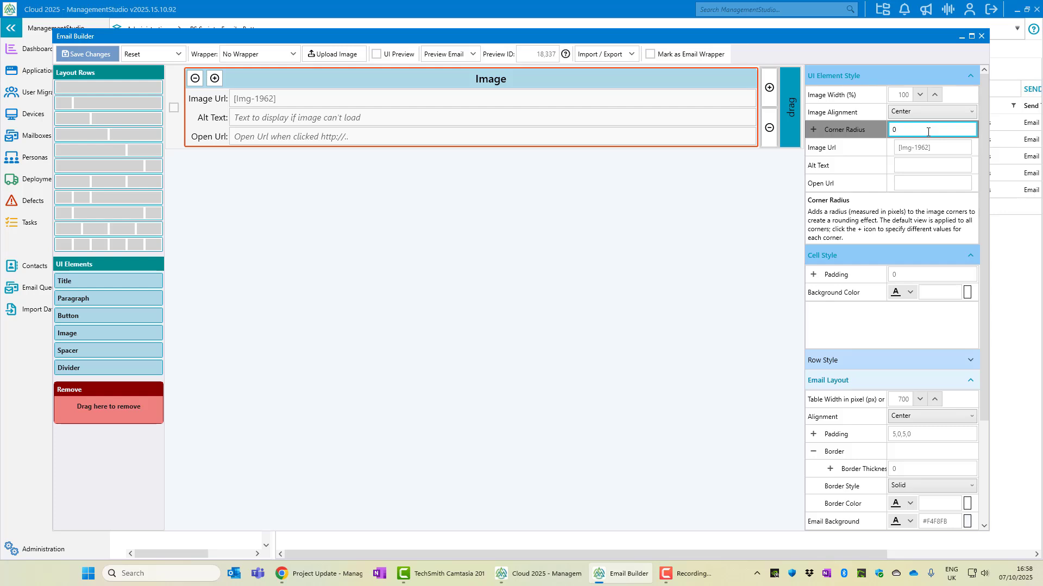
pyautogui.write('15')
pyautogui.click(96, 55)
pyautogui.click(321, 574)
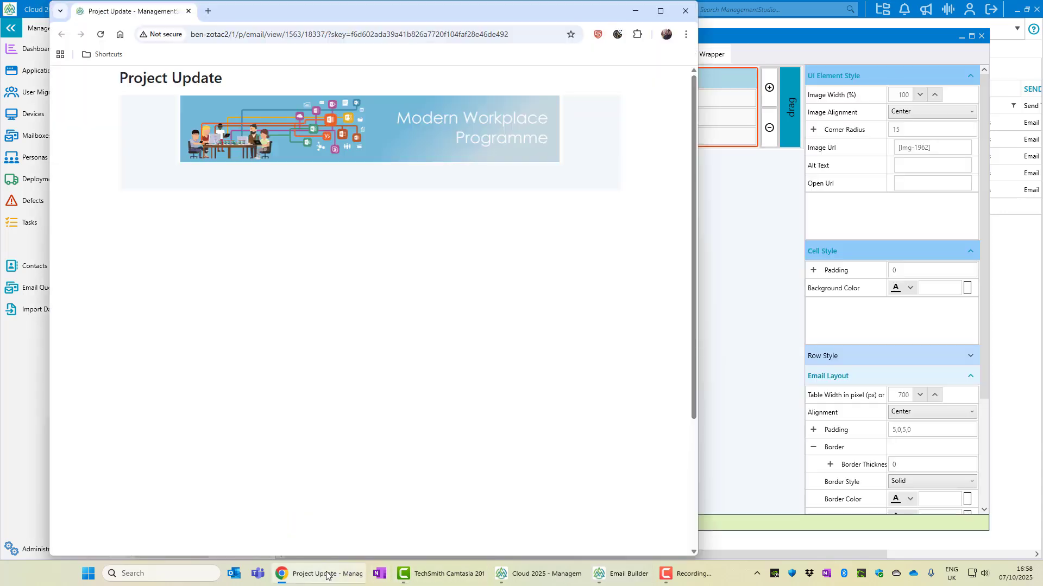
pyautogui.click(100, 34)
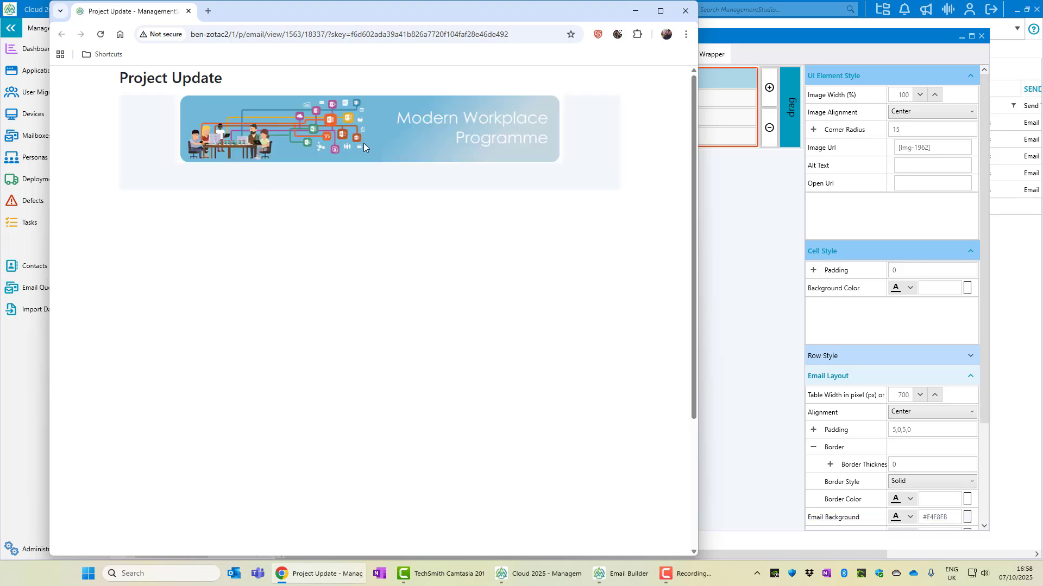
pyautogui.click(752, 221)
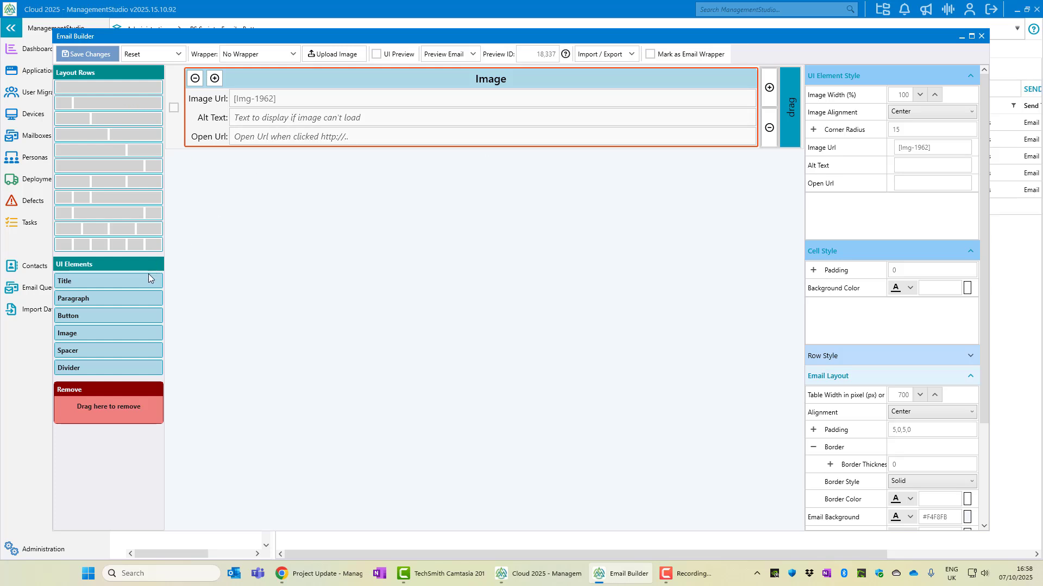
# Add a title block below the banner reading 'Project Update'
pyautogui.moveTo(136, 283); pyautogui.dragTo(250, 175)
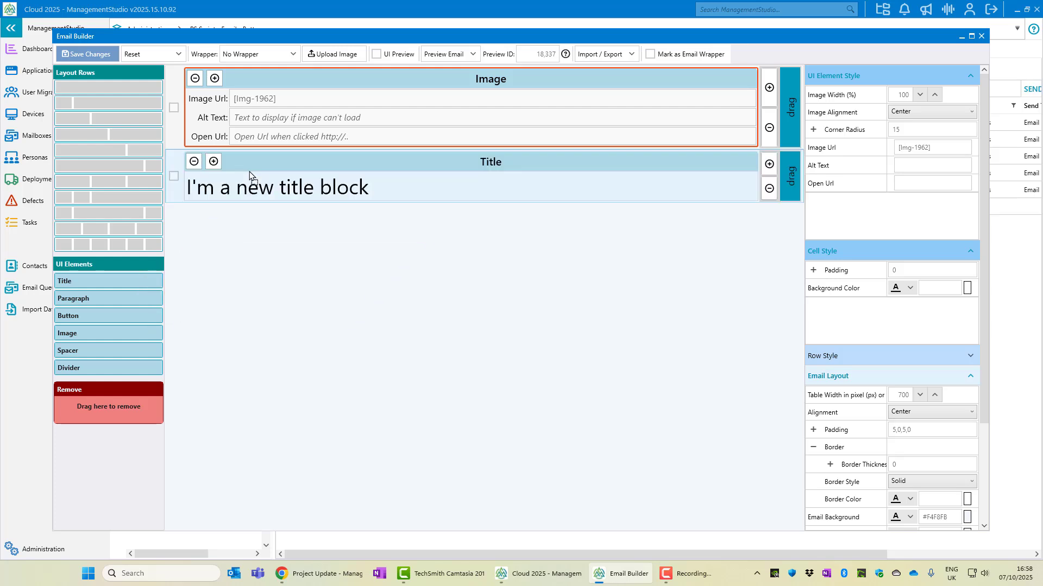
pyautogui.click(367, 187)
pyautogui.hotkey('ctrl', 'a')
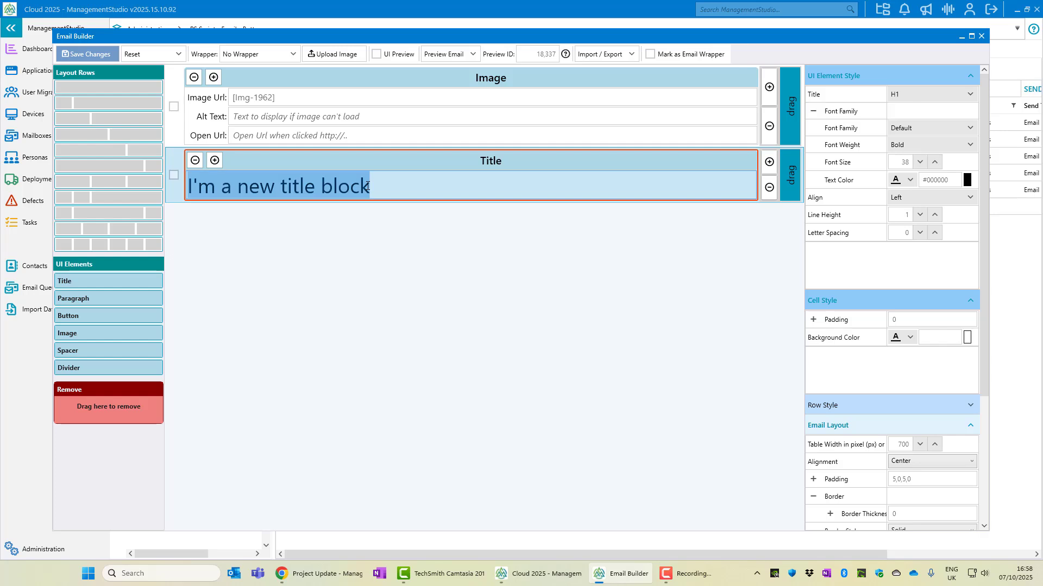
pyautogui.write('Proje')
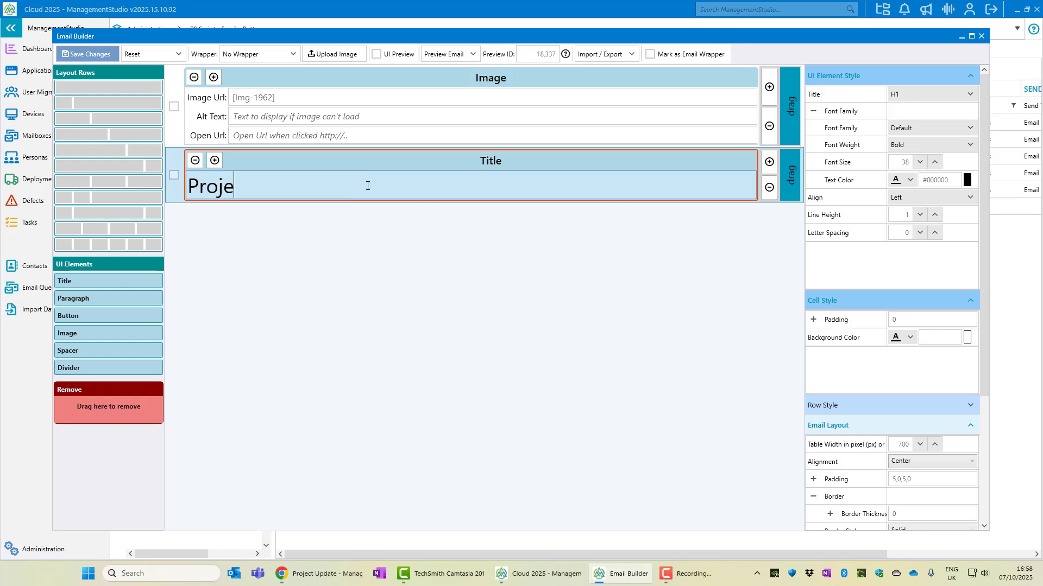
pyautogui.write('ct Update')
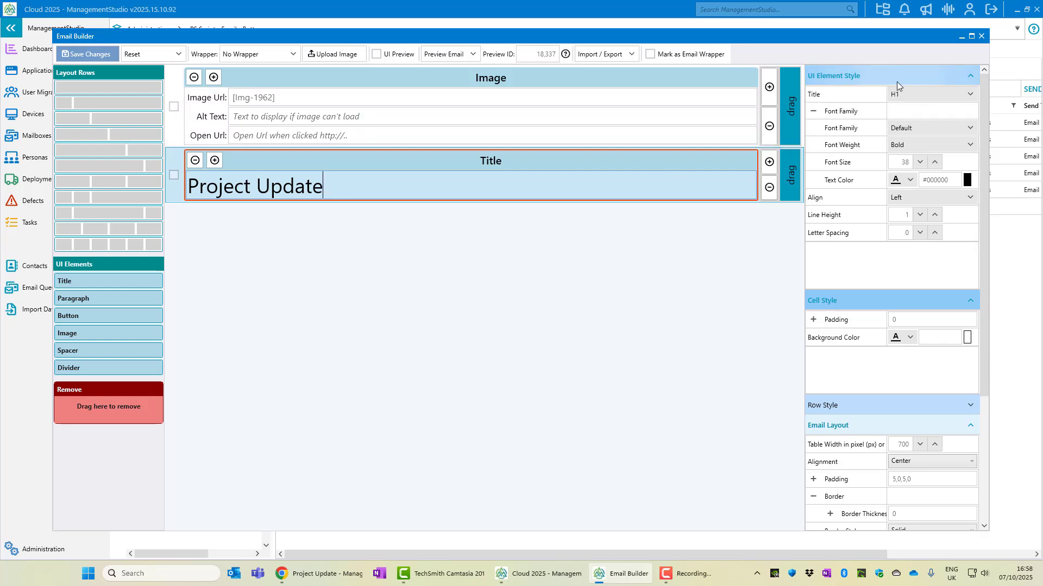
# Make the title regular weight and centred, then save the email
pyautogui.click(913, 139)
pyautogui.click(919, 188)
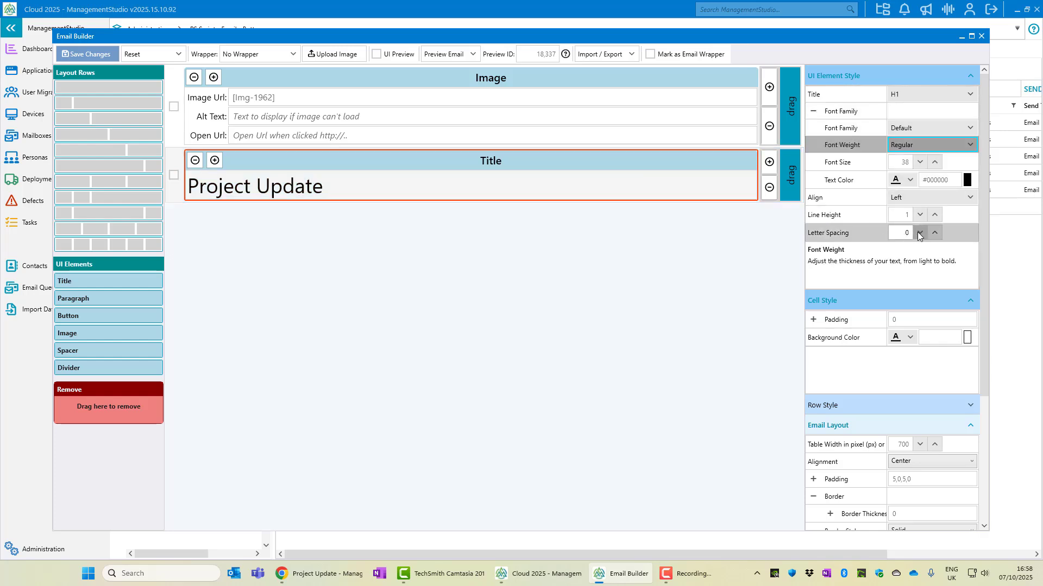
pyautogui.click(937, 201)
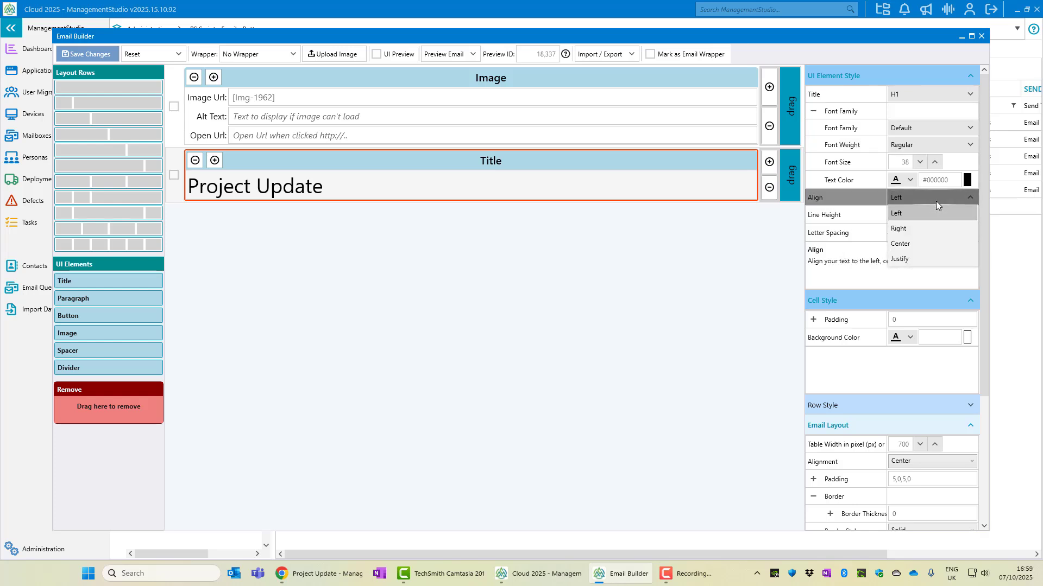
pyautogui.click(934, 238)
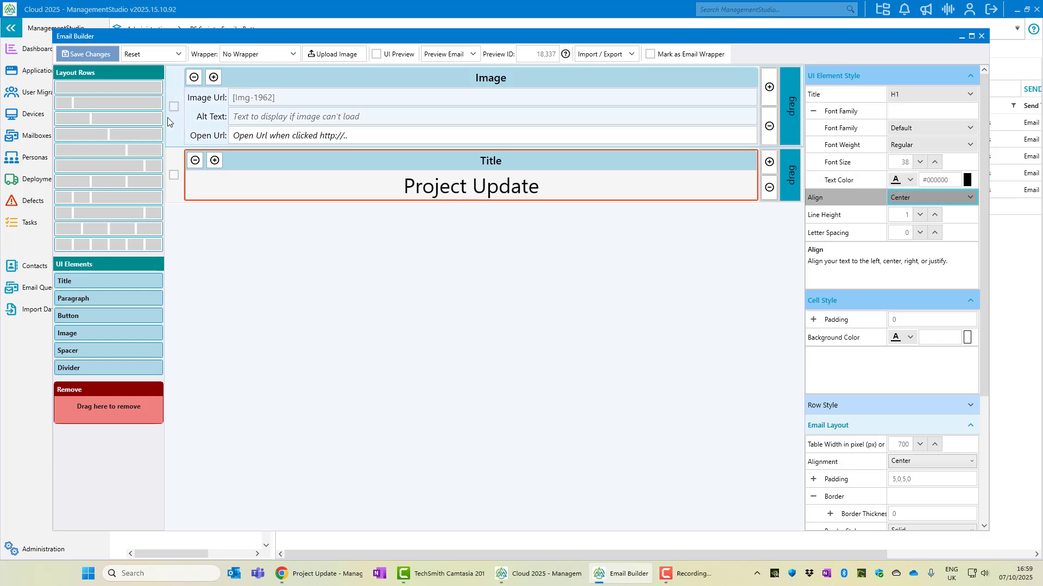
pyautogui.click(93, 57)
# Reload the Chrome preview and inspect the Project Update heading beneath the banner
pyautogui.click(288, 571)
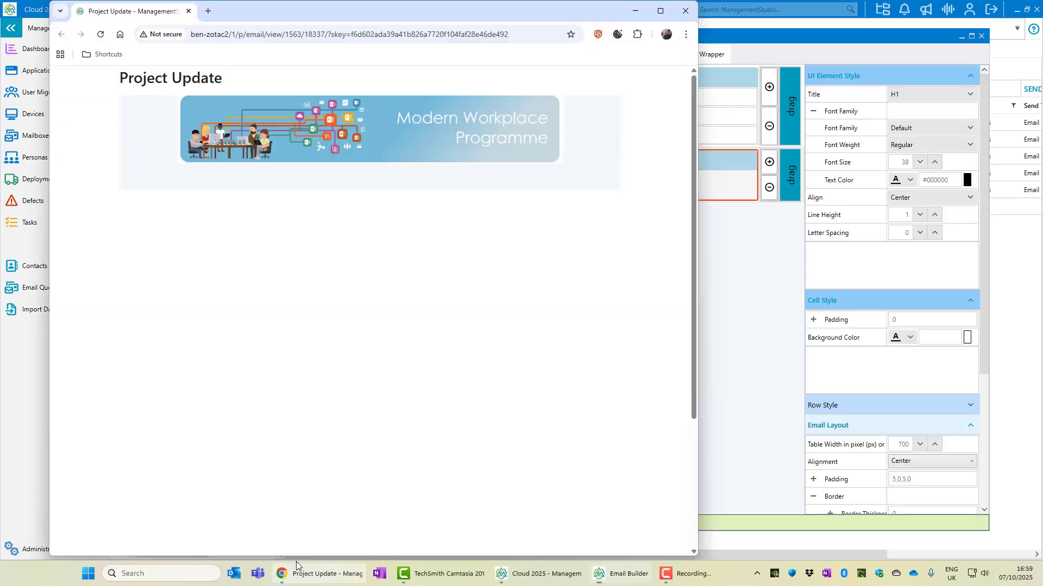
pyautogui.click(100, 34)
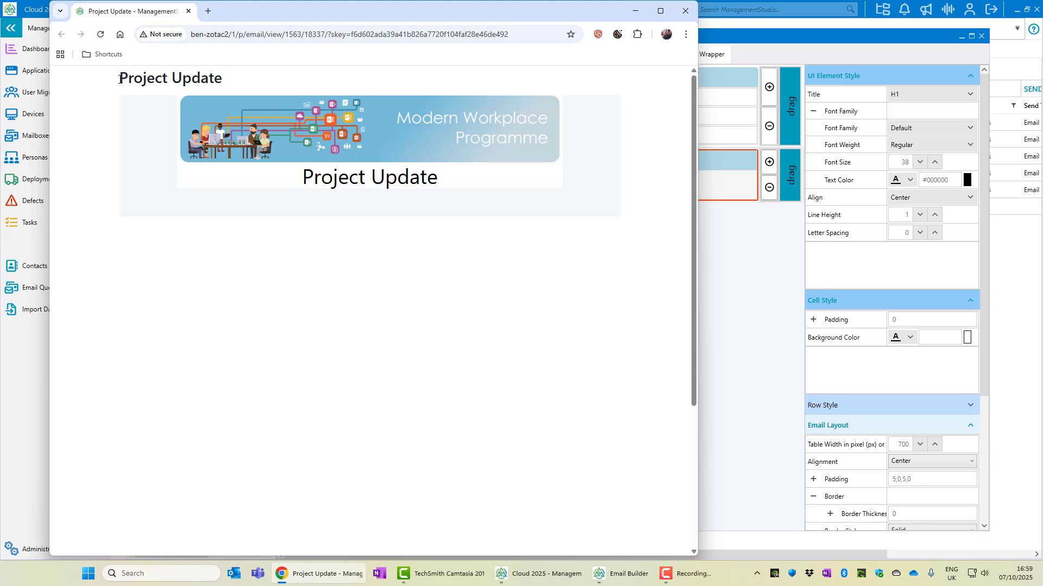
pyautogui.moveTo(120, 77); pyautogui.dragTo(219, 79)
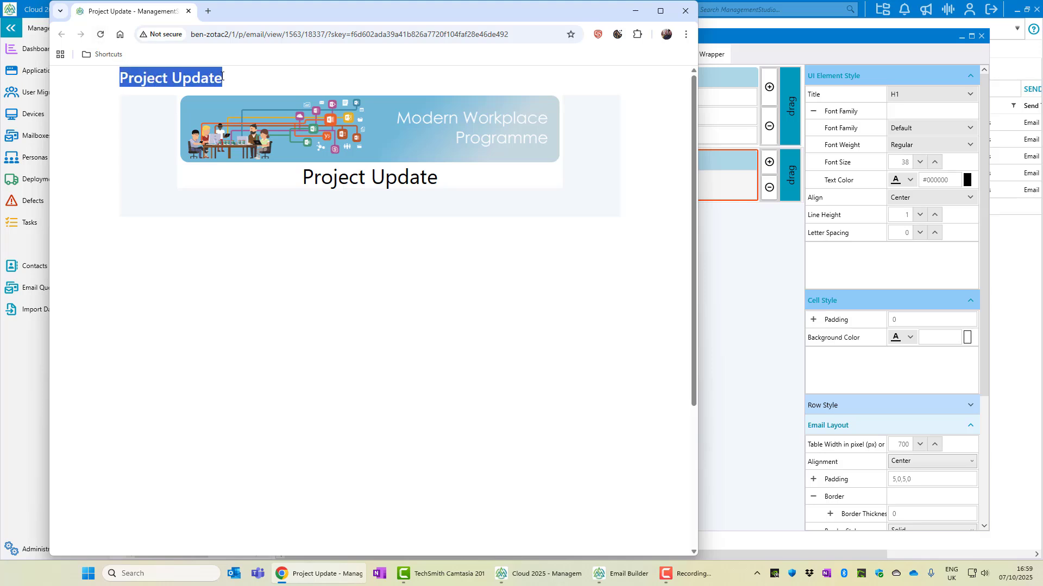
pyautogui.click(235, 87)
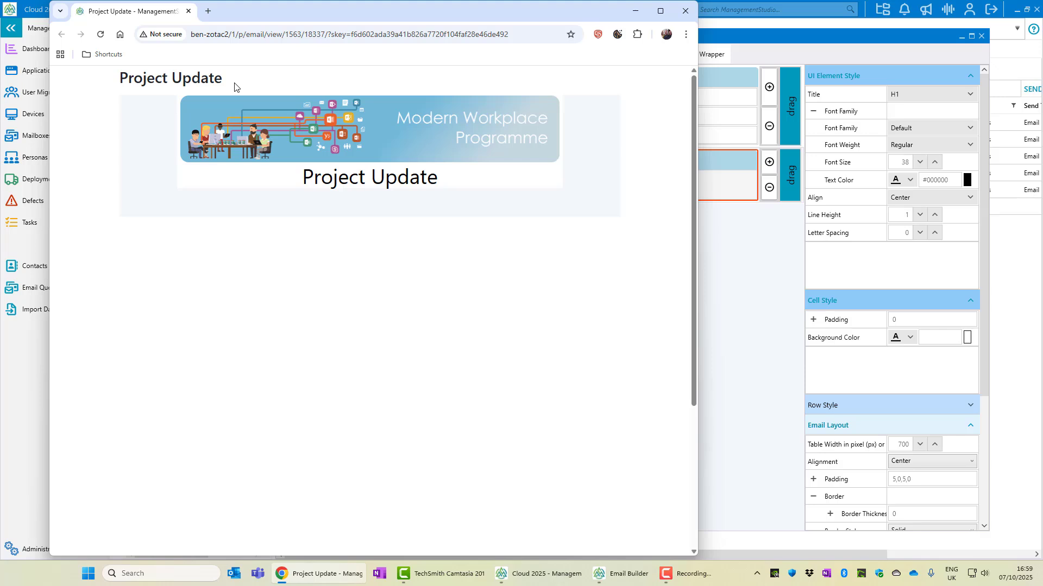
pyautogui.click(715, 40)
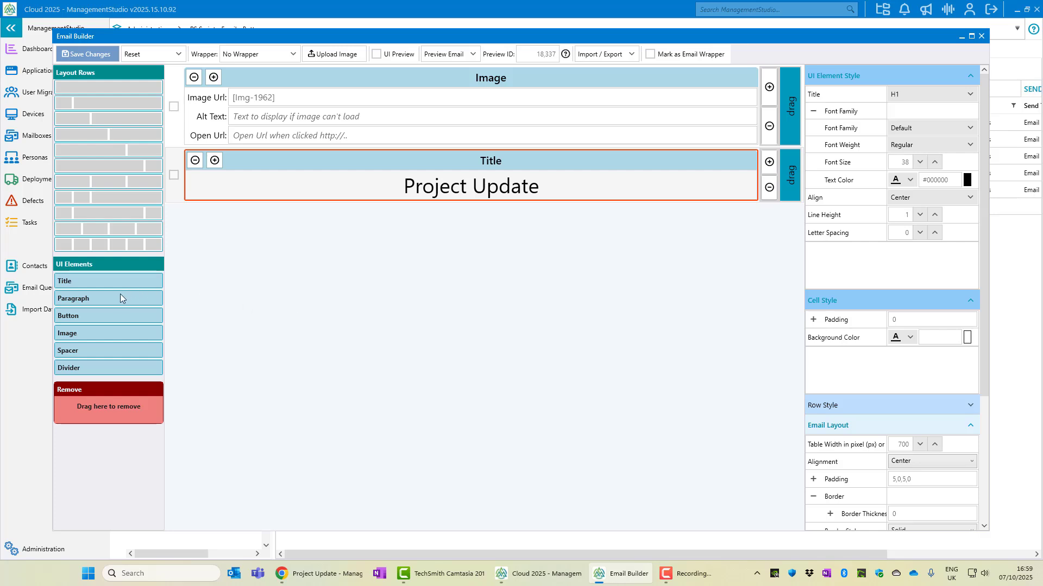
# Add a paragraph below the title, paste the Transformation Project welcome text, and save
pyautogui.moveTo(114, 299); pyautogui.dragTo(305, 314)
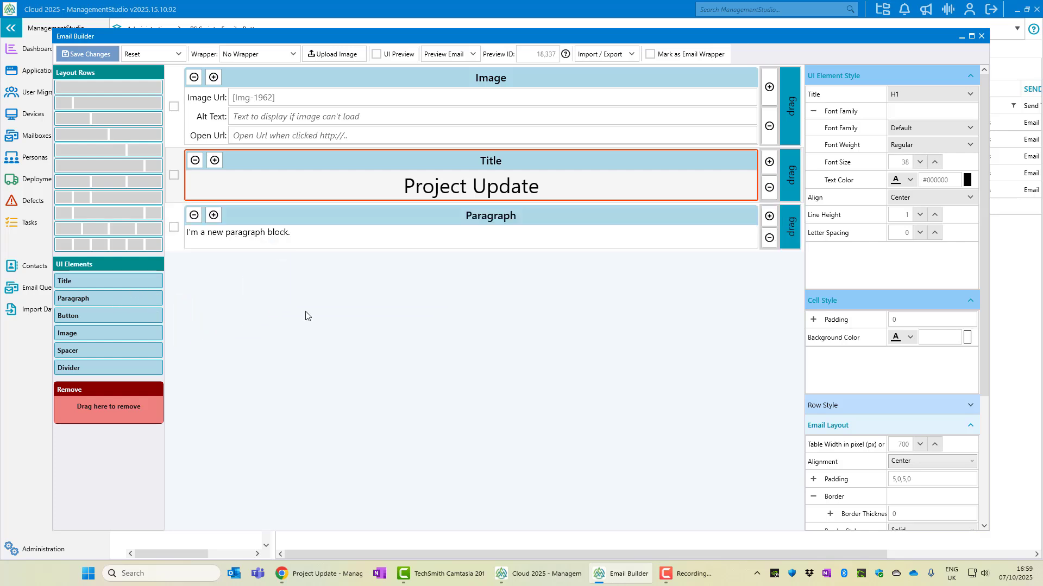
pyautogui.click(316, 220)
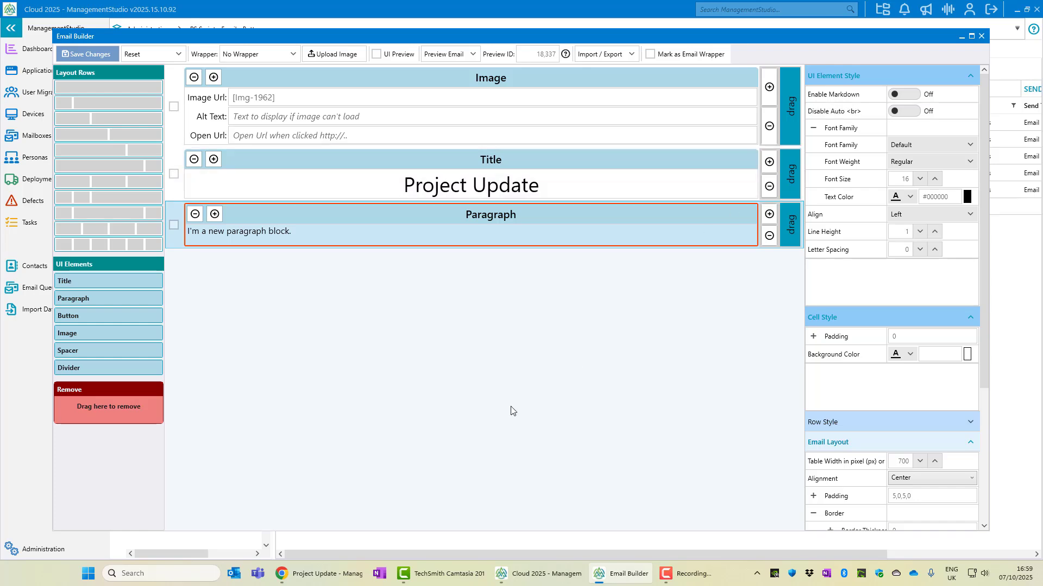
pyautogui.write('We’re delighted to welcome you to the Transformation Project. This initiative marks an exciting step forward in how we work, collaborate, and deliver value across the organisation. Over the coming months, you’ll see changes that are designed to simplify processes, improve efficiency, and give you the tools you need to succeed.  Your participation and feedback will be key to making this a success, and we’re here to support you every step of the way.')
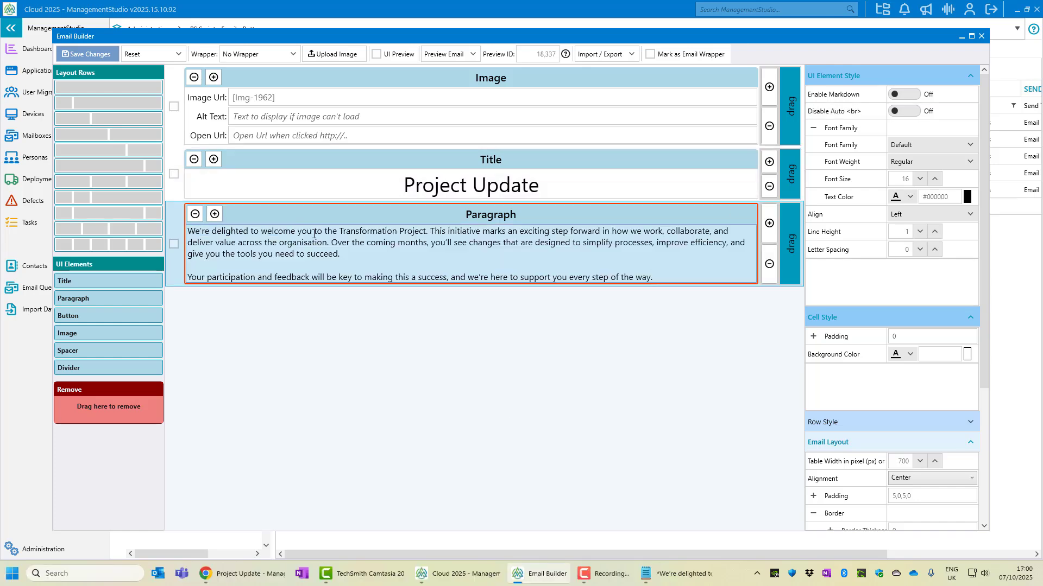
pyautogui.click(88, 55)
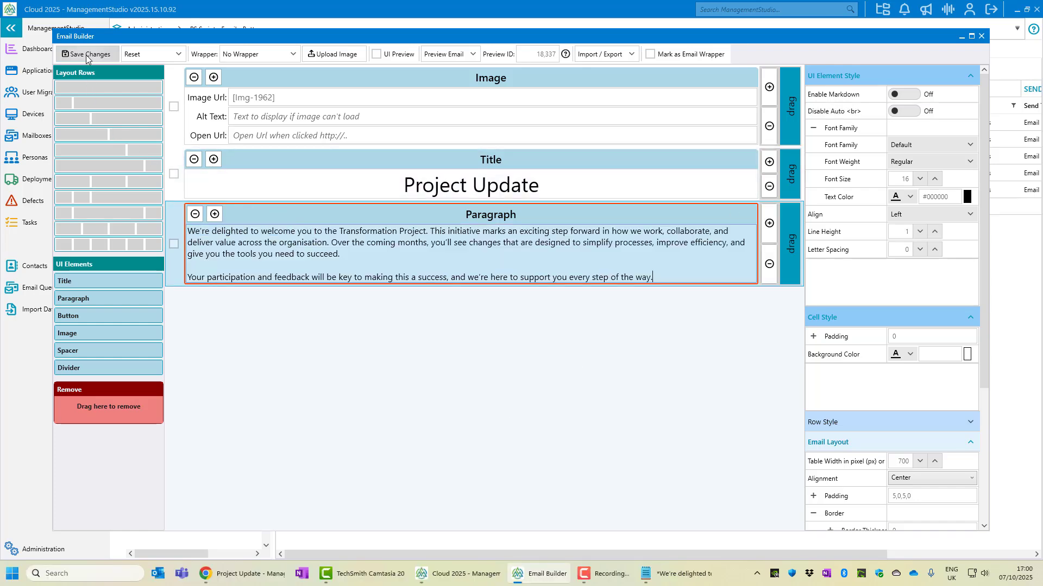
pyautogui.click(249, 574)
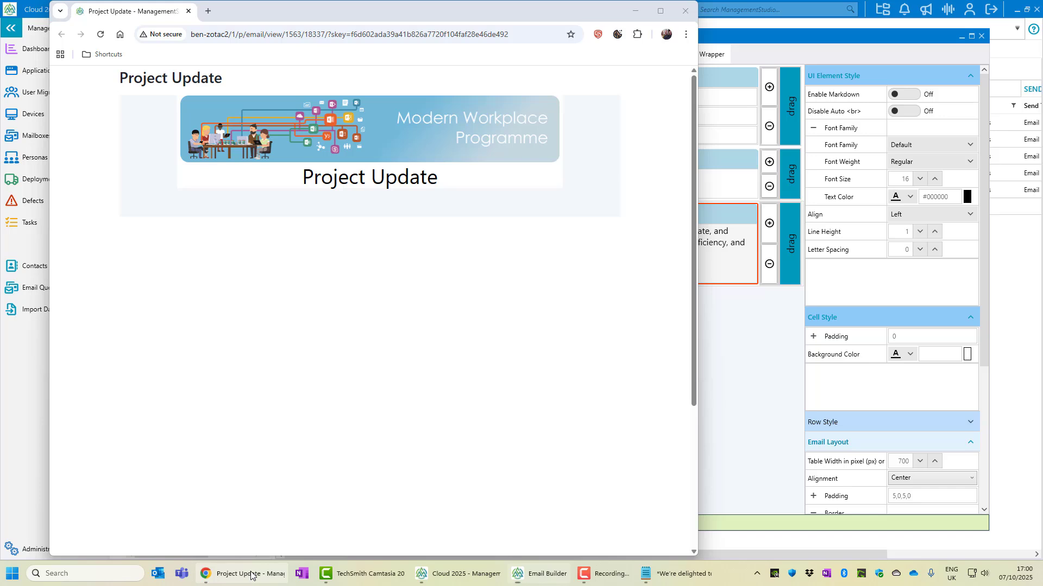
# Reload the preview to see the welcome paragraphs, then return to the builder's Title row
pyautogui.click(100, 34)
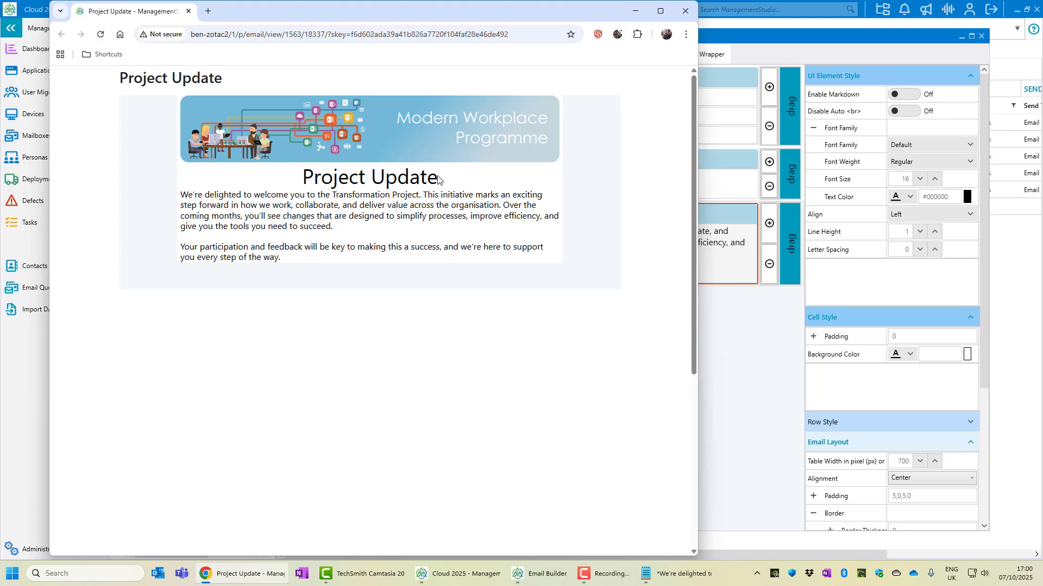
pyautogui.click(745, 164)
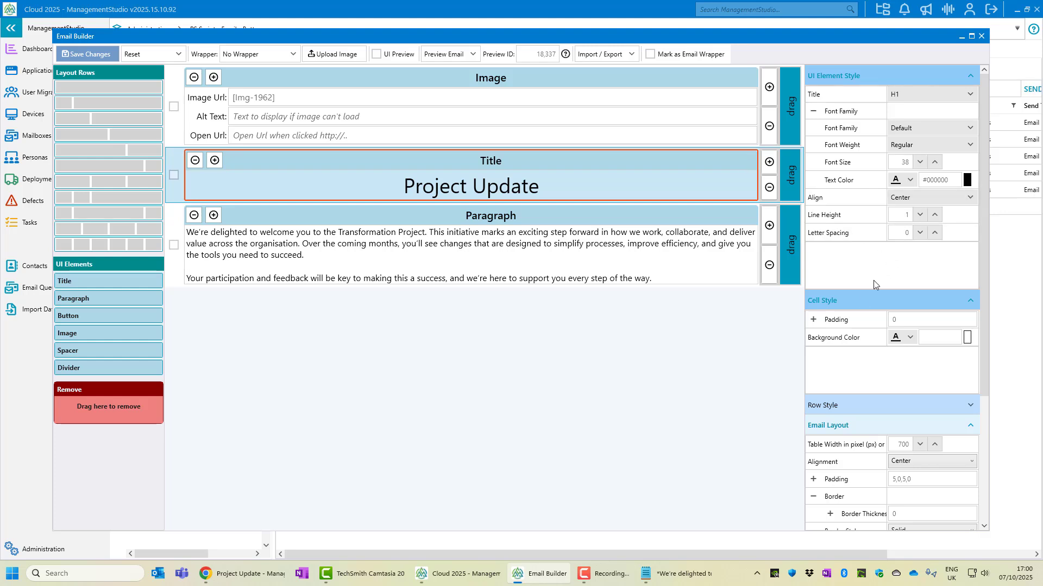
# Set the title cell padding to 15 on every side, save, and check the reloaded preview
pyautogui.click(905, 317)
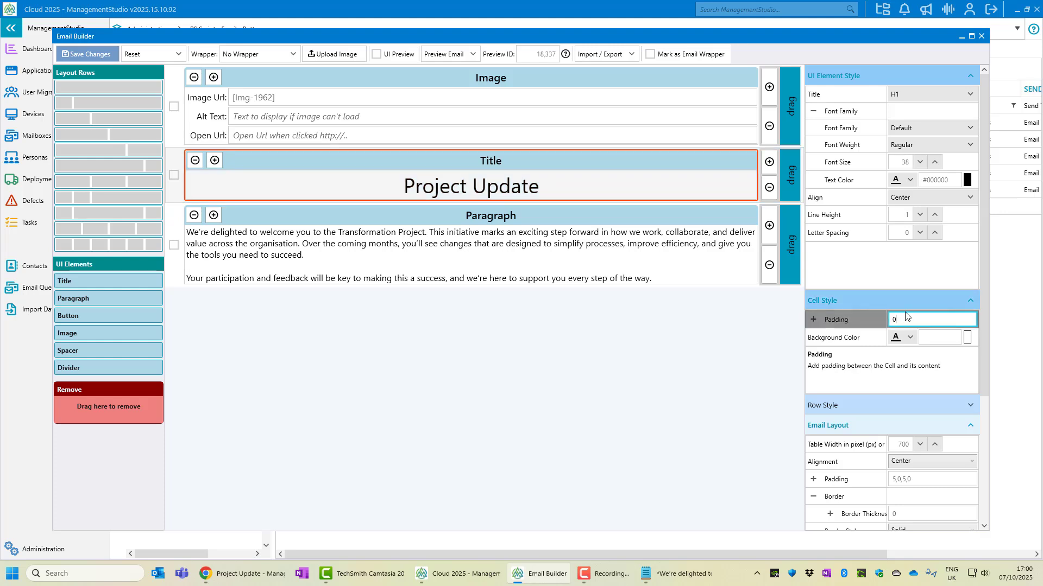
pyautogui.click(813, 320)
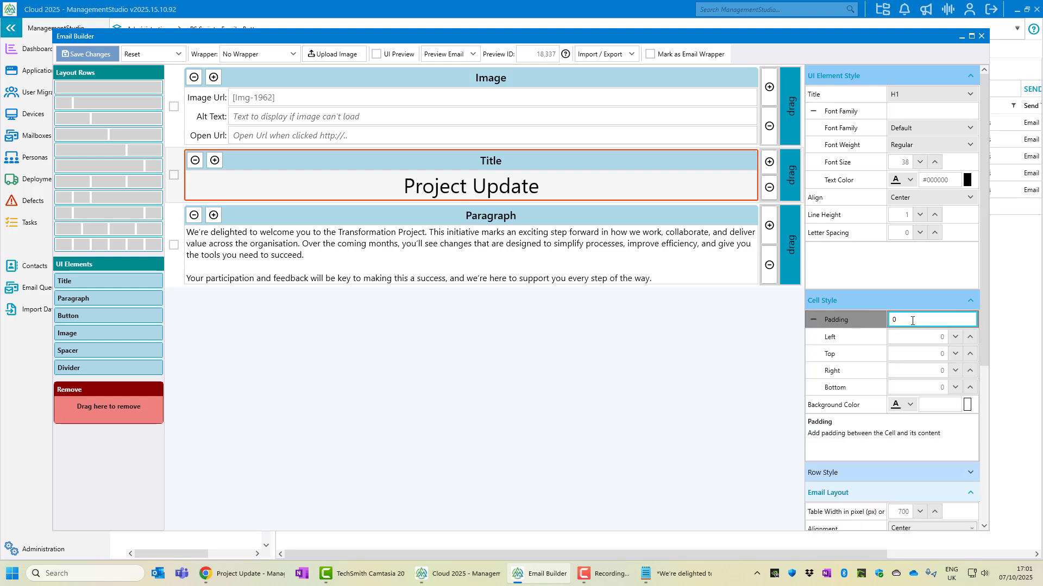
pyautogui.write('15')
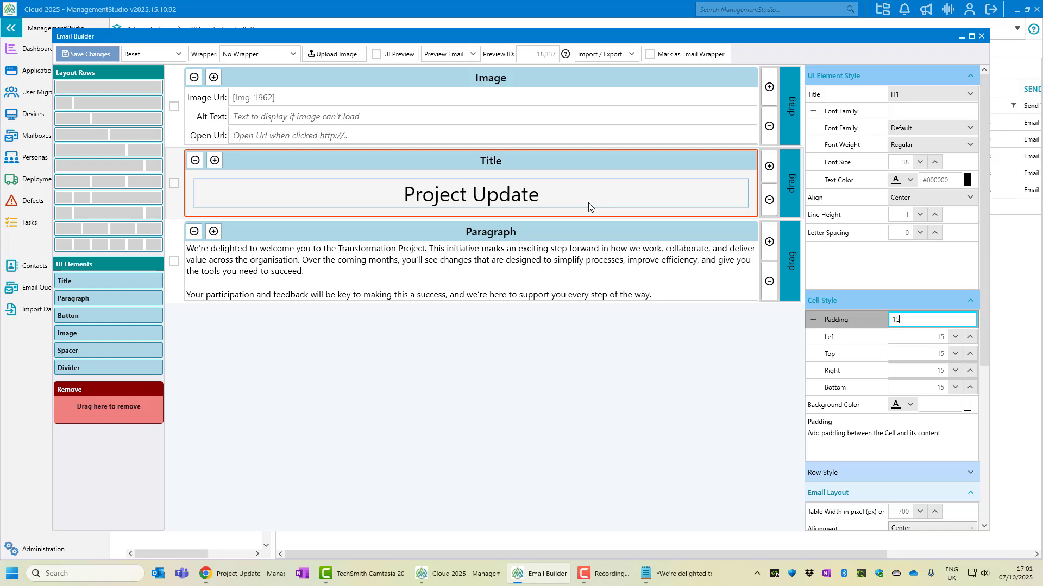
pyautogui.click(92, 53)
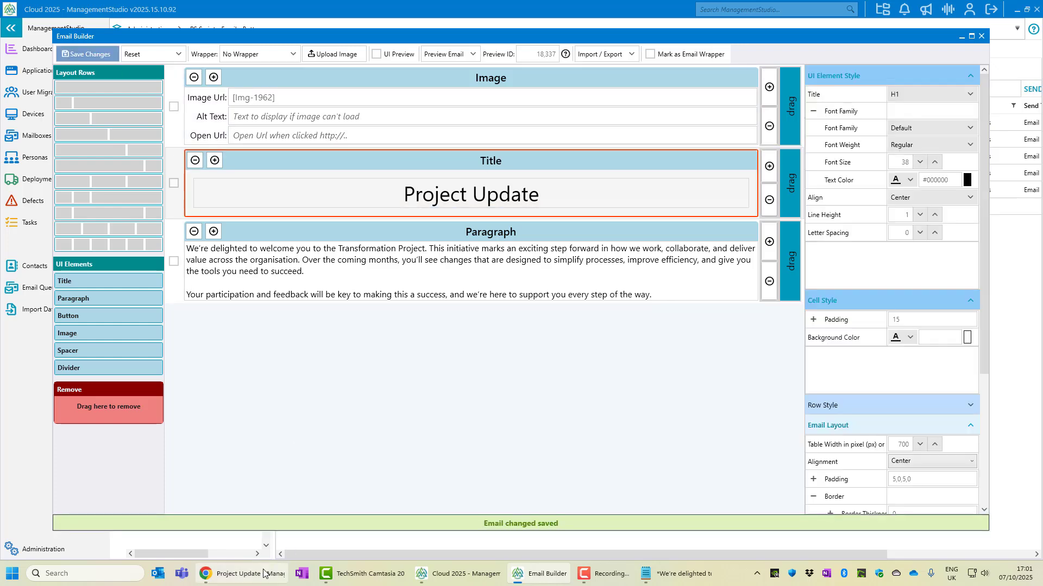
pyautogui.click(263, 574)
pyautogui.click(102, 35)
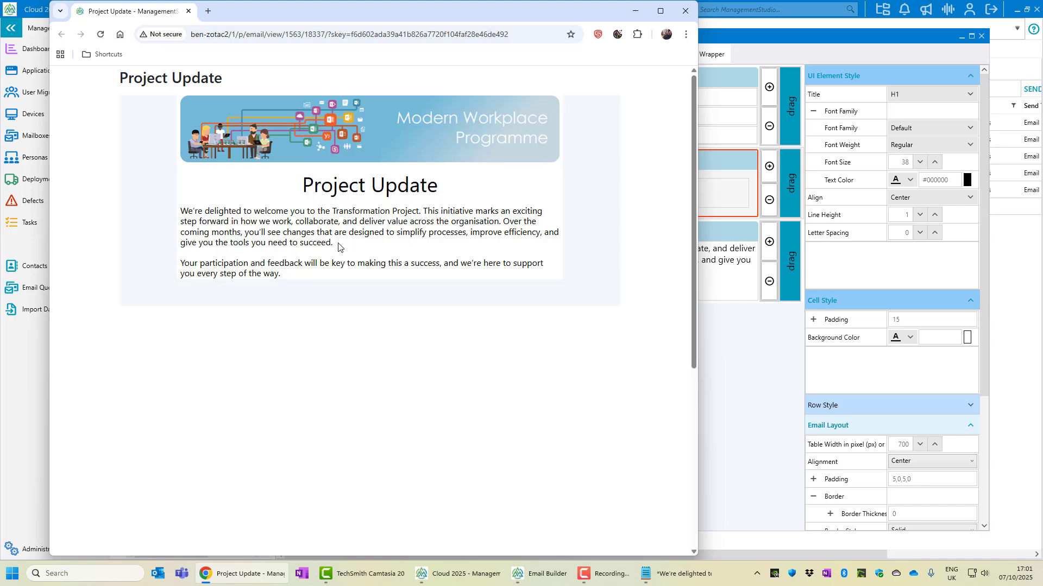
pyautogui.click(749, 364)
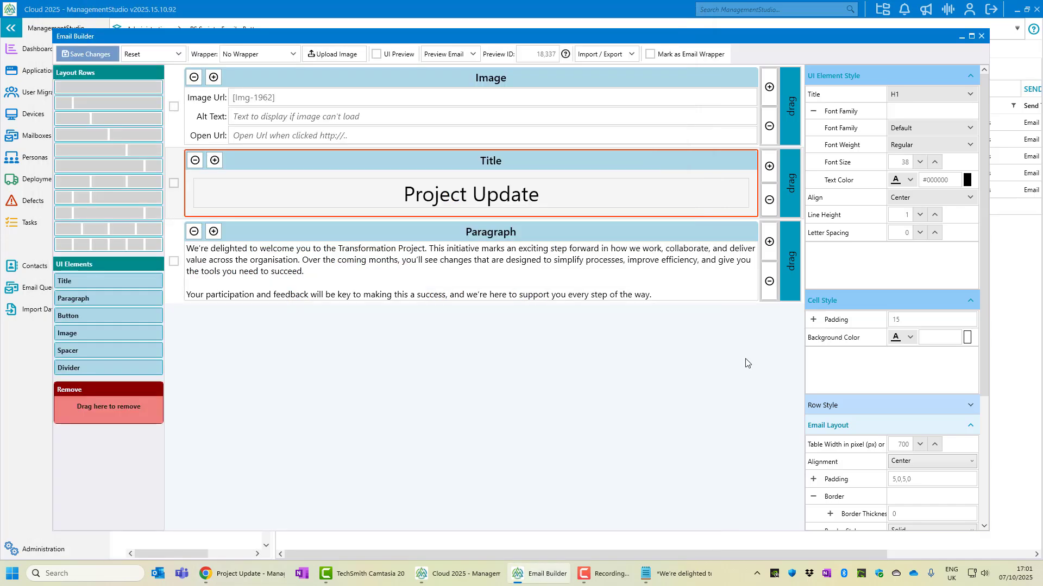
# Raise the welcome paragraph's line height to 2, save, and check the wider spacing in the preview
pyautogui.click(595, 236)
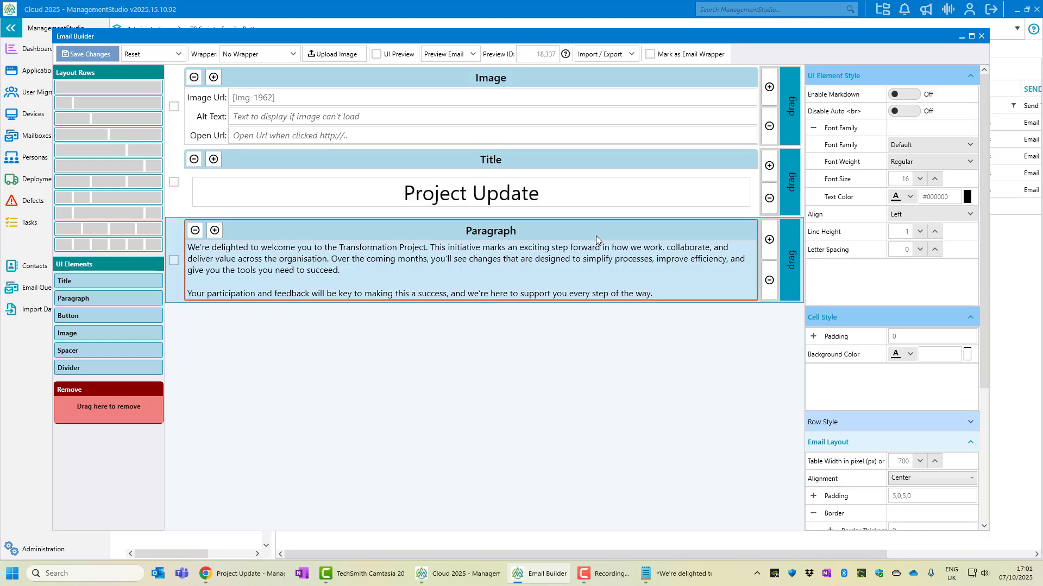
pyautogui.click(930, 236)
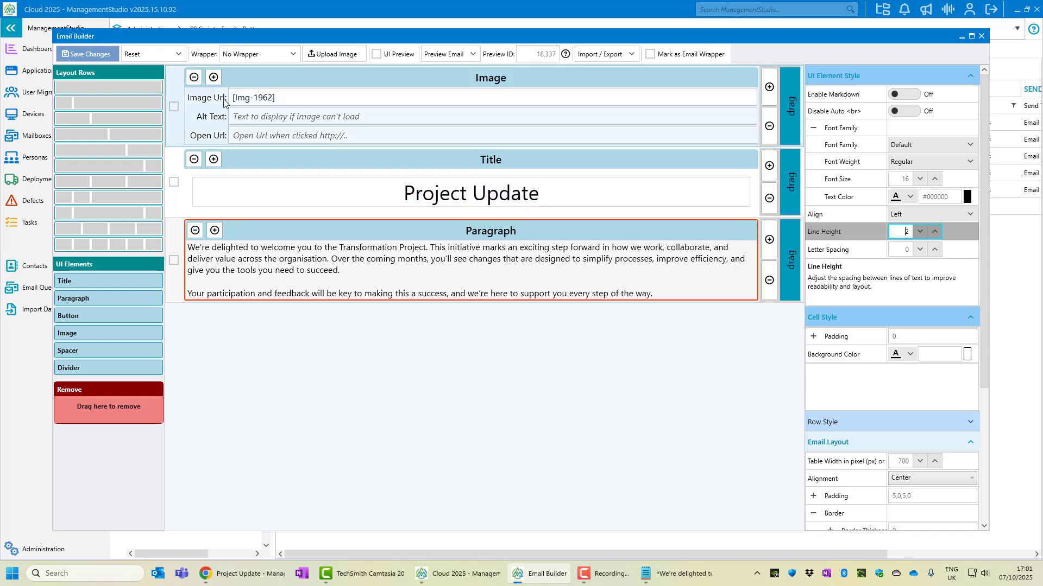
pyautogui.click(87, 54)
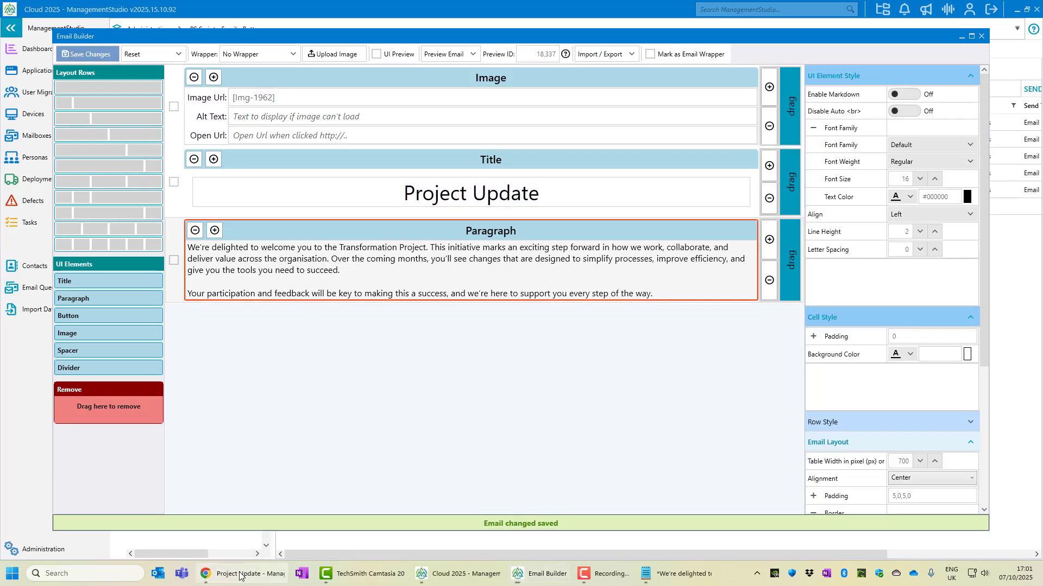
pyautogui.click(240, 577)
pyautogui.click(101, 36)
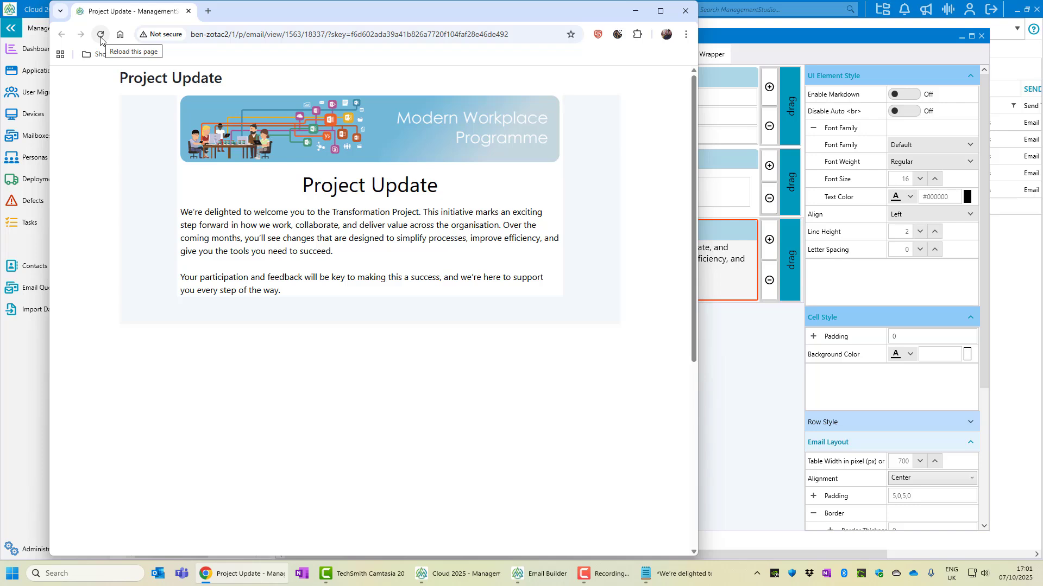
pyautogui.click(720, 406)
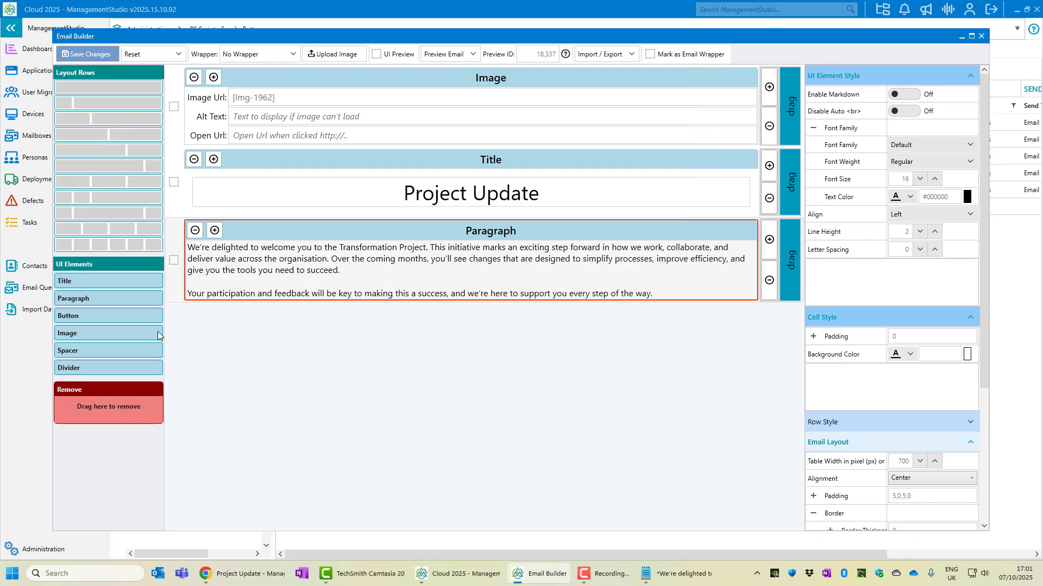
# Add a button block below the paragraph labelled 'View Project Dashboard'
pyautogui.moveTo(115, 319); pyautogui.dragTo(243, 327)
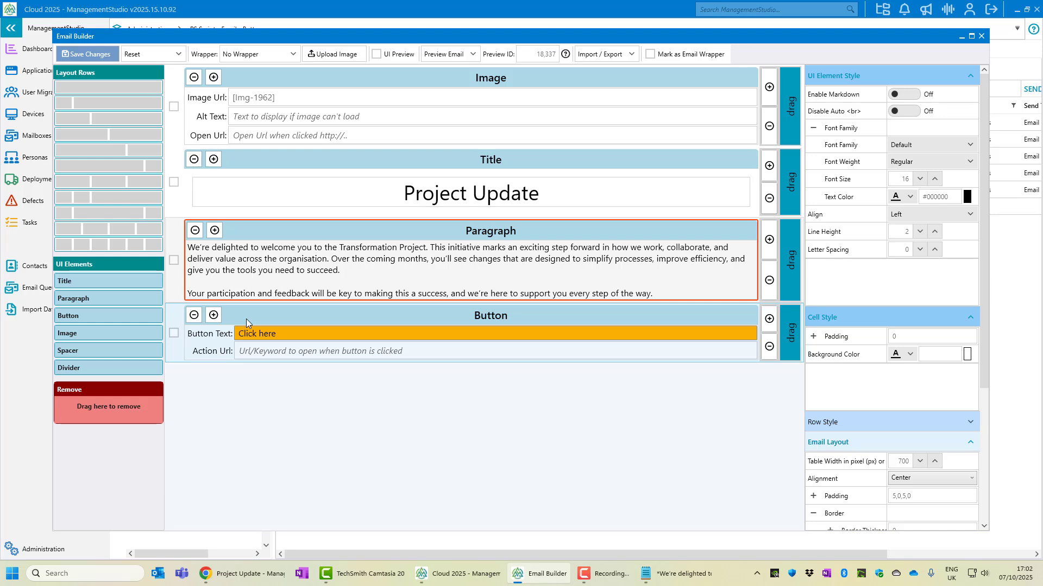
pyautogui.click(282, 335)
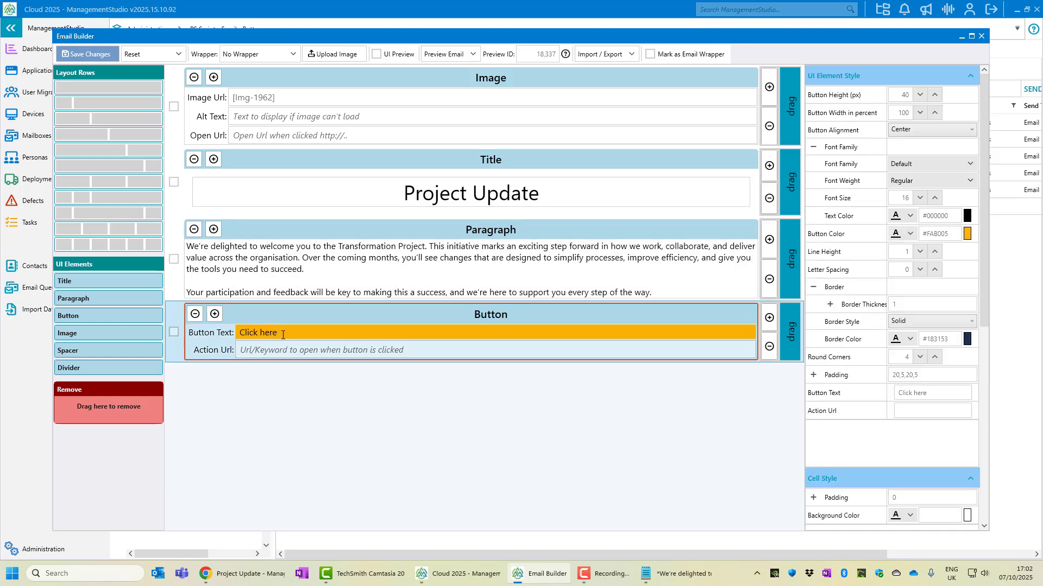
pyautogui.tripleClick(283, 335)
pyautogui.write('View Project Dashbo')
pyautogui.write('ard')
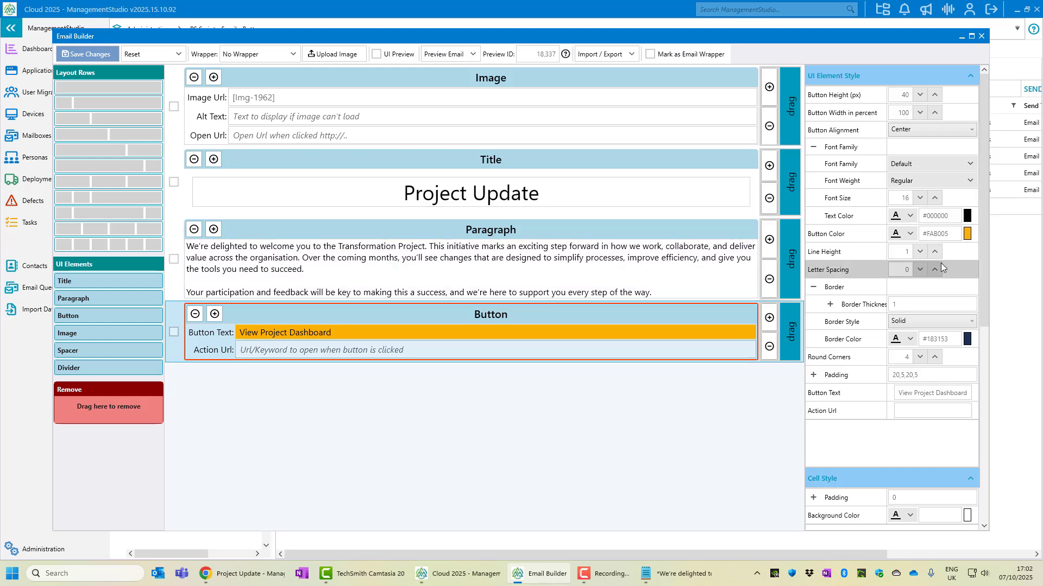
# Color the button light blue with dark aqua text and a dark aqua border
pyautogui.click(911, 233)
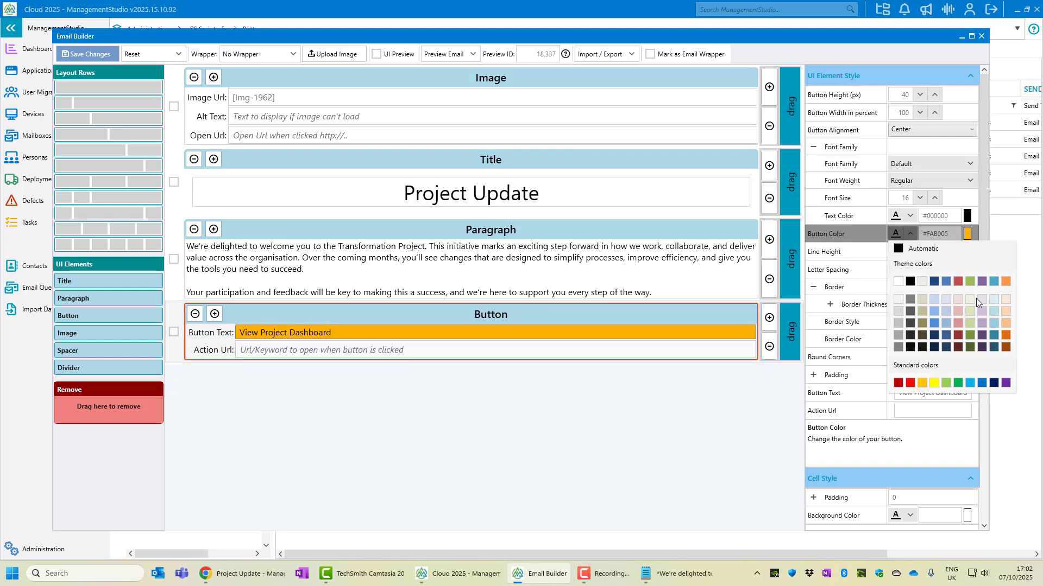
pyautogui.click(994, 324)
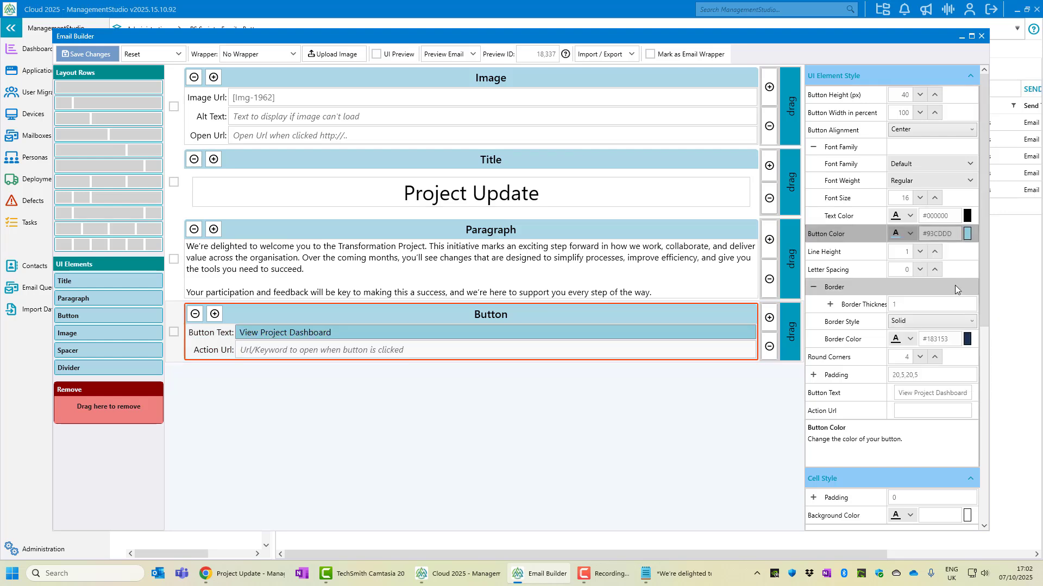
pyautogui.click(911, 216)
pyautogui.click(994, 329)
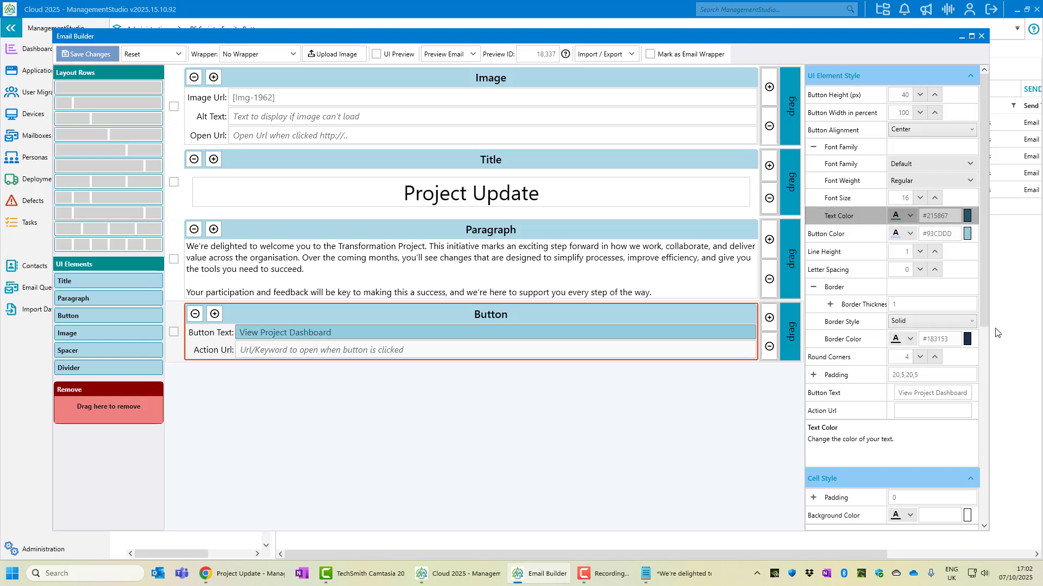
pyautogui.click(910, 338)
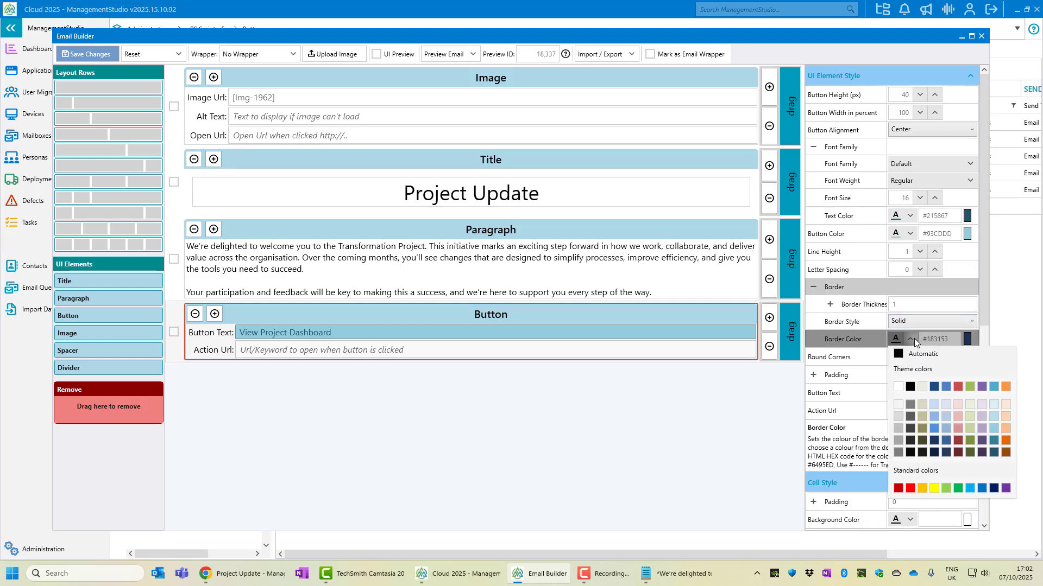
pyautogui.click(992, 440)
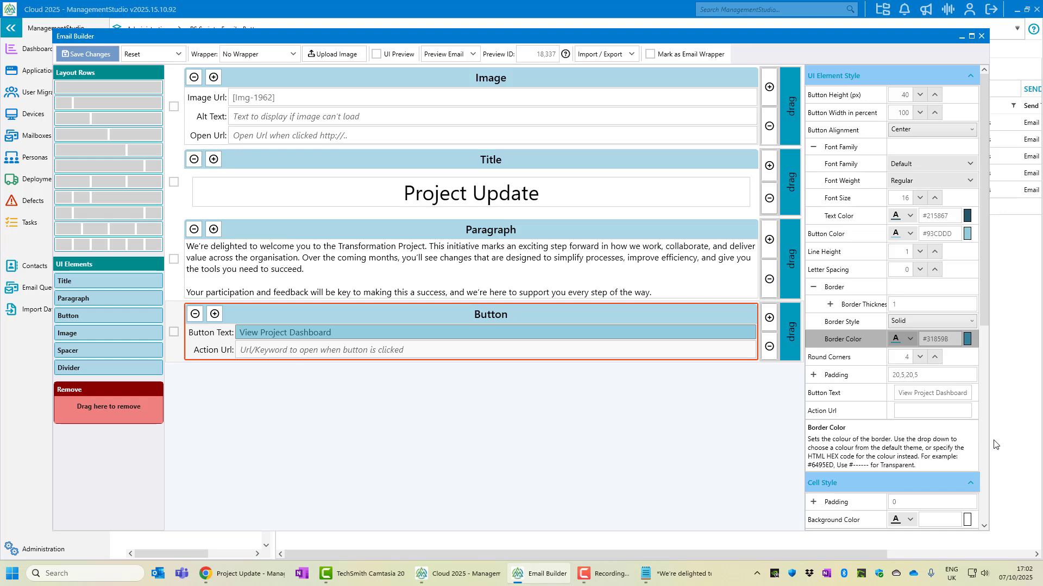
# Set the button width to 30 percent and save the template
pyautogui.click(903, 115)
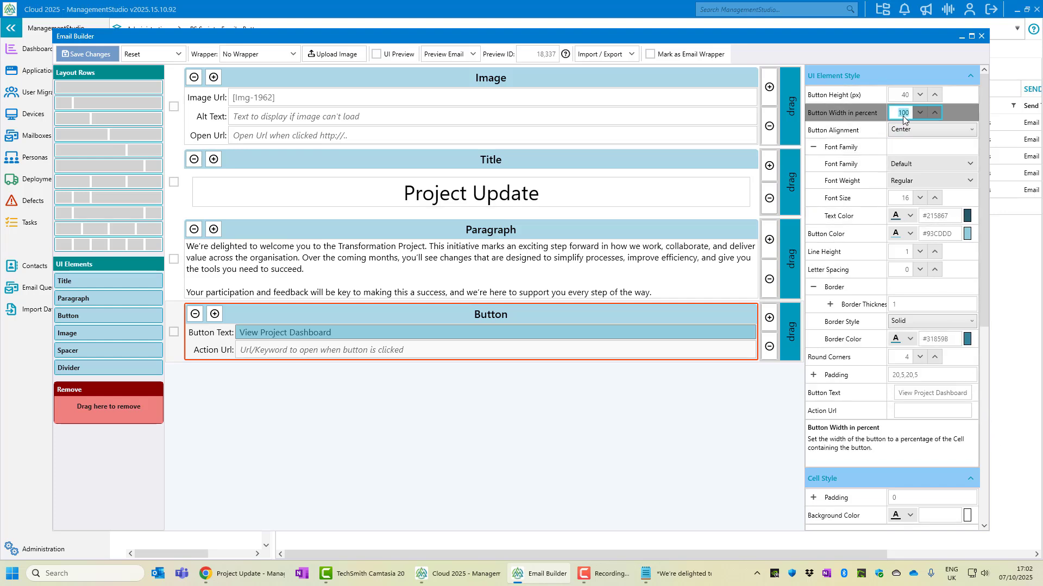
pyautogui.write('30')
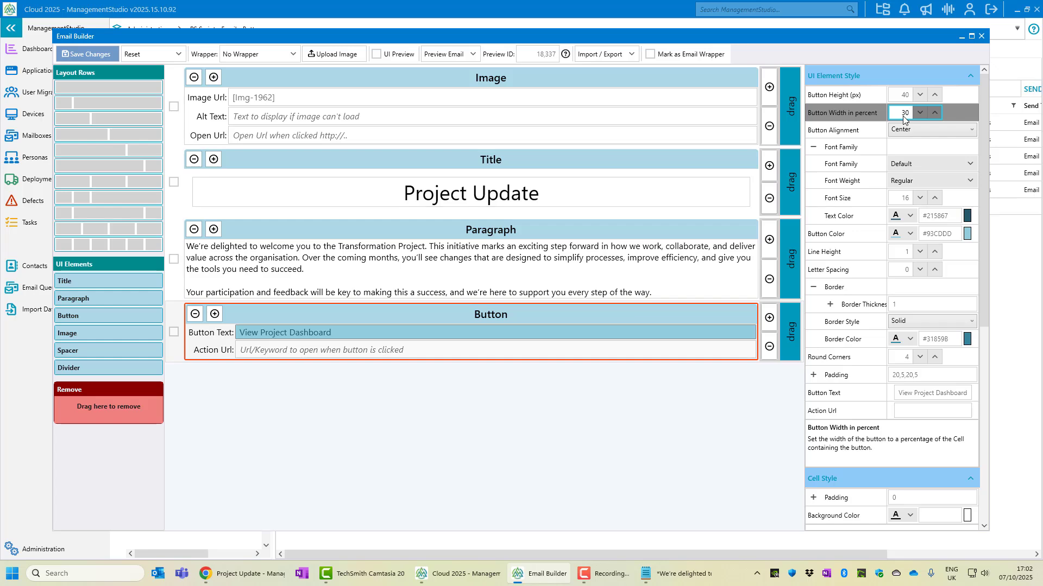
pyautogui.click(98, 53)
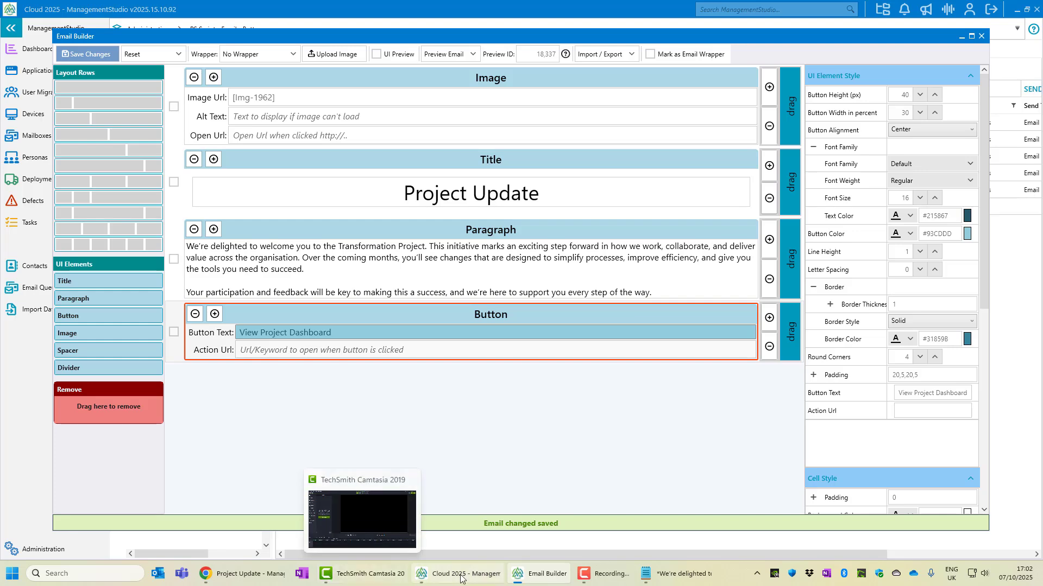
pyautogui.click(242, 573)
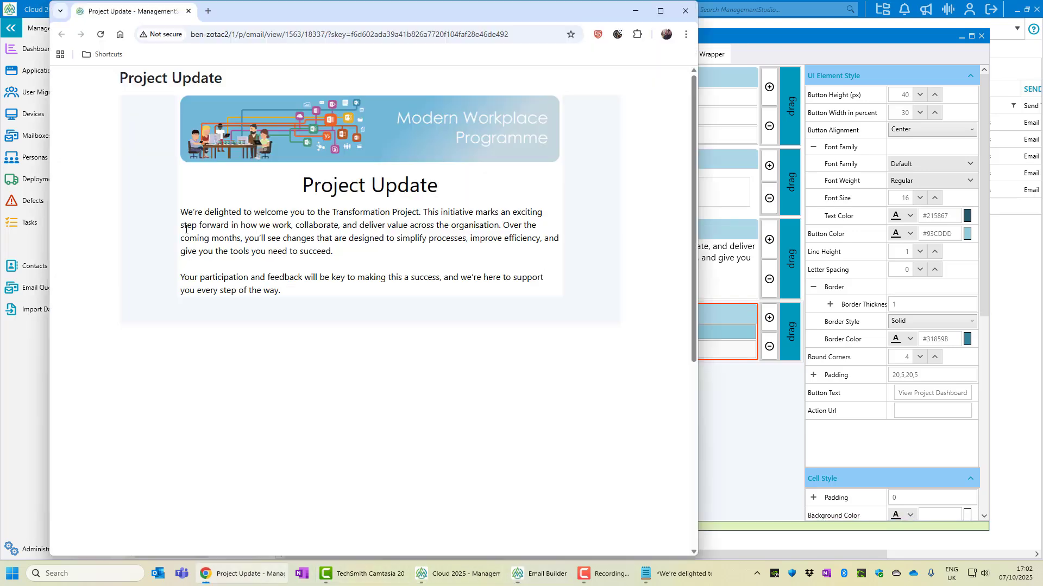
# Widen the button to 35 percent so its label fits on one line, confirming in the preview
pyautogui.click(100, 35)
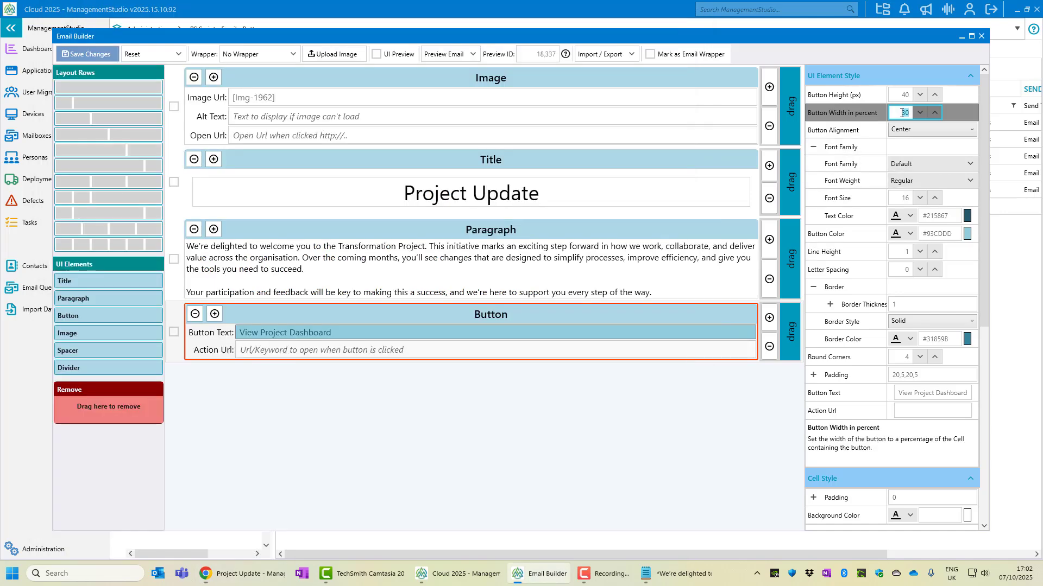
pyautogui.click(902, 113)
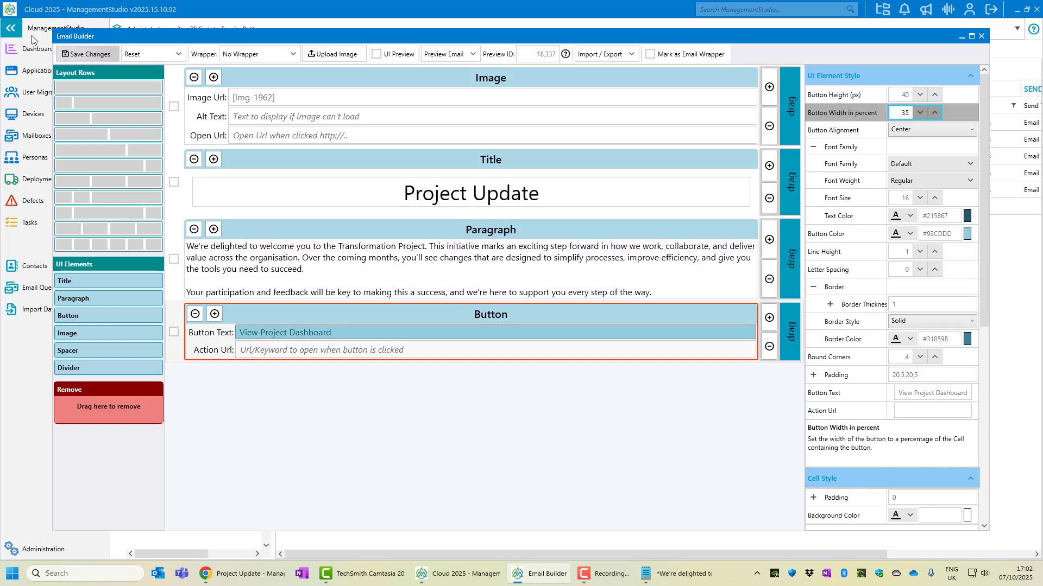
pyautogui.click(90, 55)
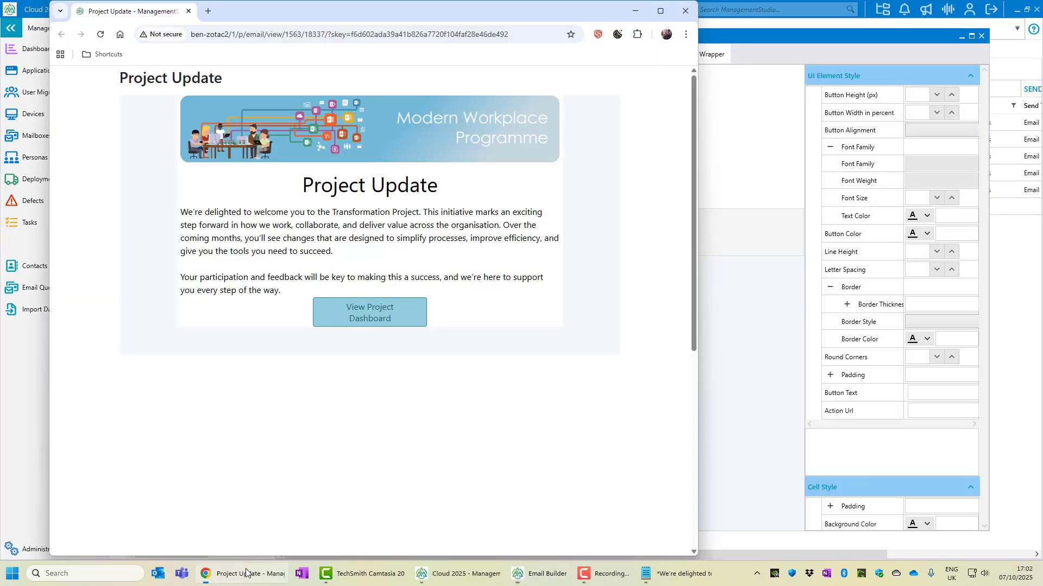
pyautogui.click(101, 35)
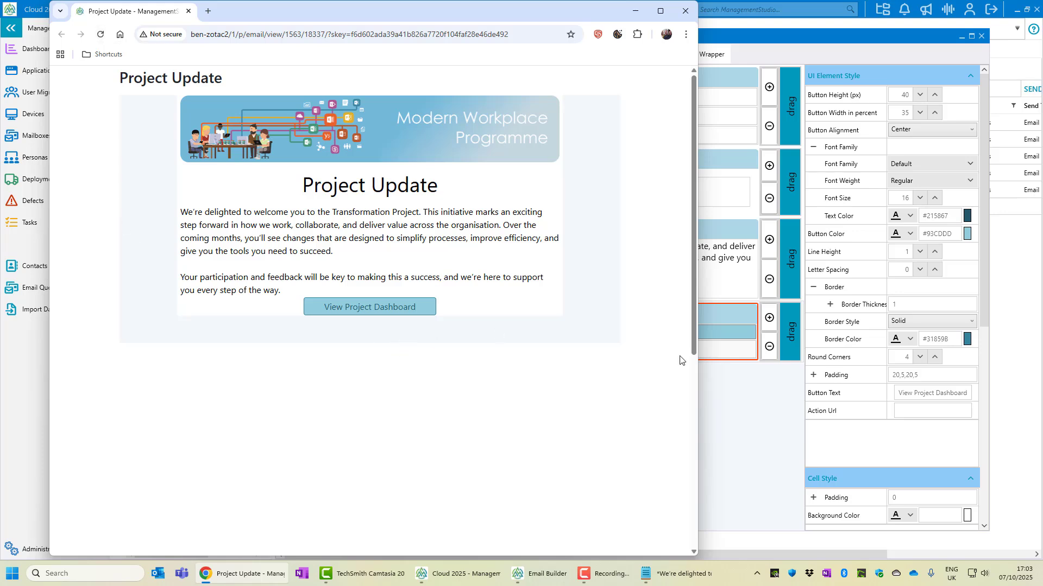
pyautogui.click(933, 305)
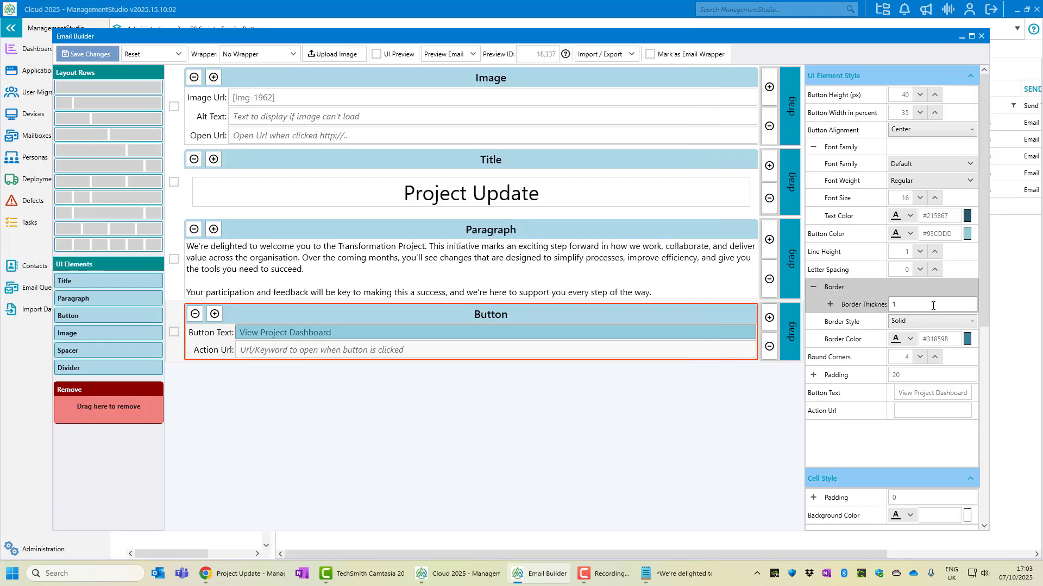
# Give the button's cell 15 padding, save, check the preview, and add a divider below it
pyautogui.click(904, 497)
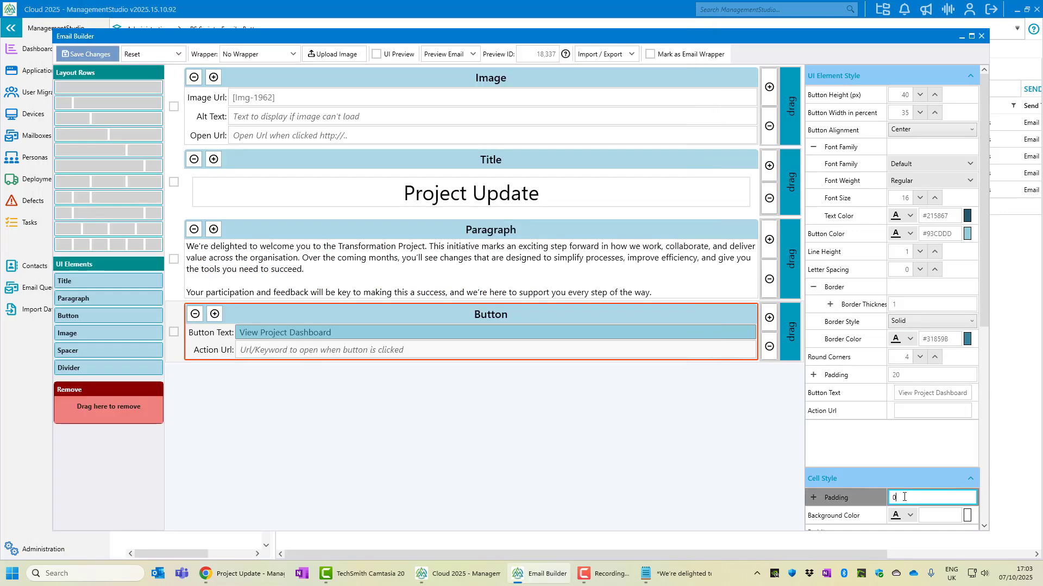
pyautogui.press('BackSpace')
pyautogui.write('15')
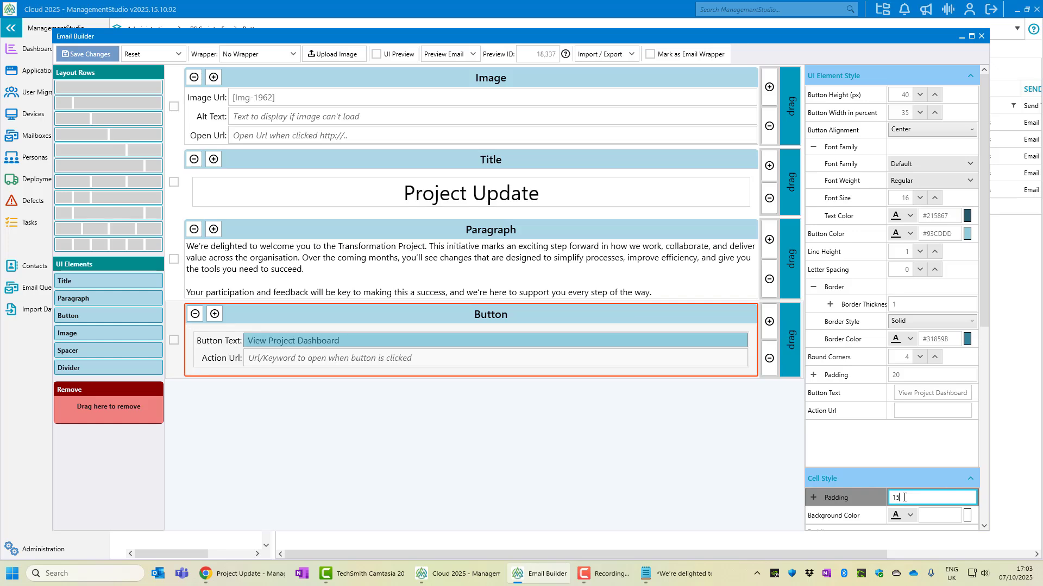
pyautogui.click(73, 54)
pyautogui.hotkey('alt', 'Tab')
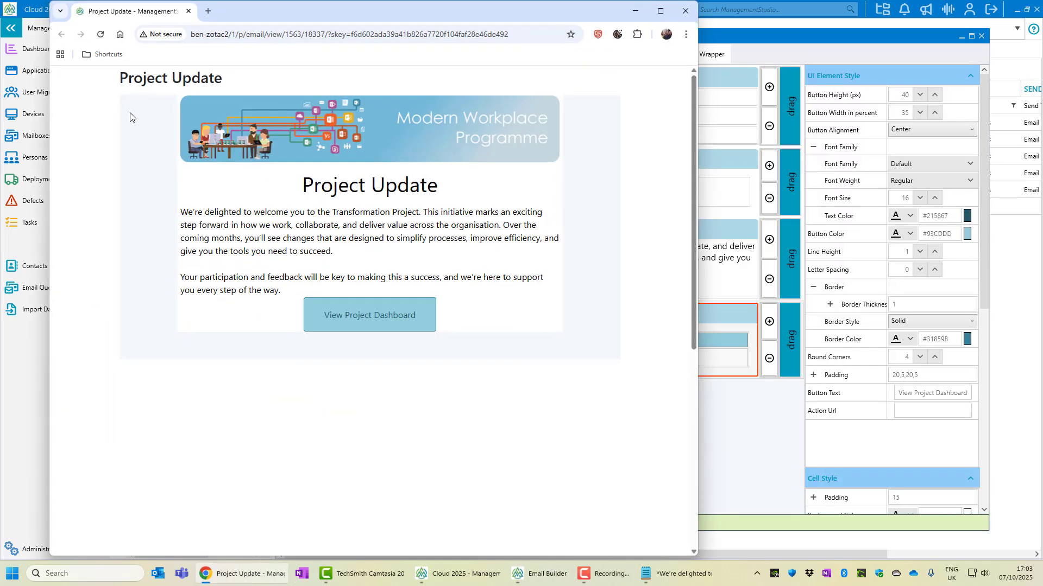
pyautogui.click(99, 35)
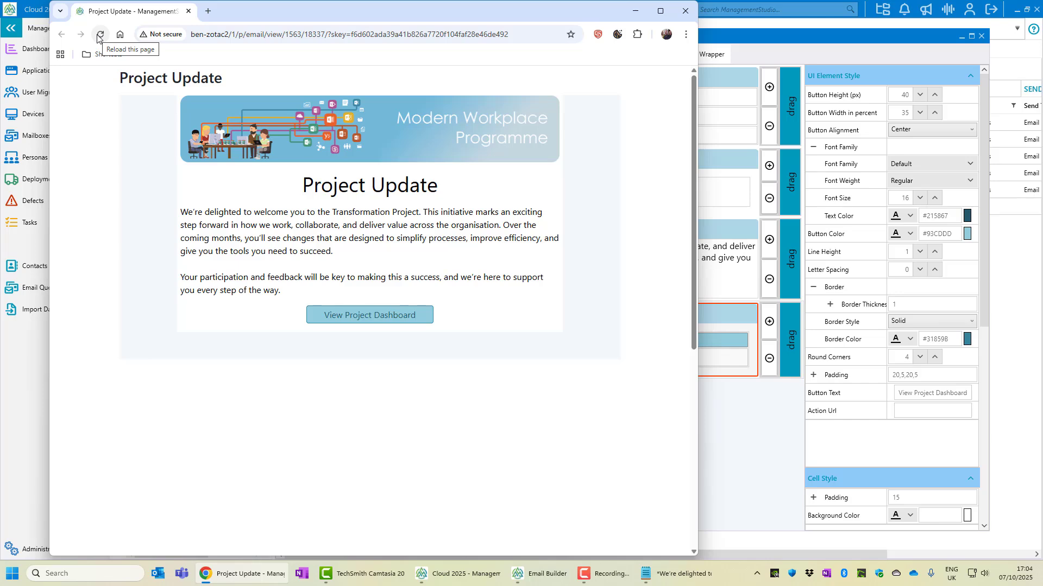
pyautogui.click(802, 43)
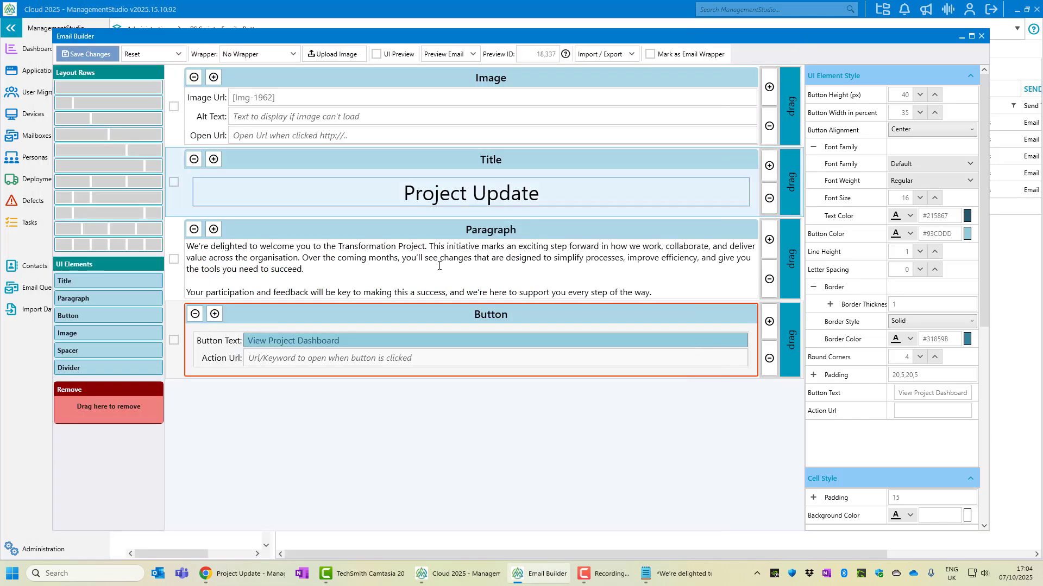
pyautogui.moveTo(67, 370); pyautogui.dragTo(237, 400)
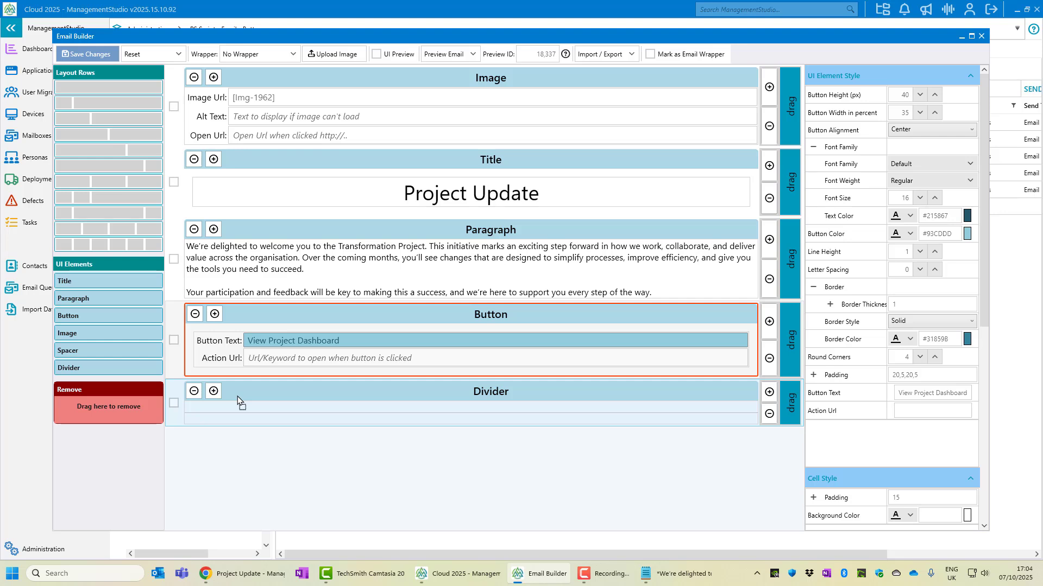
# Add a paragraph below the divider containing 'Please contact the project team with any queries:' copied from Notepad
pyautogui.moveTo(126, 299); pyautogui.dragTo(241, 437)
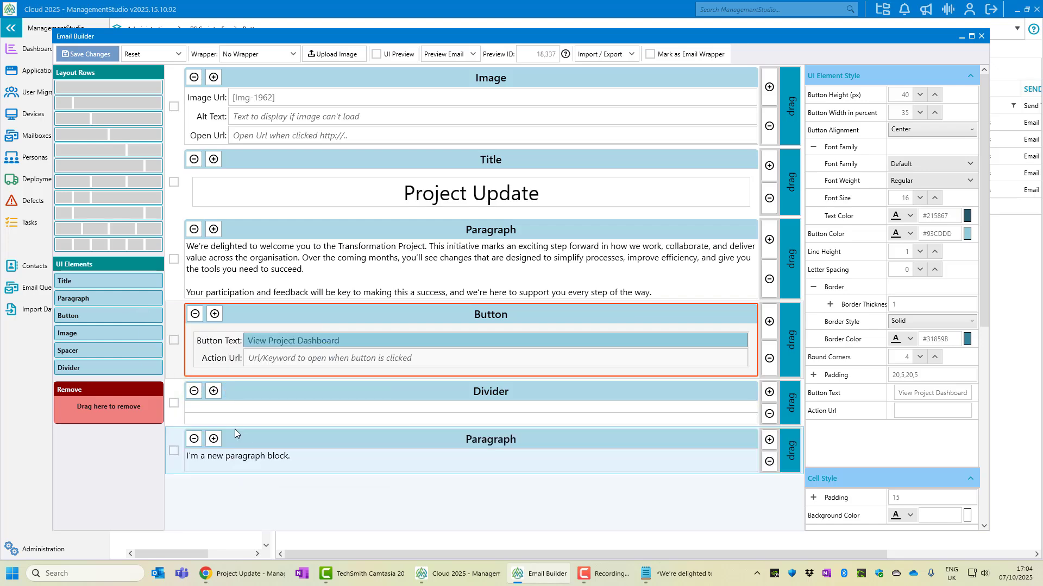
pyautogui.click(669, 579)
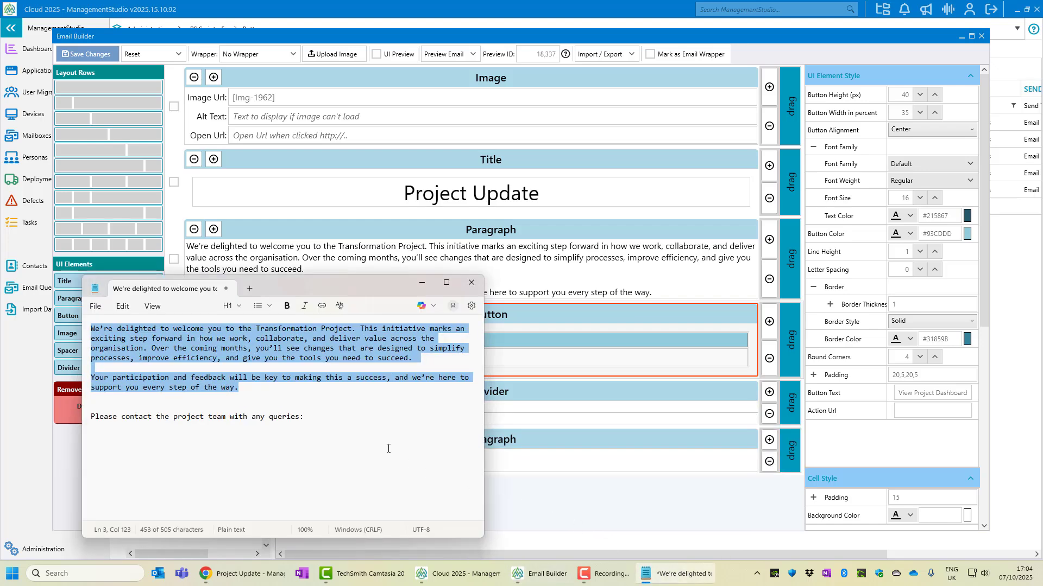
pyautogui.click(343, 416)
pyautogui.tripleClick(343, 416)
pyautogui.hotkey('ctrl', 'c')
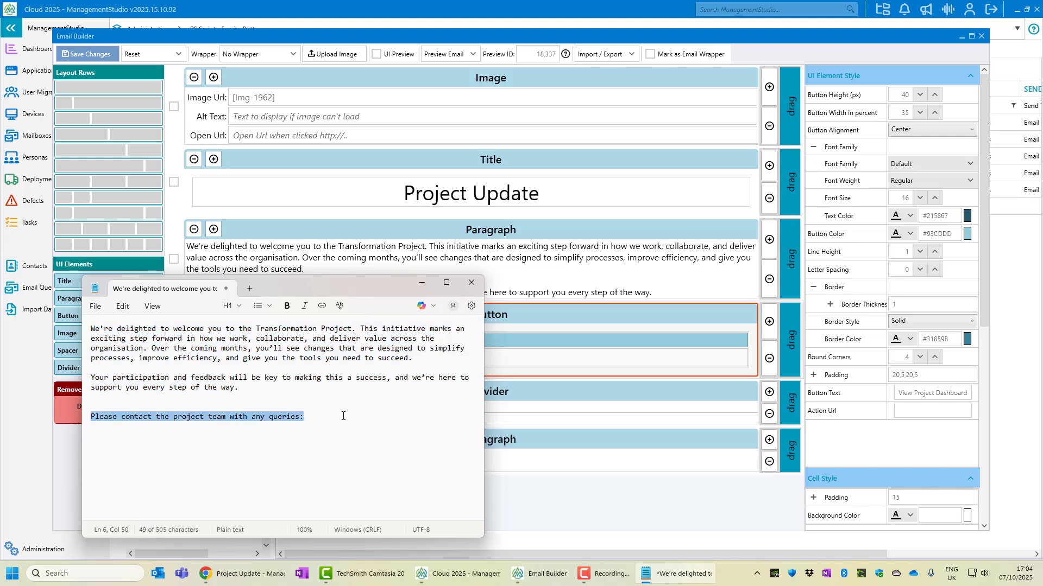
pyautogui.click(567, 462)
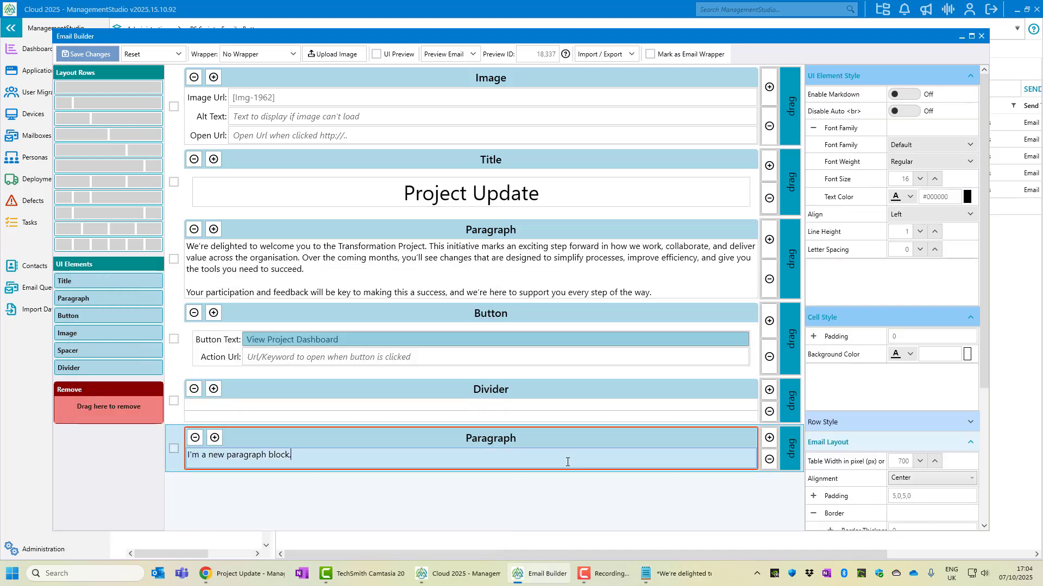
pyautogui.hotkey('ctrl', 'a')
pyautogui.hotkey('ctrl', 'v')
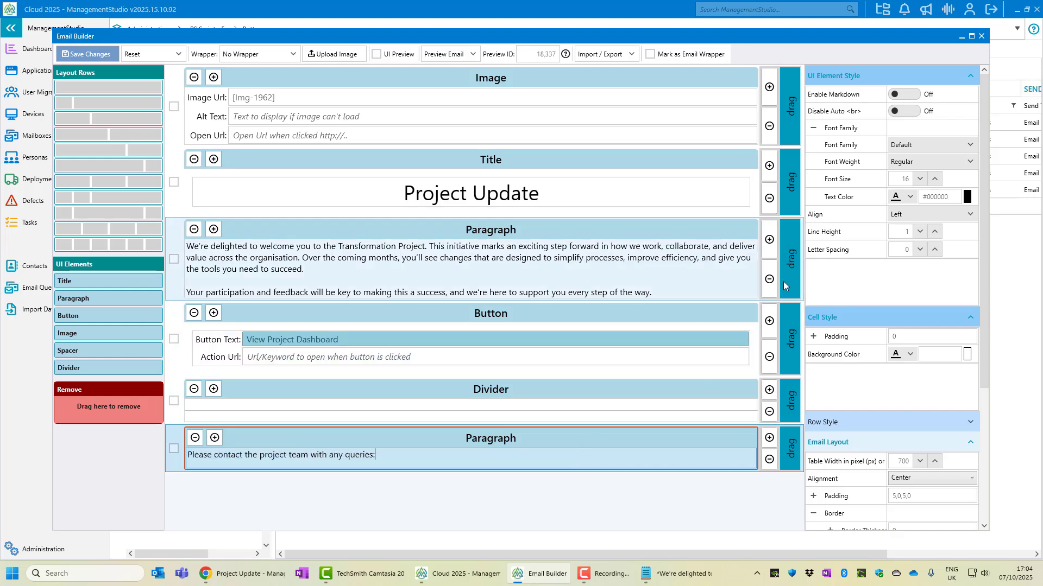
# Make the footer paragraph text dark teal and centre it
pyautogui.click(909, 197)
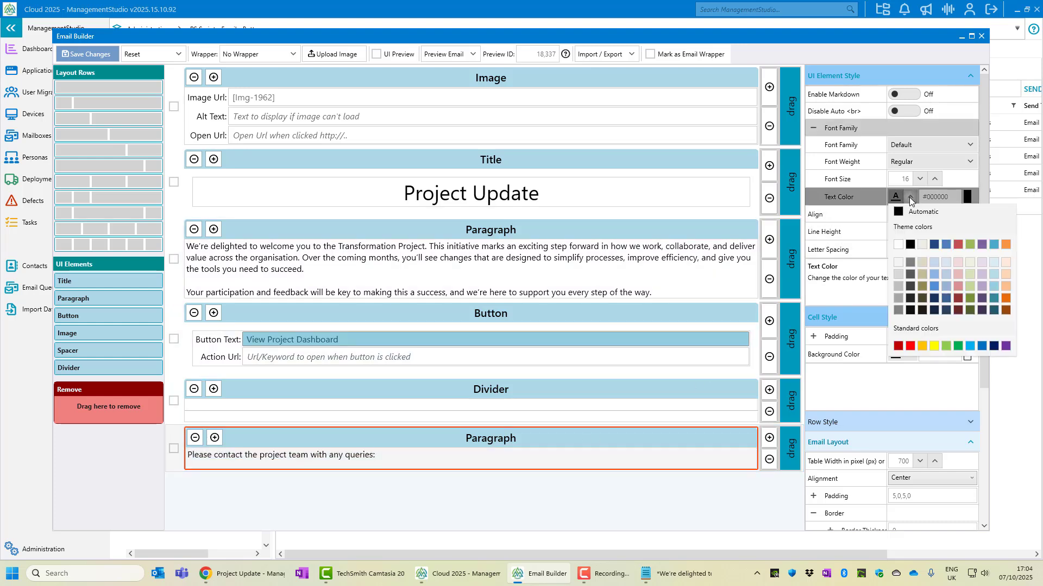
pyautogui.click(994, 310)
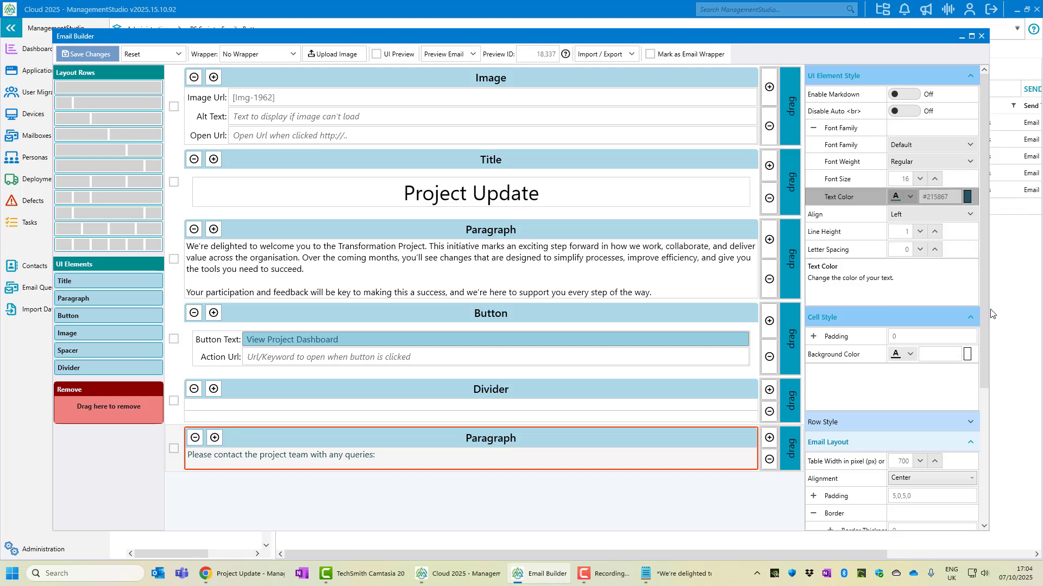
pyautogui.click(918, 215)
pyautogui.click(914, 261)
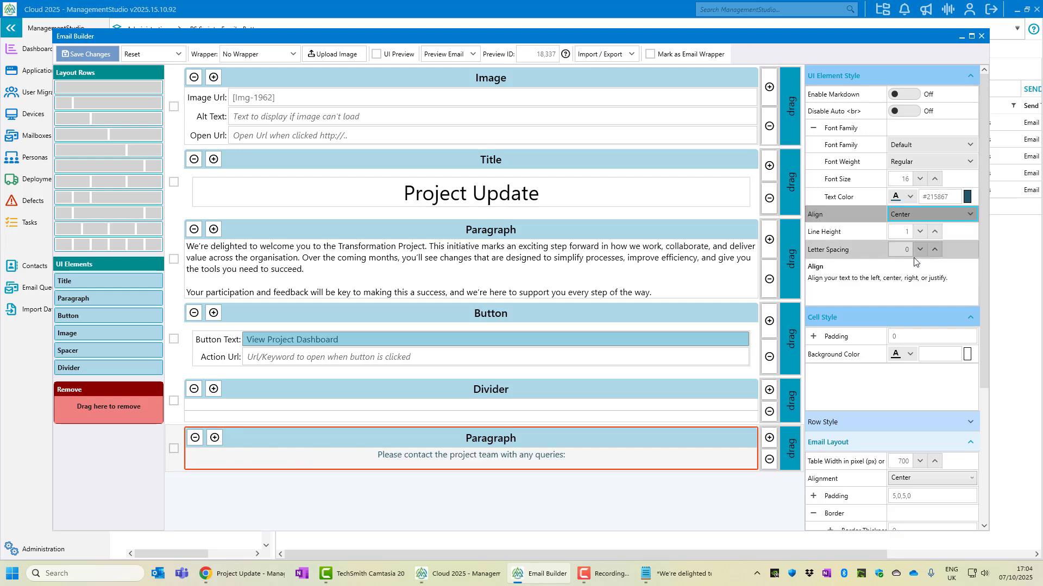
# Italicise the footer sentence, set its font size to 12, and append the team's e-mail address
pyautogui.moveTo(567, 455); pyautogui.dragTo(375, 458)
pyautogui.rightClick(420, 456)
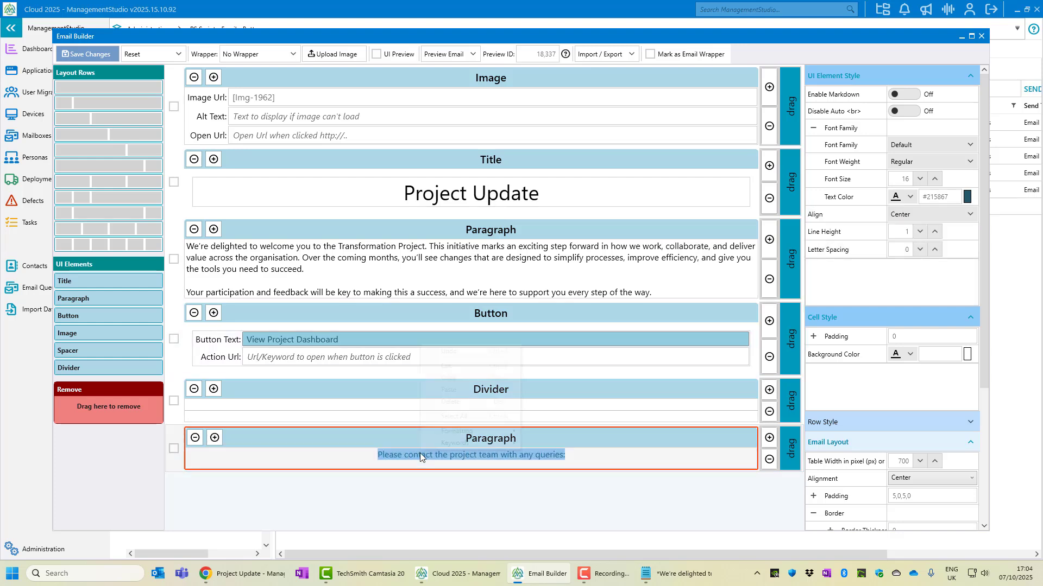
pyautogui.moveTo(487, 433)
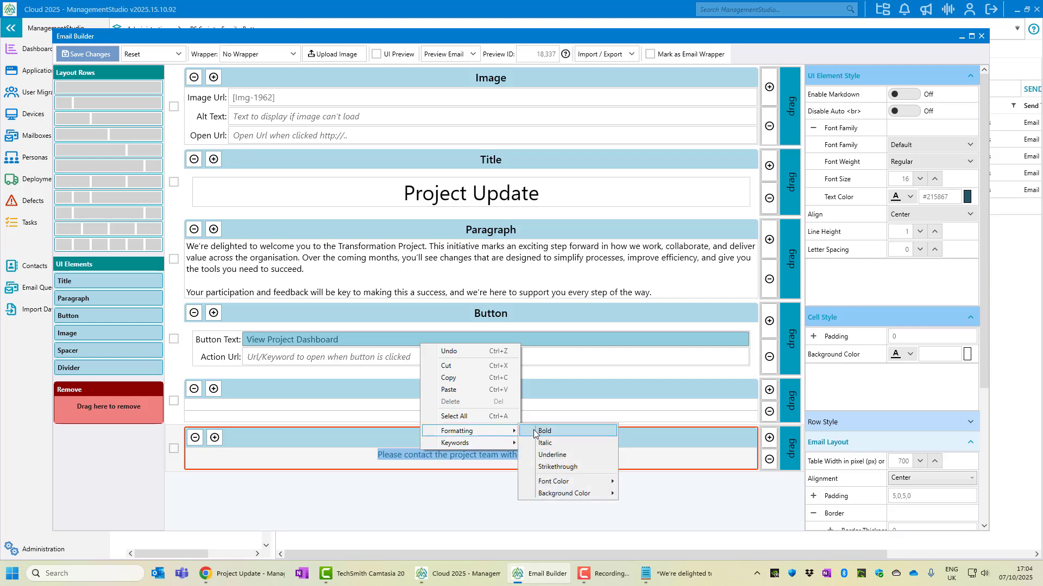
pyautogui.click(545, 442)
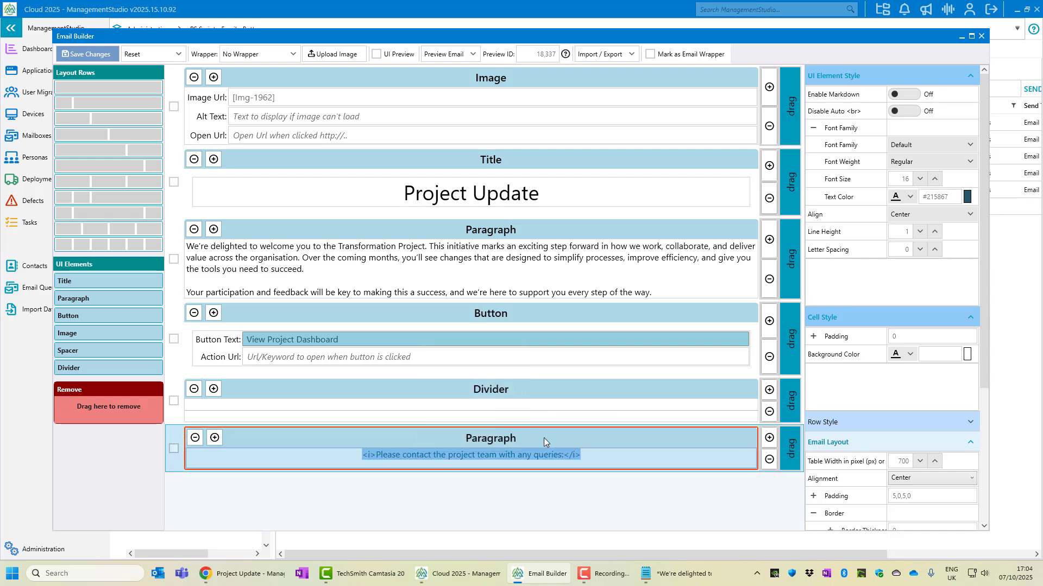
pyautogui.click(920, 179)
pyautogui.click(919, 179)
pyautogui.click(919, 179)
pyautogui.click(919, 179)
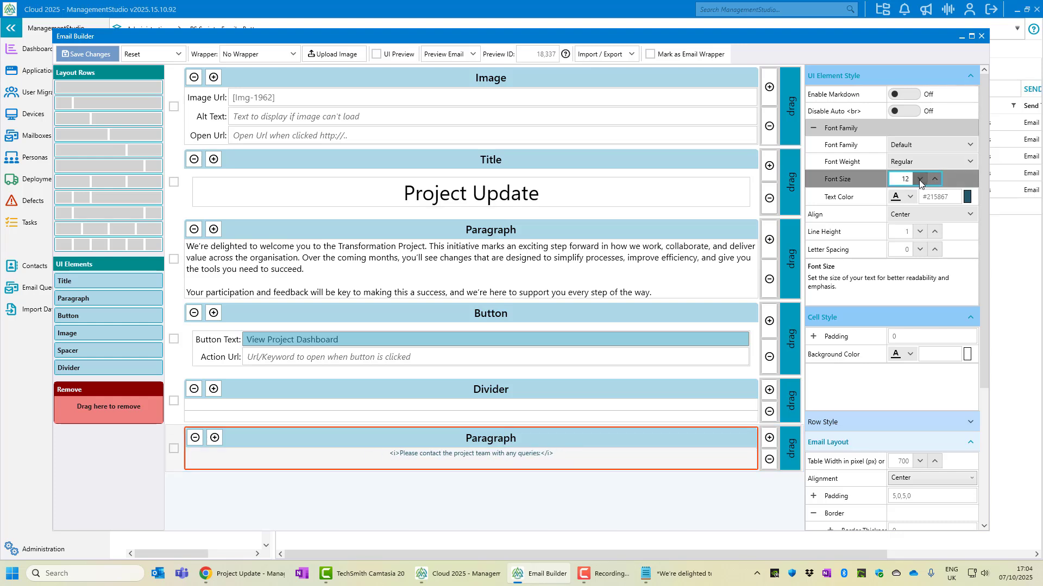
pyautogui.click(593, 455)
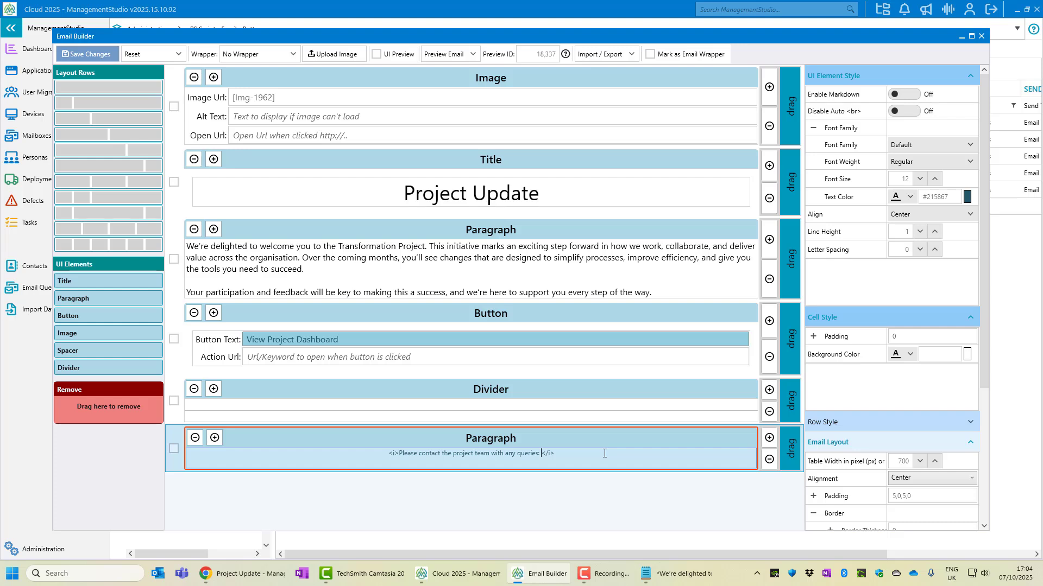
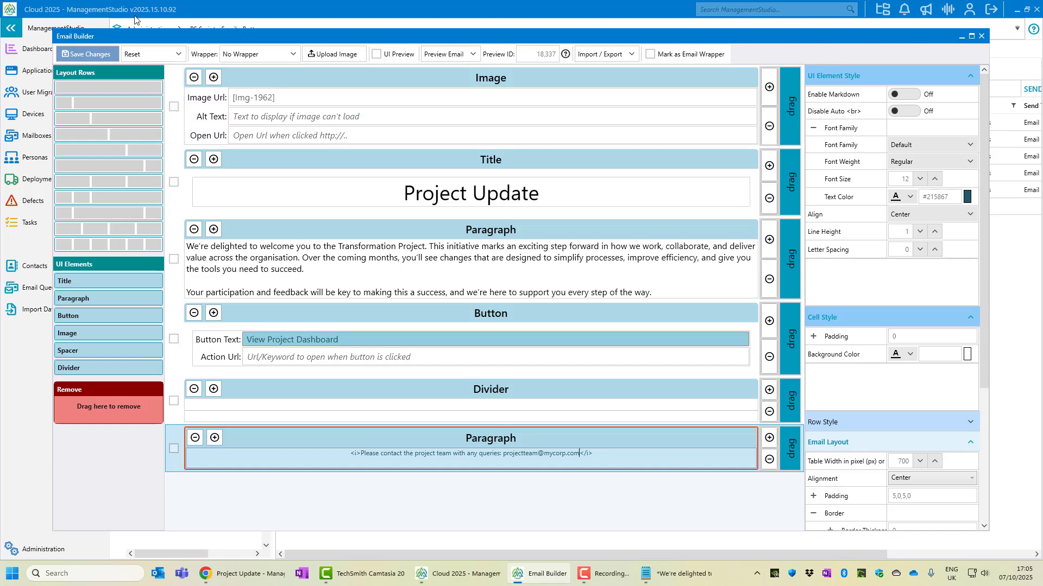
# Save the email and reload the preview to view the new footer
pyautogui.click(66, 54)
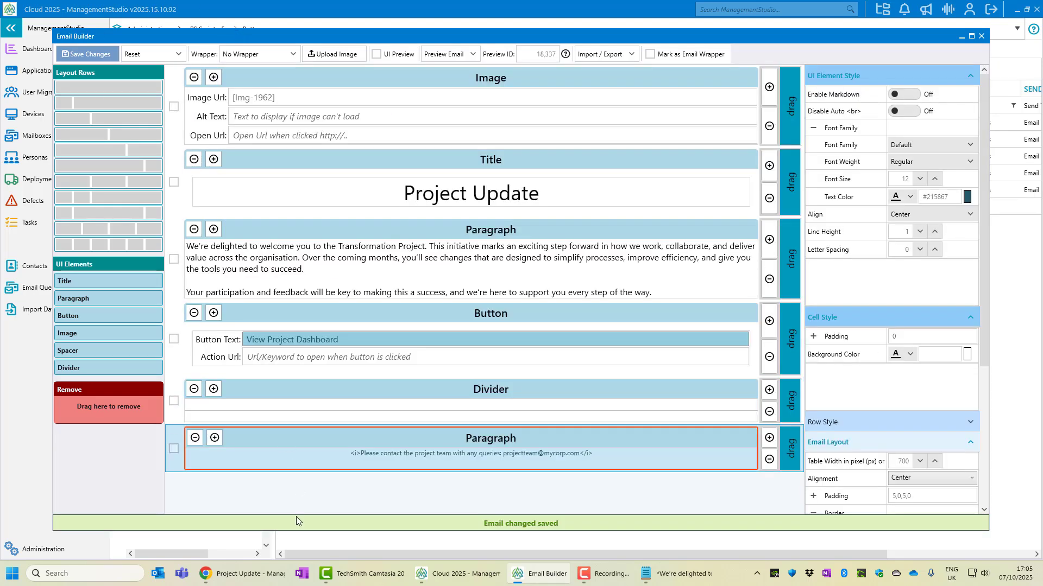
pyautogui.click(245, 574)
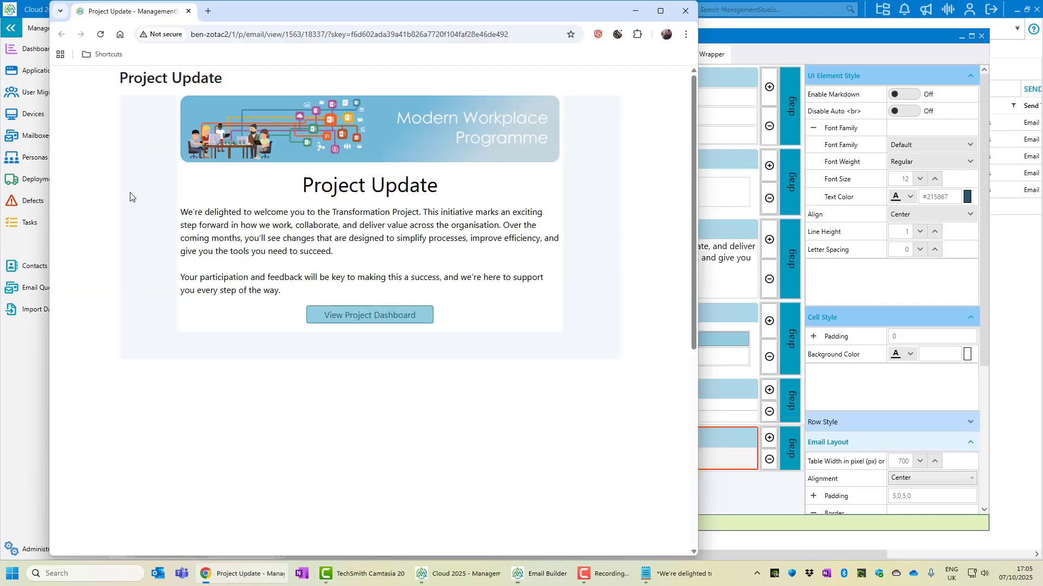
pyautogui.click(100, 34)
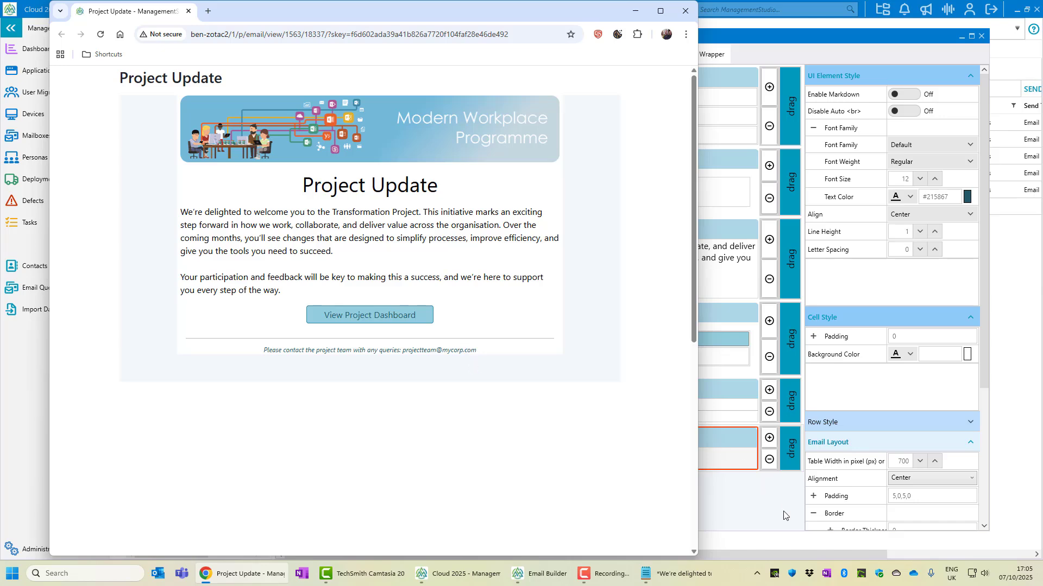
pyautogui.click(728, 459)
# Wrap the footer address in angle brackets, enable Markdown, save, and confirm the link renders in the preview
pyautogui.click(503, 454)
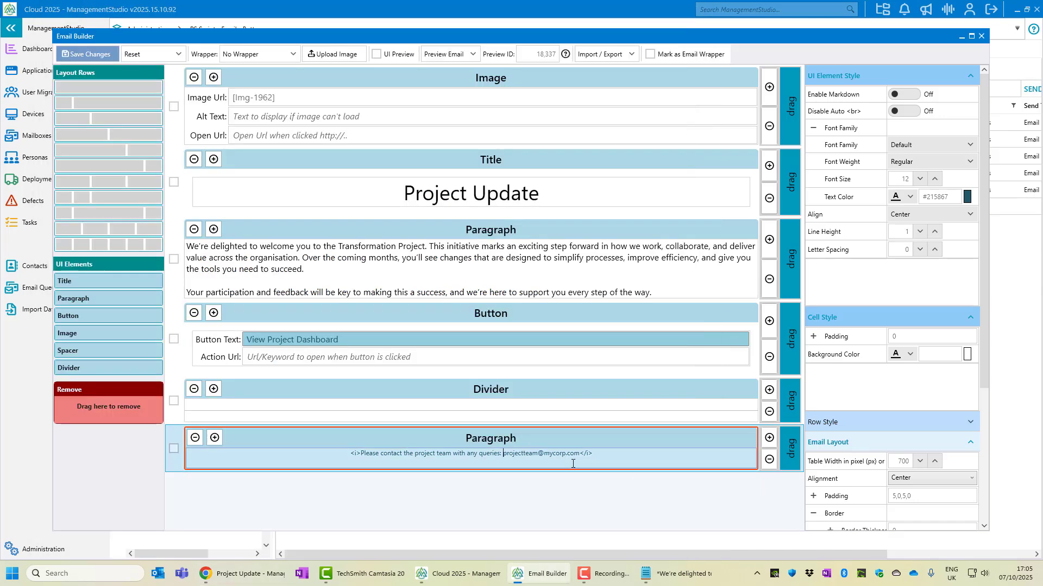
pyautogui.write('<')
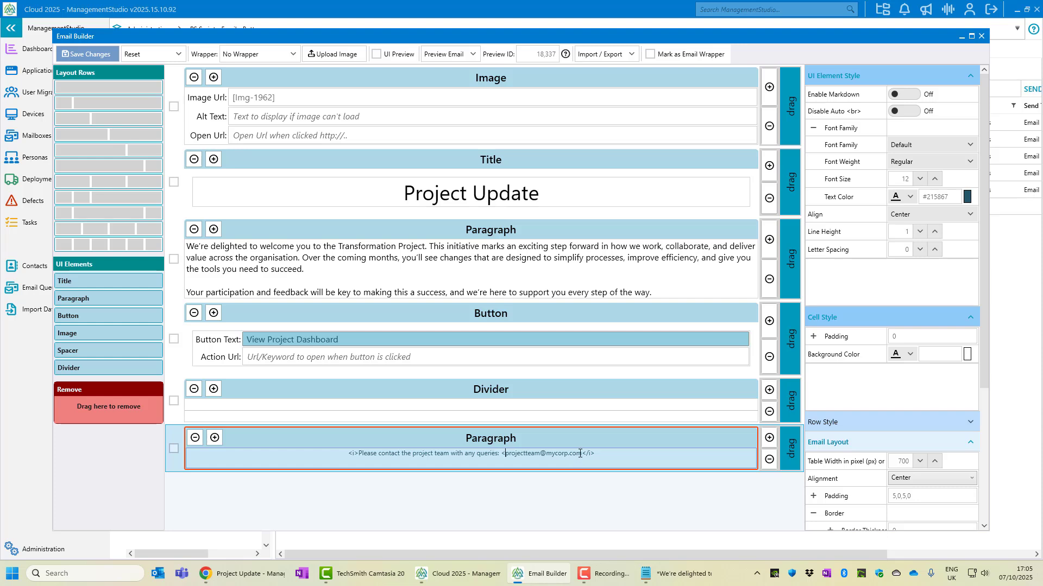
pyautogui.click(580, 453)
pyautogui.write('>')
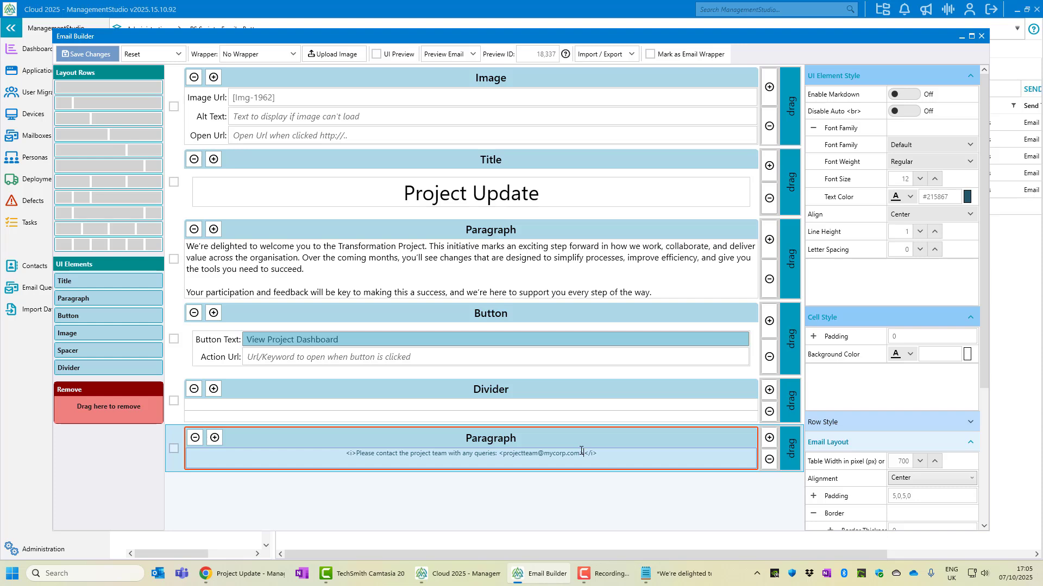
pyautogui.click(907, 101)
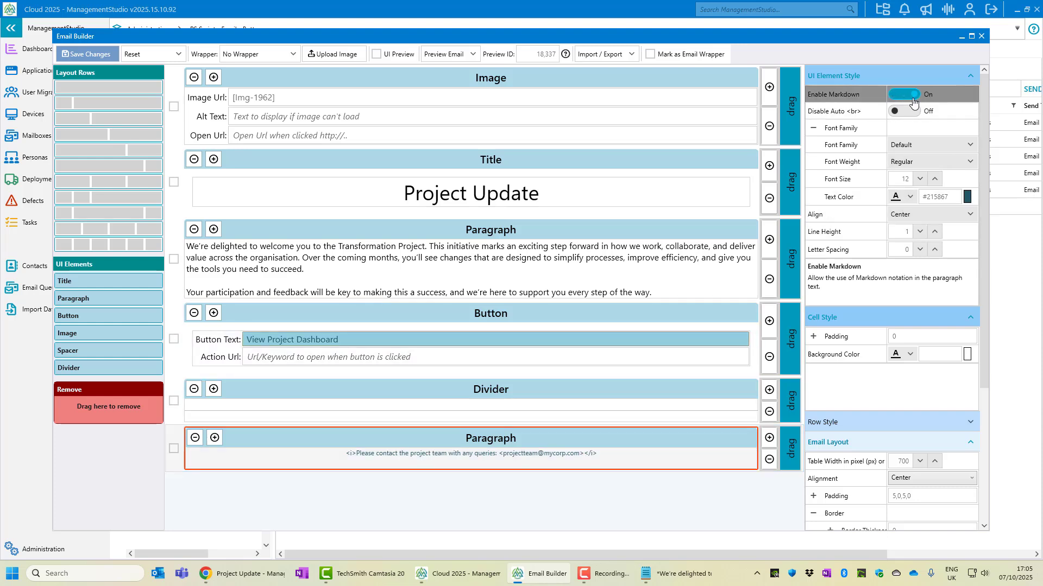
pyautogui.click(82, 54)
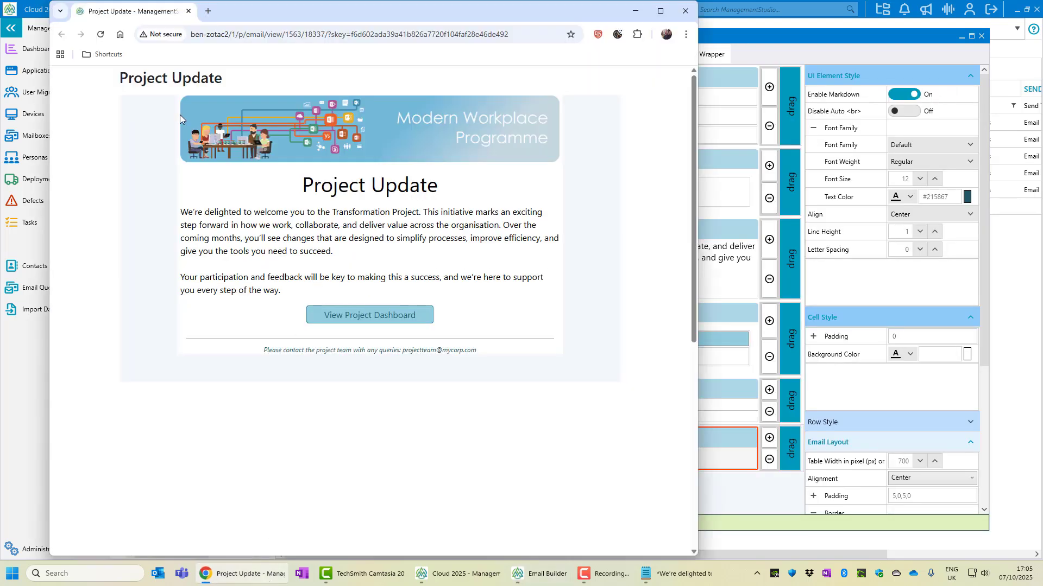
pyautogui.click(101, 35)
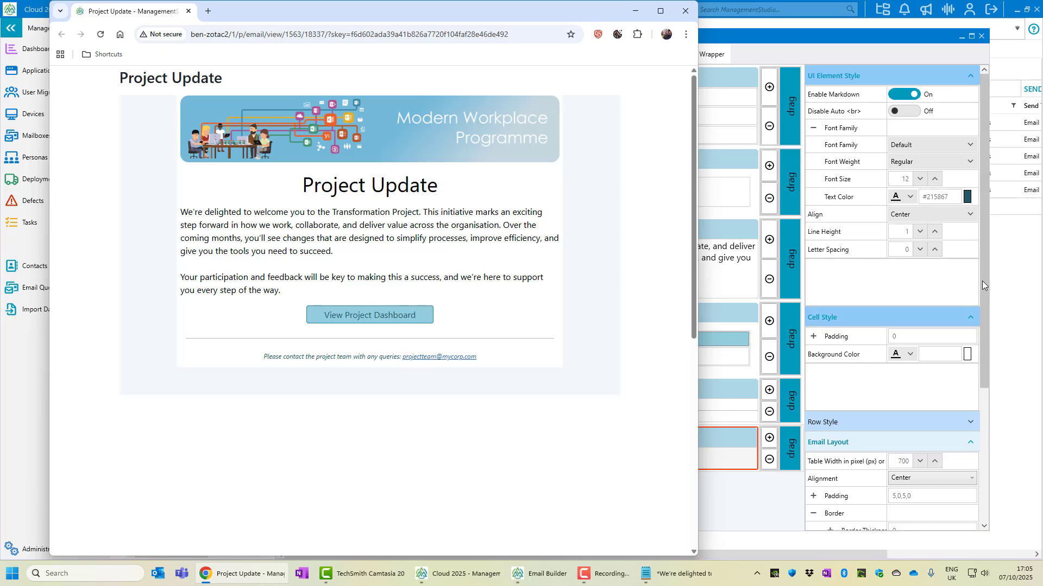
pyautogui.moveTo(982, 281); pyautogui.dragTo(982, 437)
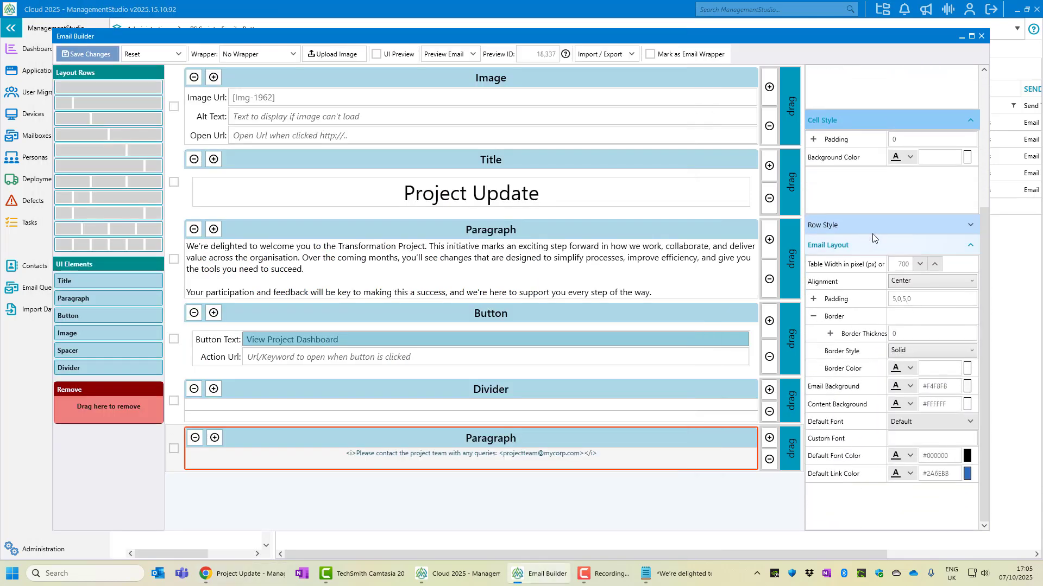
# Give the email layout a 1 px solid #31859B border, save, and check the outline in the preview
pyautogui.click(900, 335)
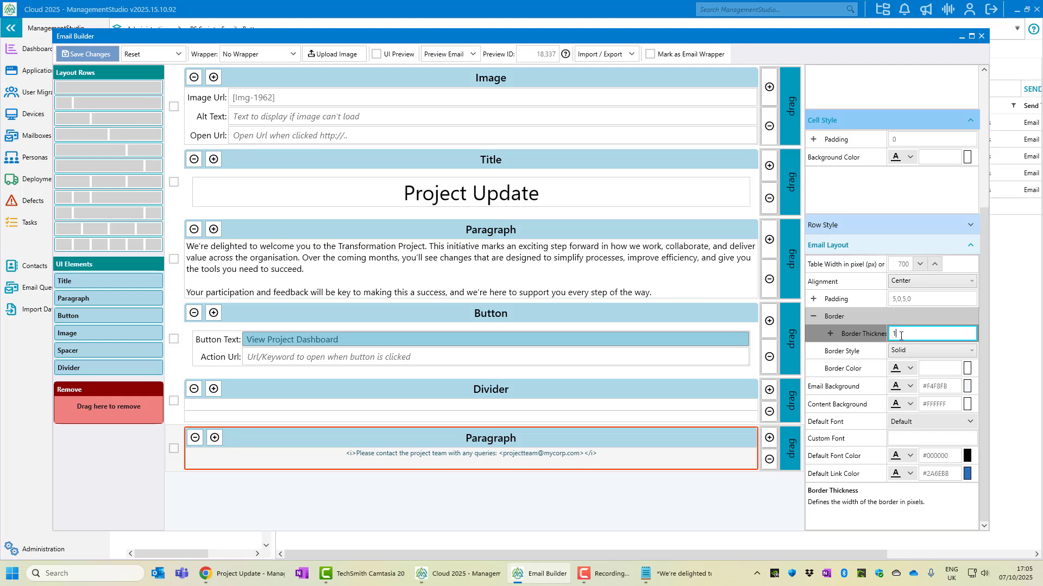
pyautogui.click(911, 369)
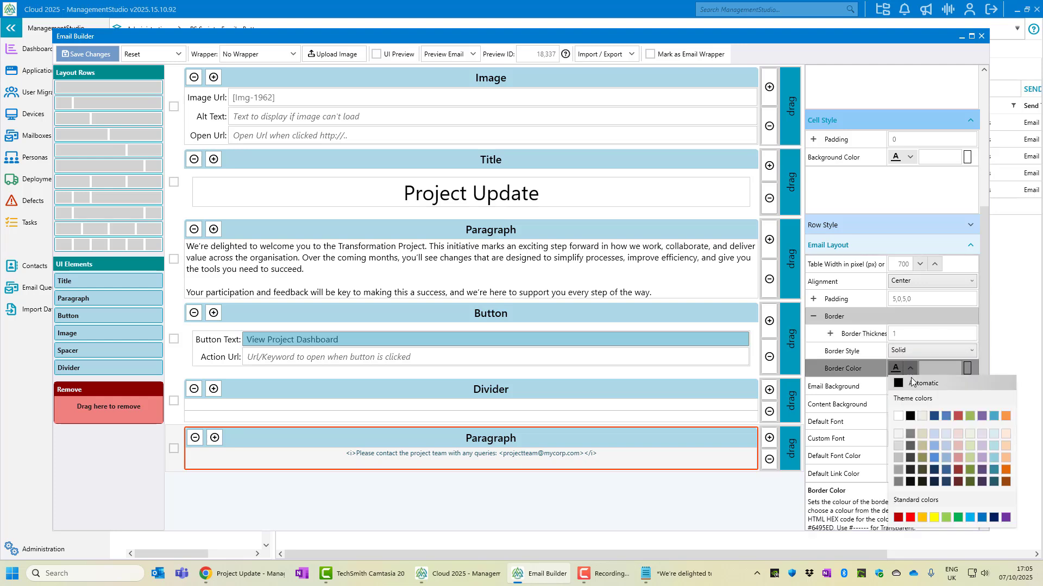
pyautogui.click(994, 469)
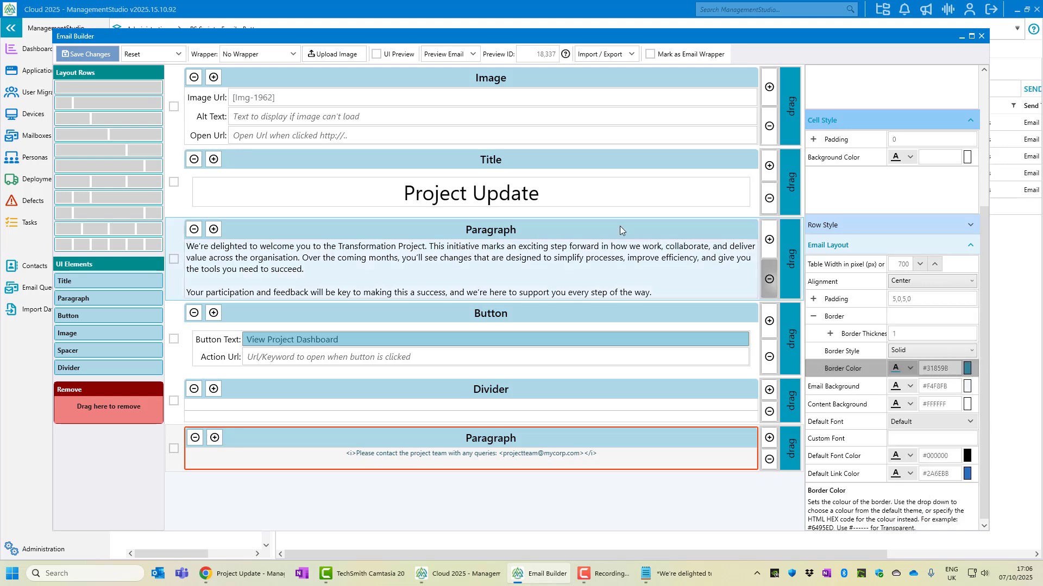
pyautogui.click(87, 54)
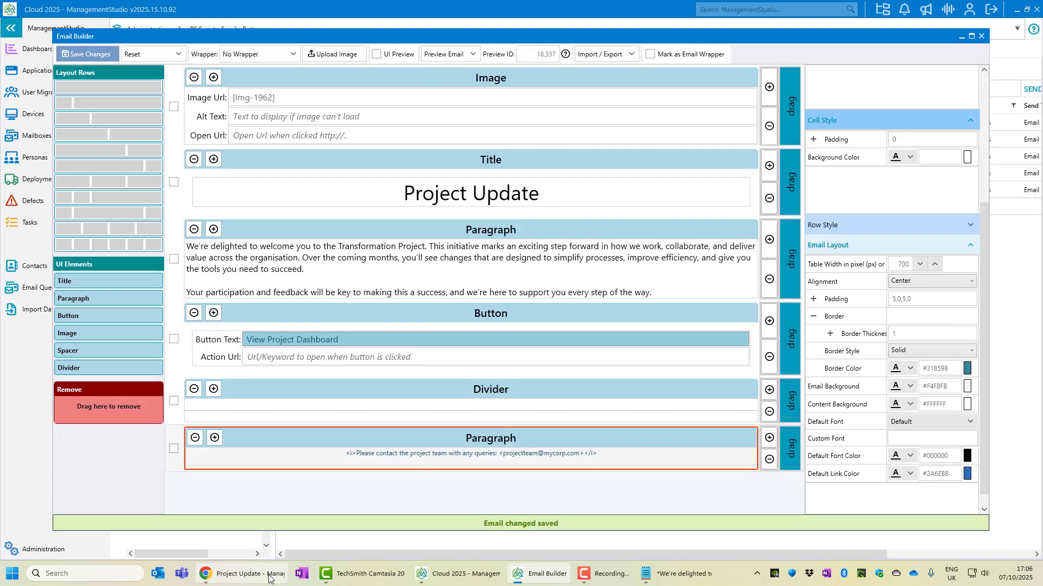
pyautogui.click(271, 575)
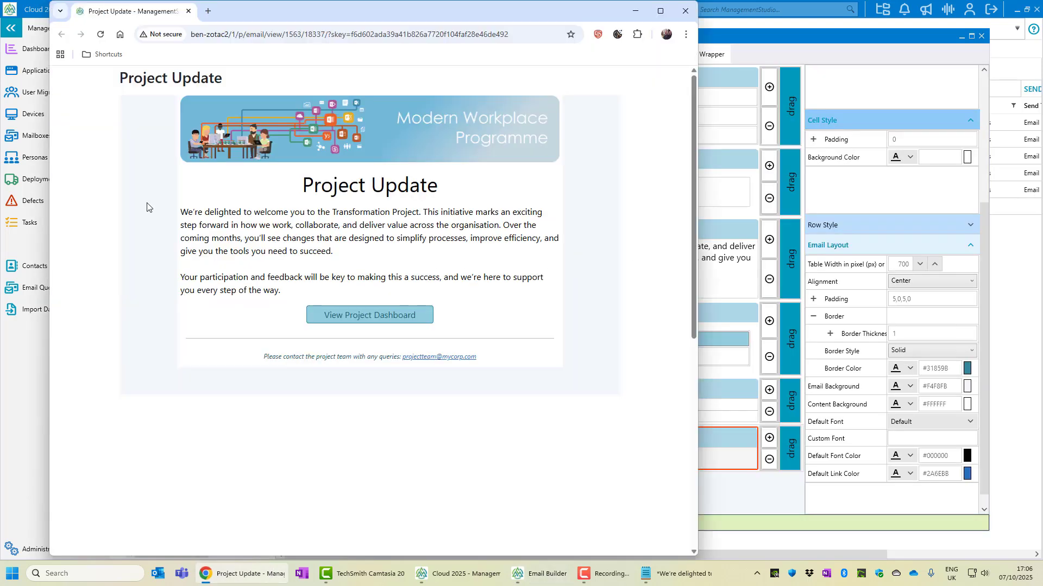
pyautogui.click(101, 36)
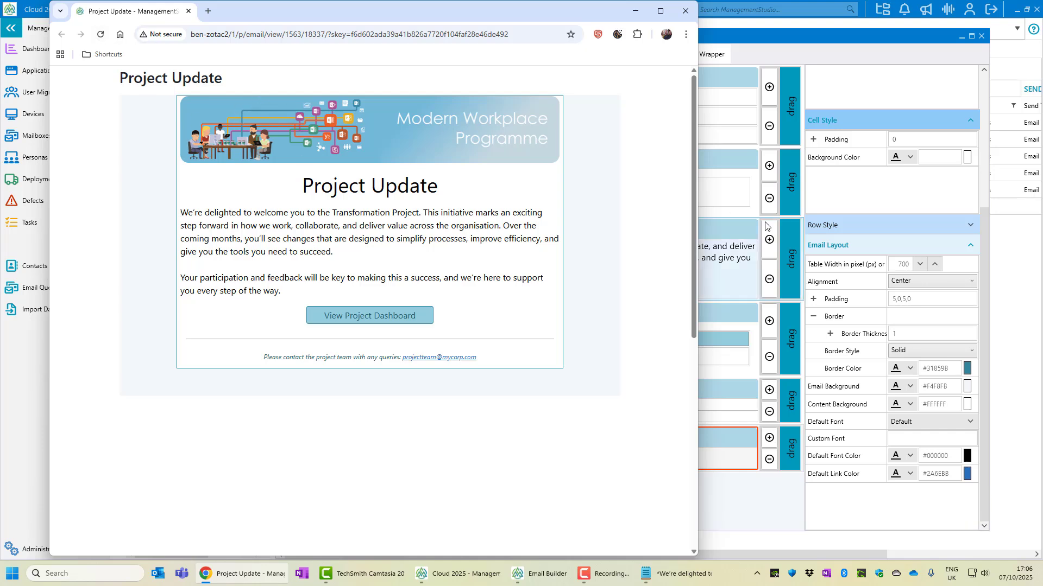
pyautogui.click(919, 297)
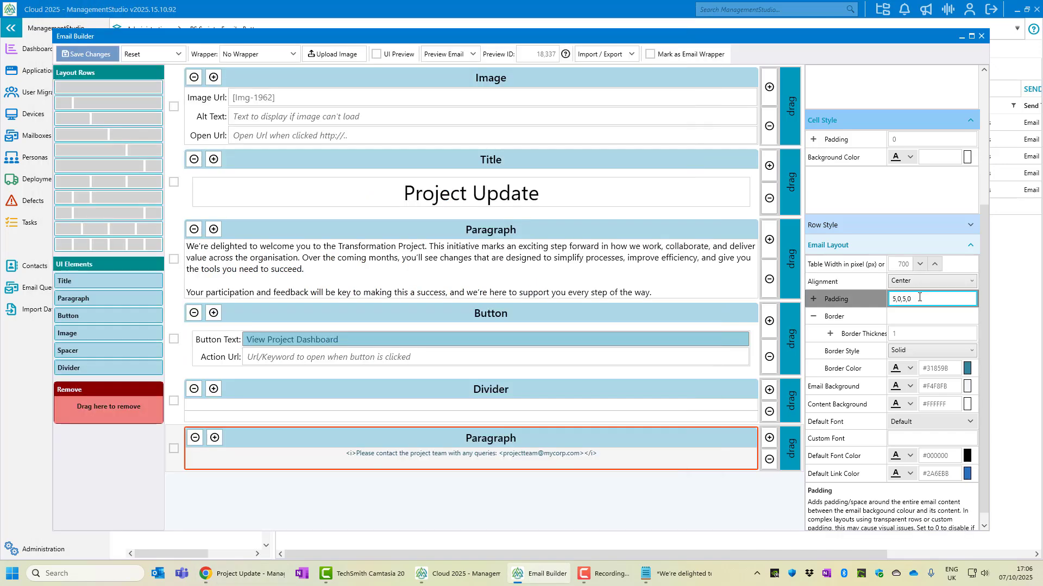
# Set the email layout padding to 20, save, and reload the preview
pyautogui.hotkey('ctrl', 'a')
pyautogui.write('20')
pyautogui.click(83, 54)
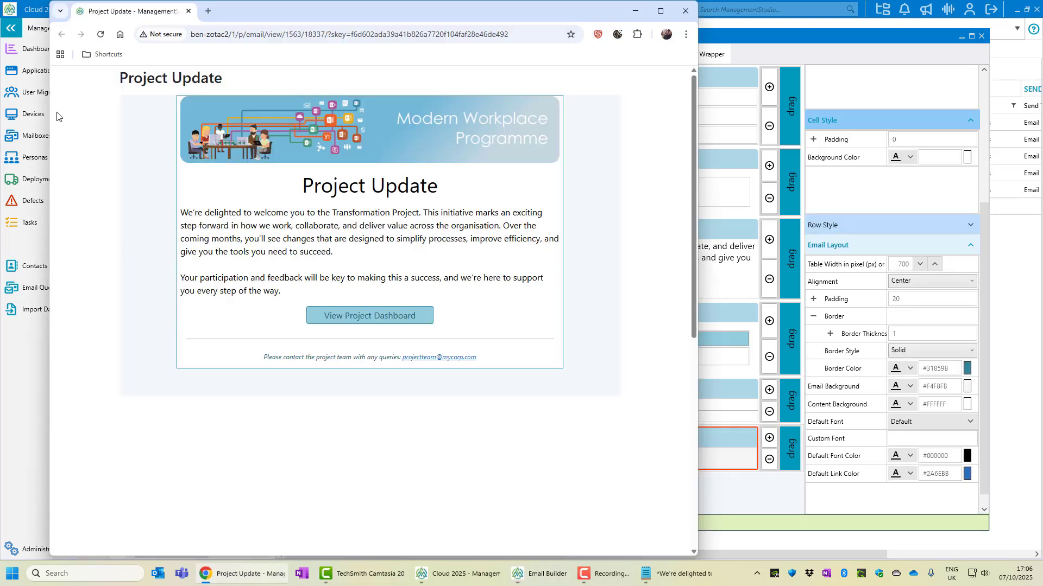
pyautogui.click(101, 34)
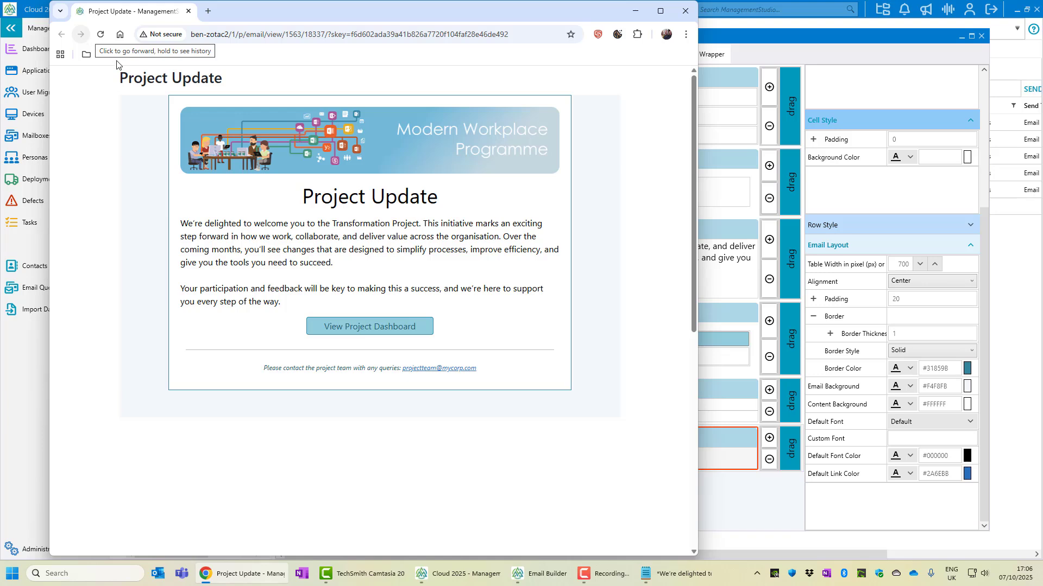
# Test the View Project Dashboard link, then return to the preview and minimize Chrome
pyautogui.click(346, 331)
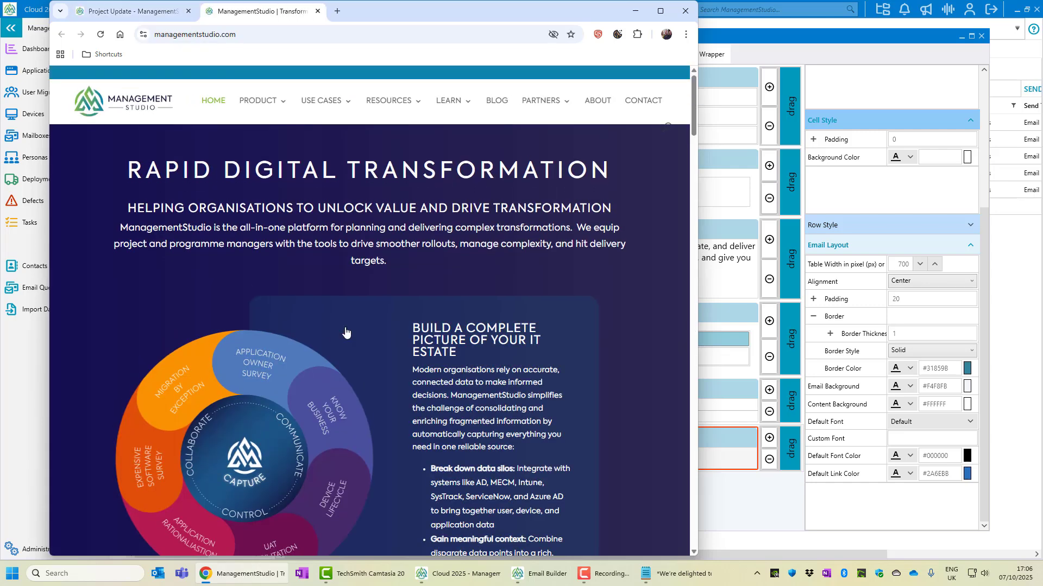
pyautogui.click(130, 12)
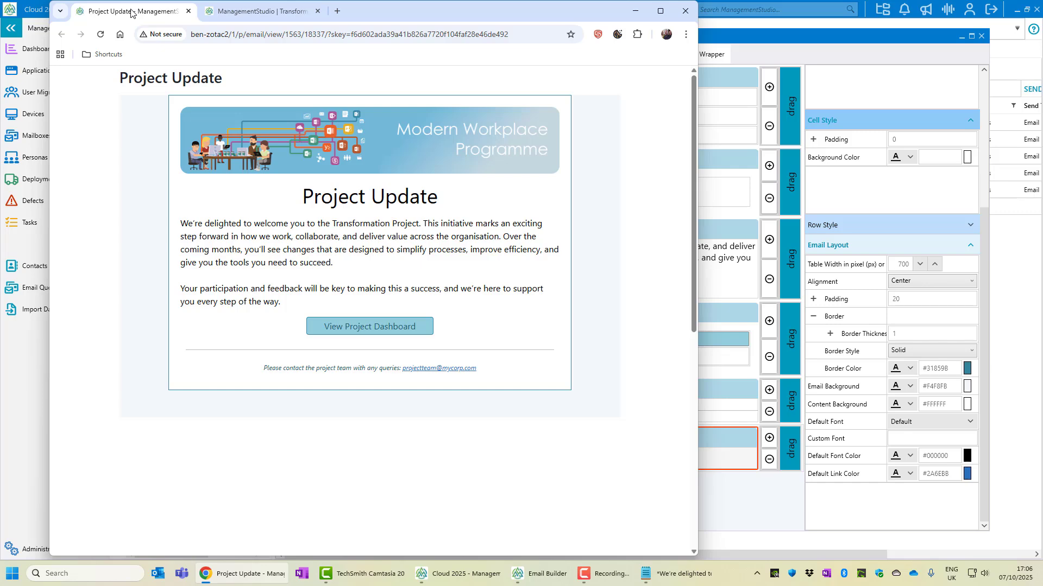
pyautogui.click(644, 17)
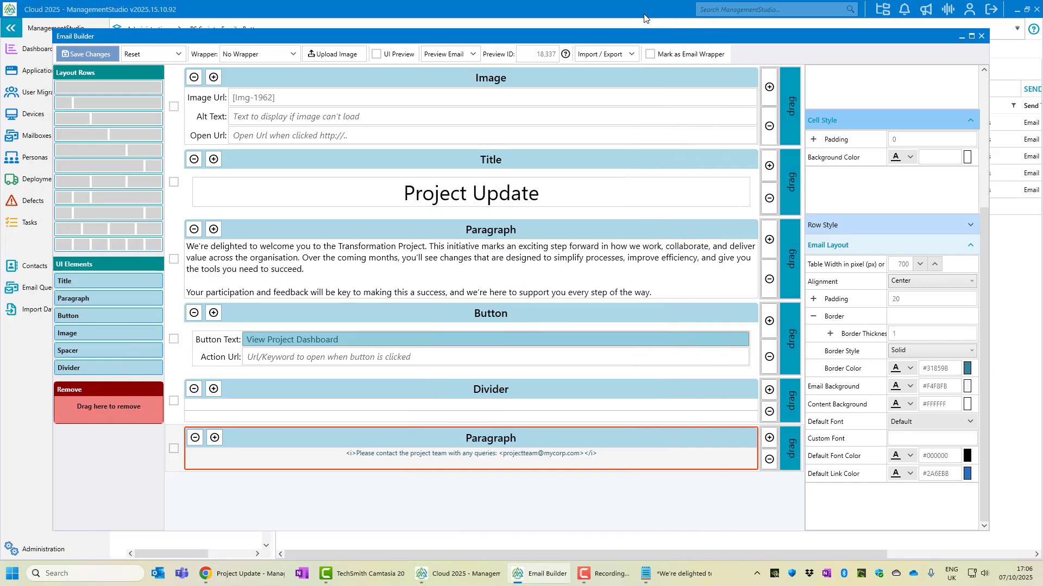
# Send a test of the Project Update email to the mail client and open it from the Outlook Inbox
pyautogui.click(477, 55)
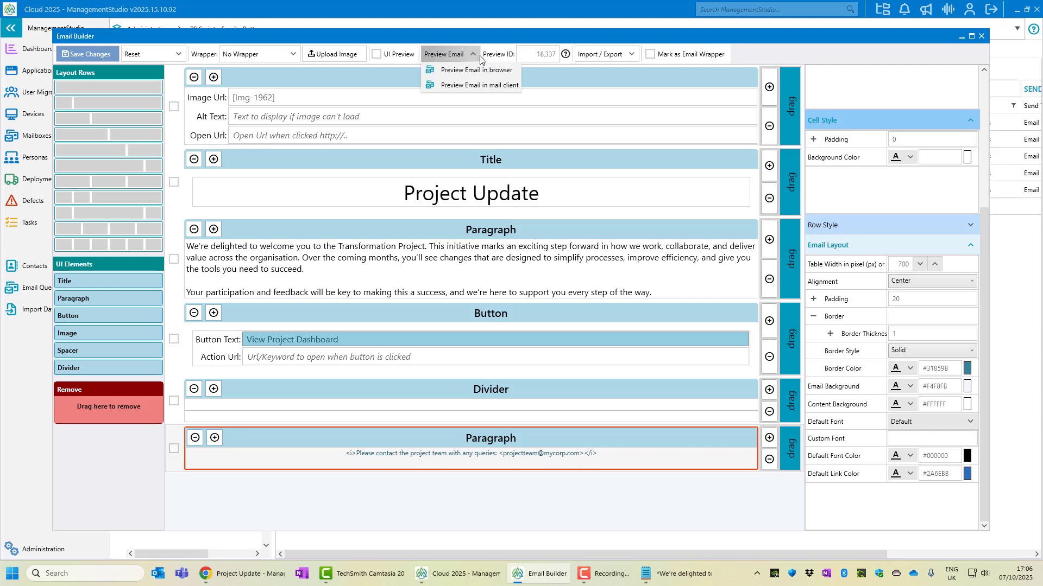
pyautogui.click(489, 89)
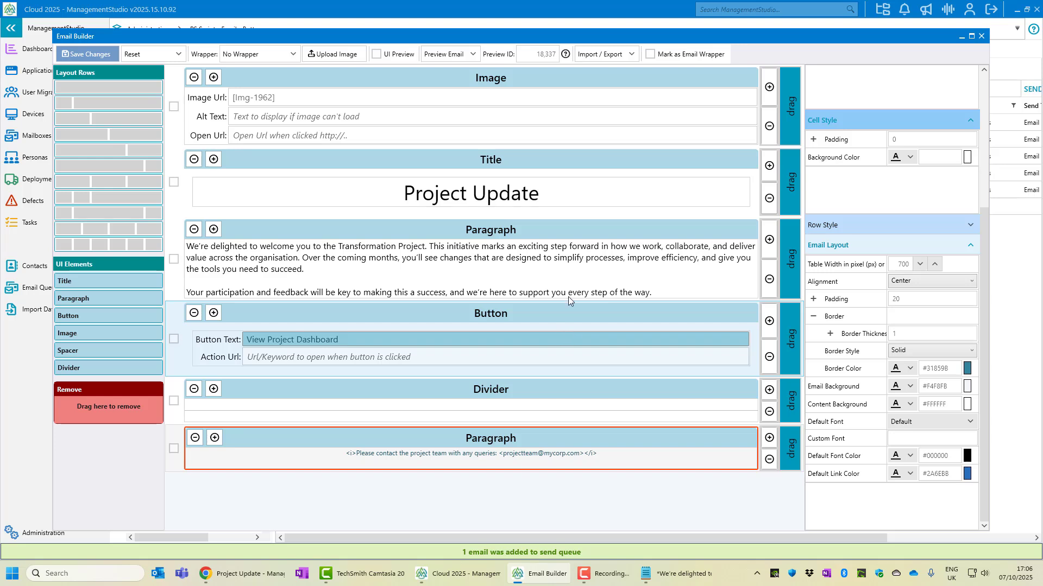
pyautogui.click(540, 54)
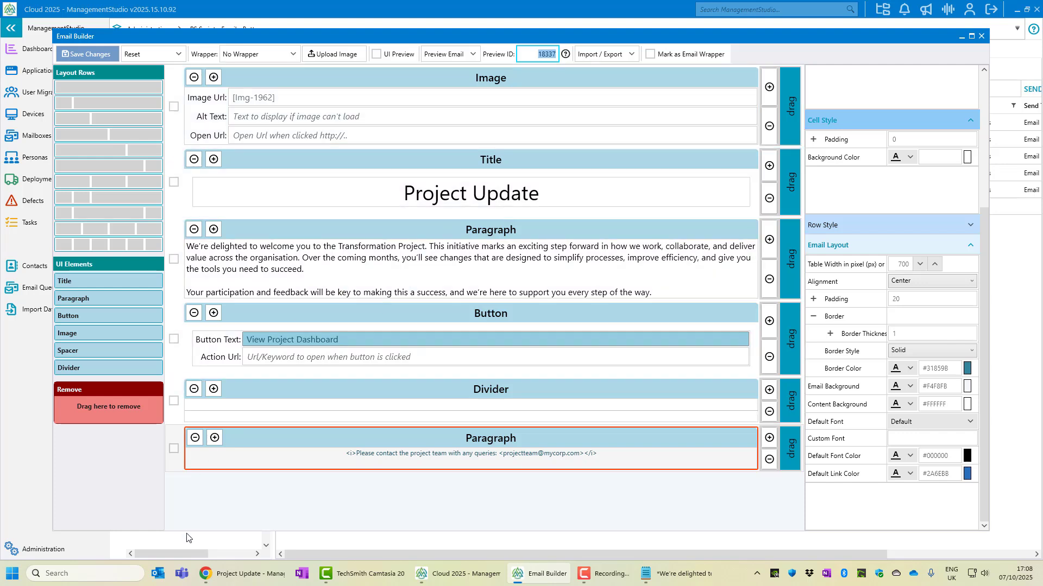
pyautogui.click(161, 583)
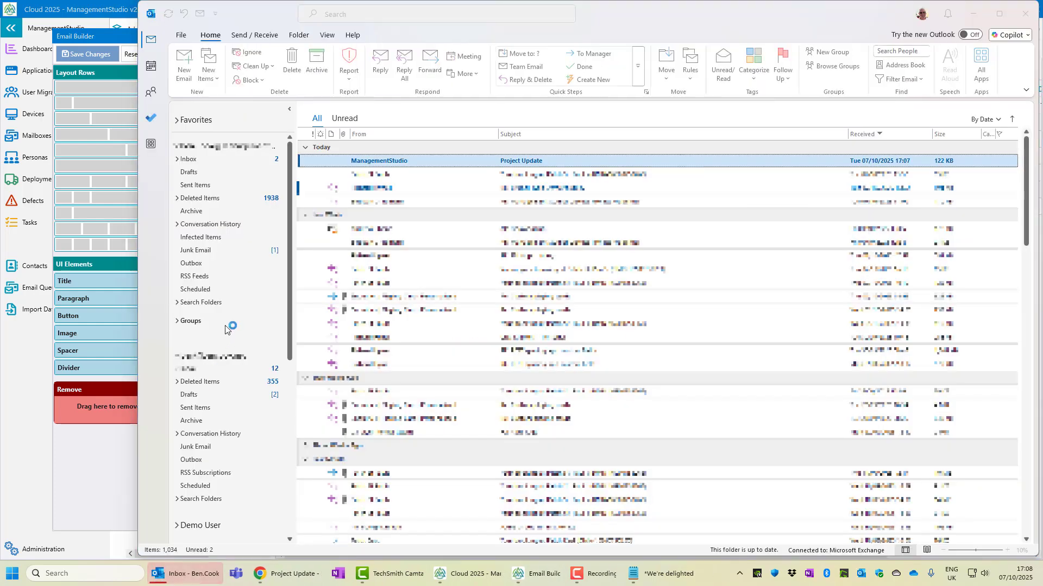
pyautogui.doubleClick(342, 160)
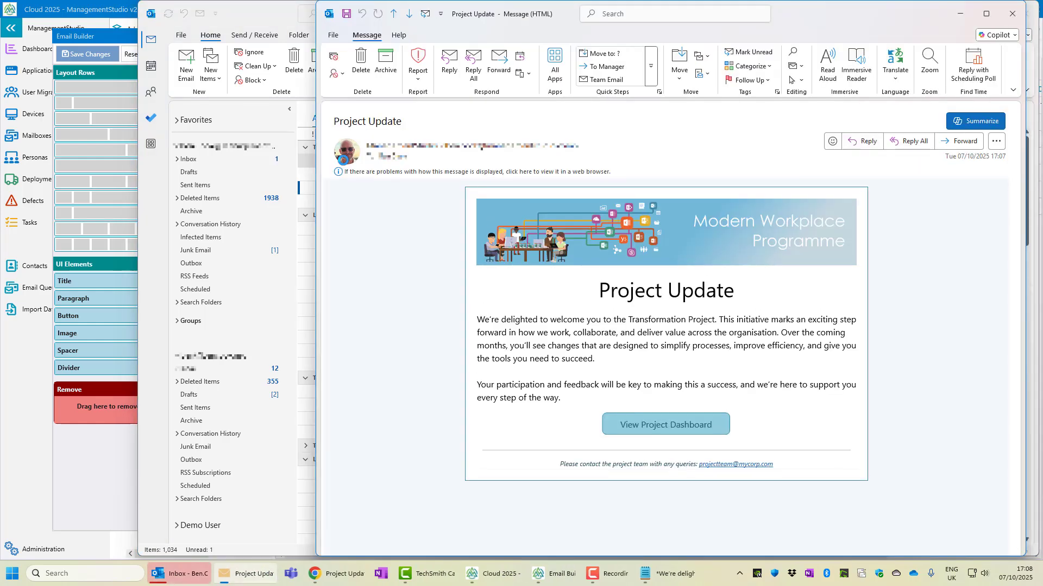